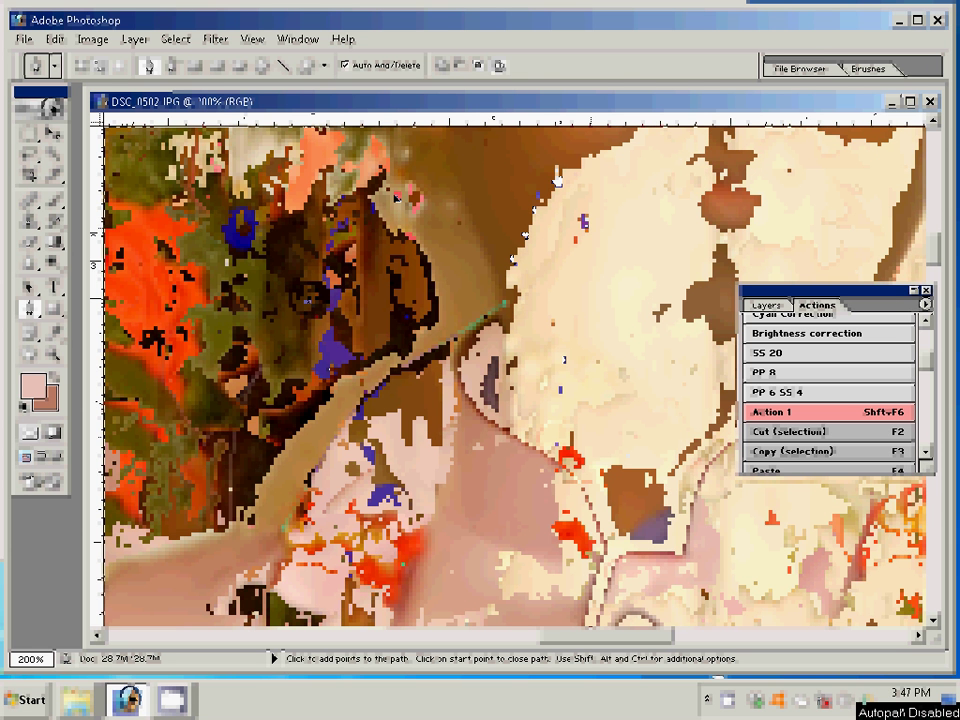
Trace the bride's outline with Pen anchor points along her face and down her shoulder.
{"action": "left_click", "coordinate": [512, 258]}
{"action": "left_click", "coordinate": [505, 282]}
{"action": "left_click_drag", "start_coordinate": [640, 345], "coordinate": [75, 220]}
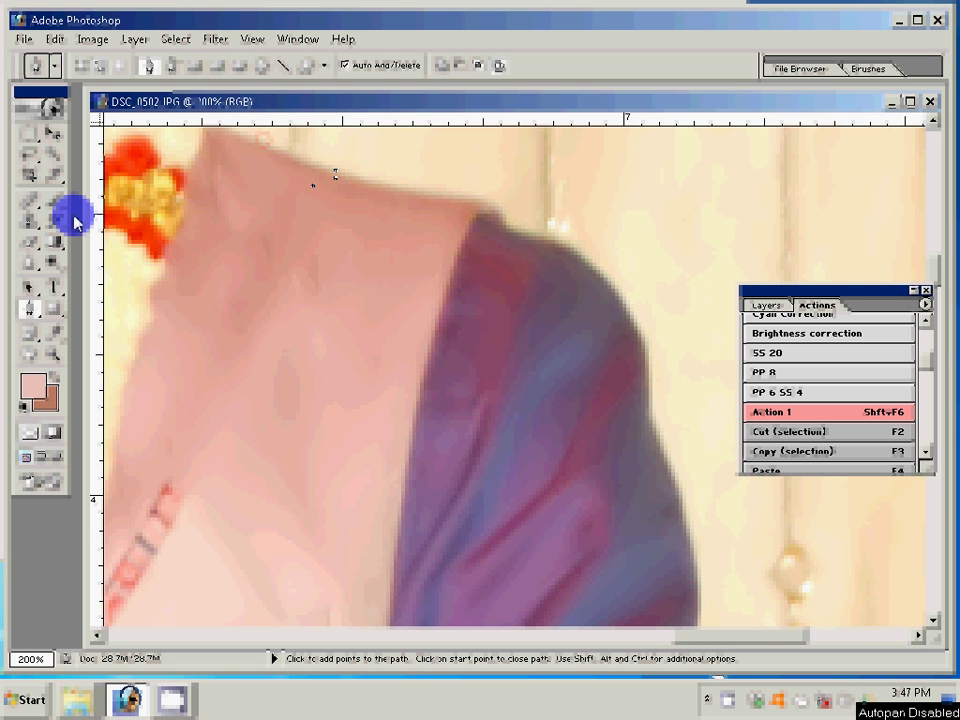
{"action": "left_click", "coordinate": [353, 178]}
{"action": "left_click_drag", "start_coordinate": [300, 495], "coordinate": [312, 596]}
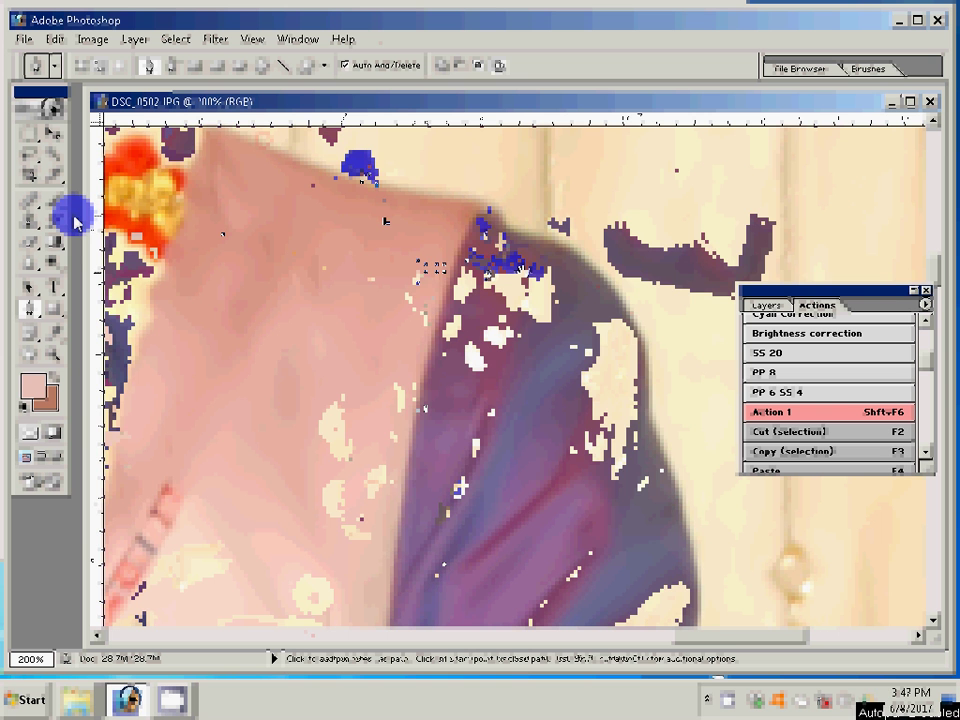
{"action": "left_click", "coordinate": [595, 177]}
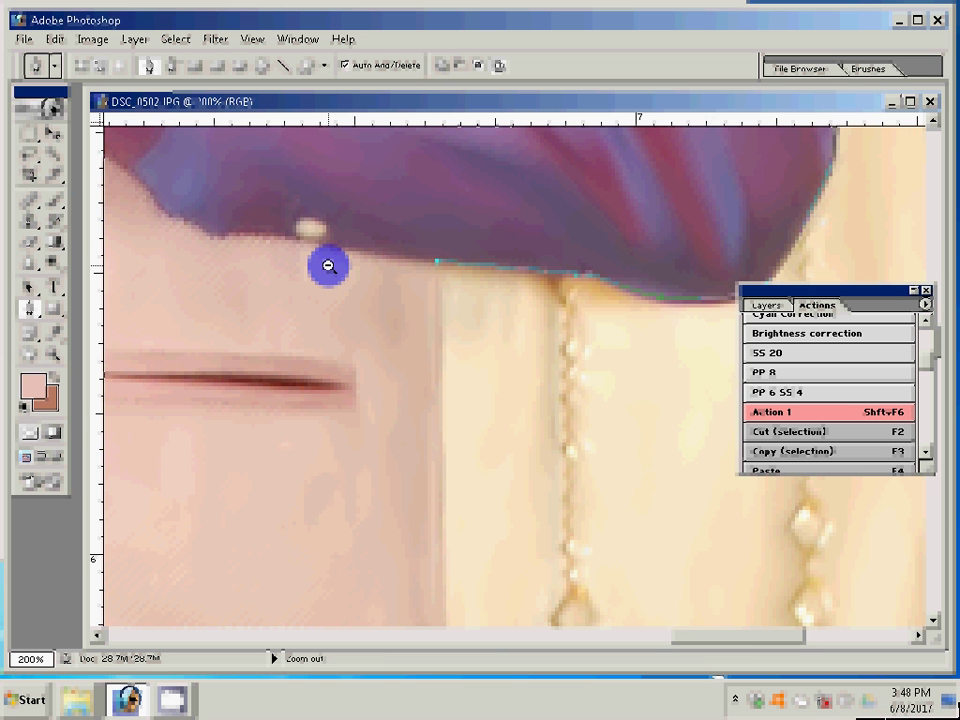
{"action": "left_click", "coordinate": [329, 266]}
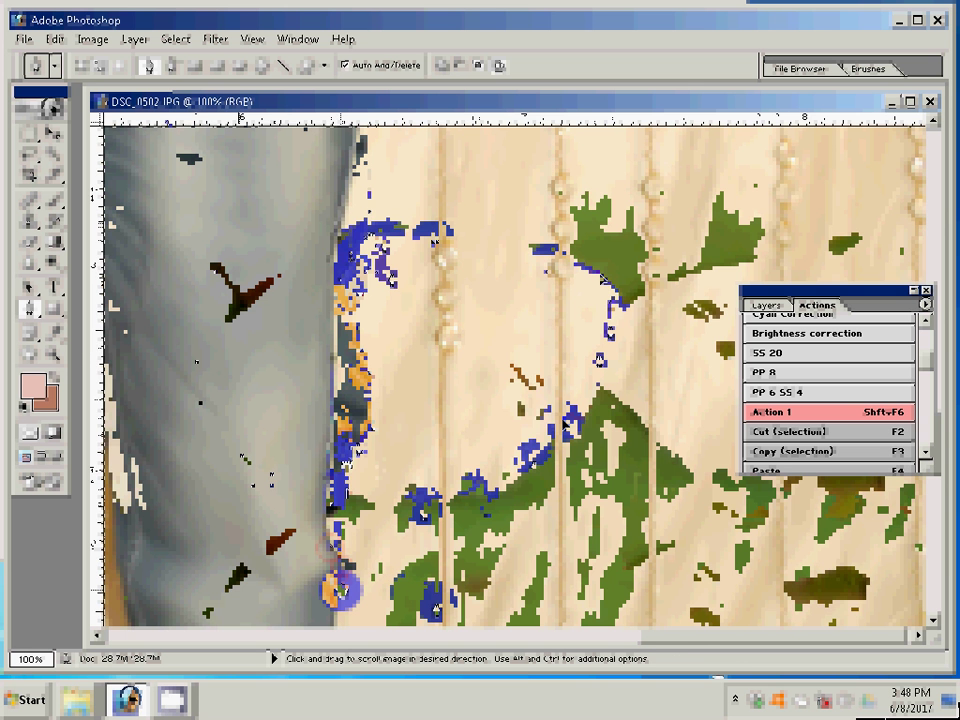
Pan the photo to bring the further edge of the grey garment into view.
{"action": "left_click_drag", "start_coordinate": [340, 590], "coordinate": [466, 390]}
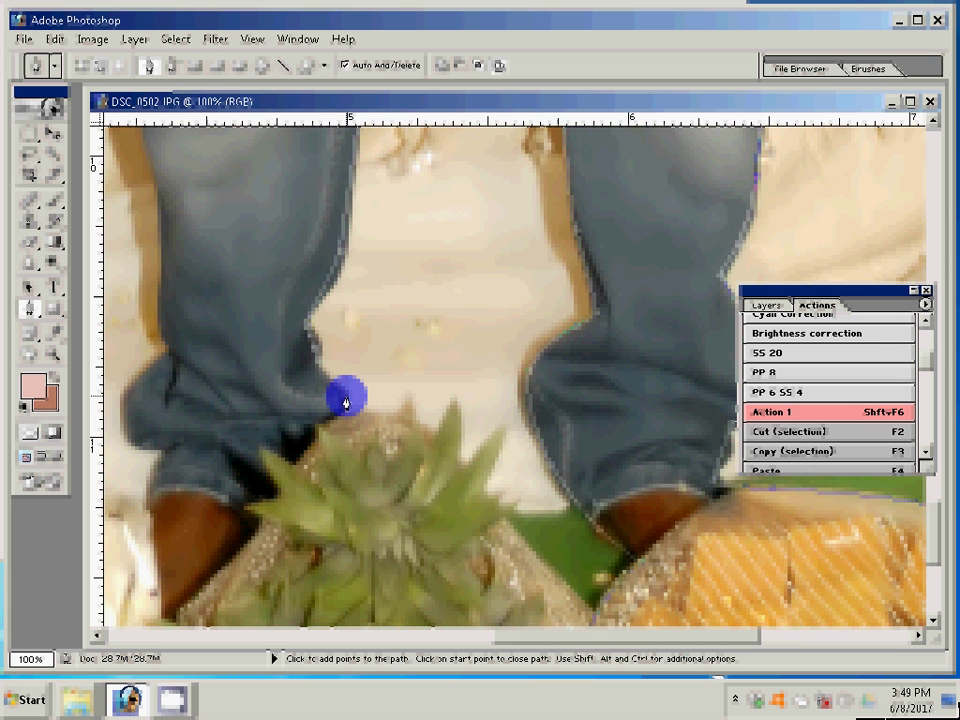
Add Pen anchor points around the trouser hem and leg.
{"action": "left_click", "coordinate": [304, 478]}
{"action": "left_click", "coordinate": [440, 409]}
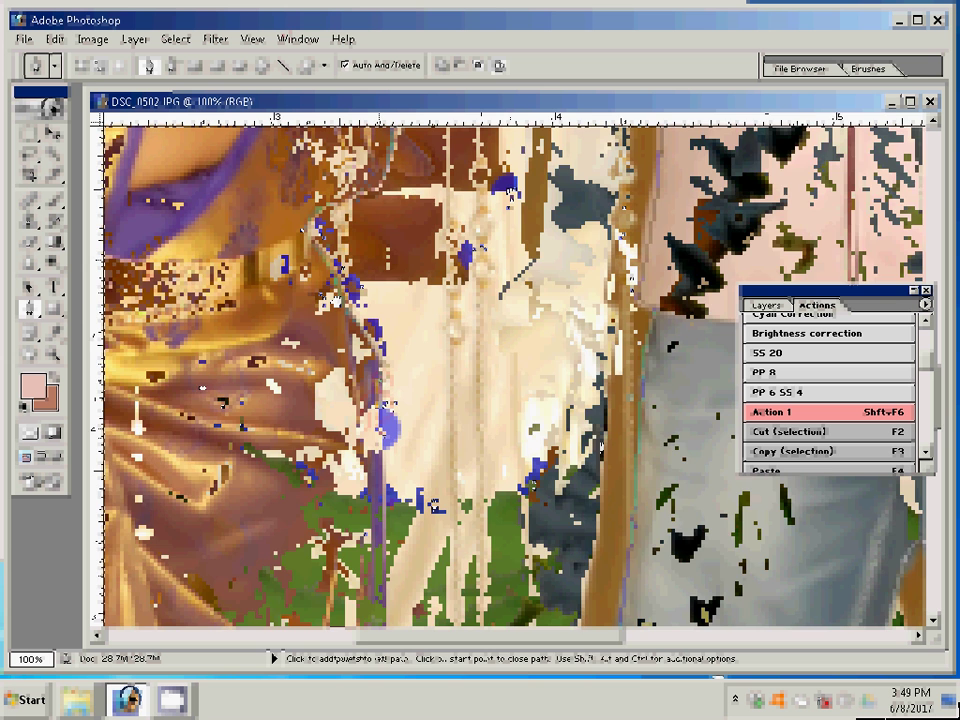
Extend the pen path across the copper pot's edge and top rim toward the bride's arm.
{"action": "left_click_drag", "start_coordinate": [434, 504], "coordinate": [643, 320]}
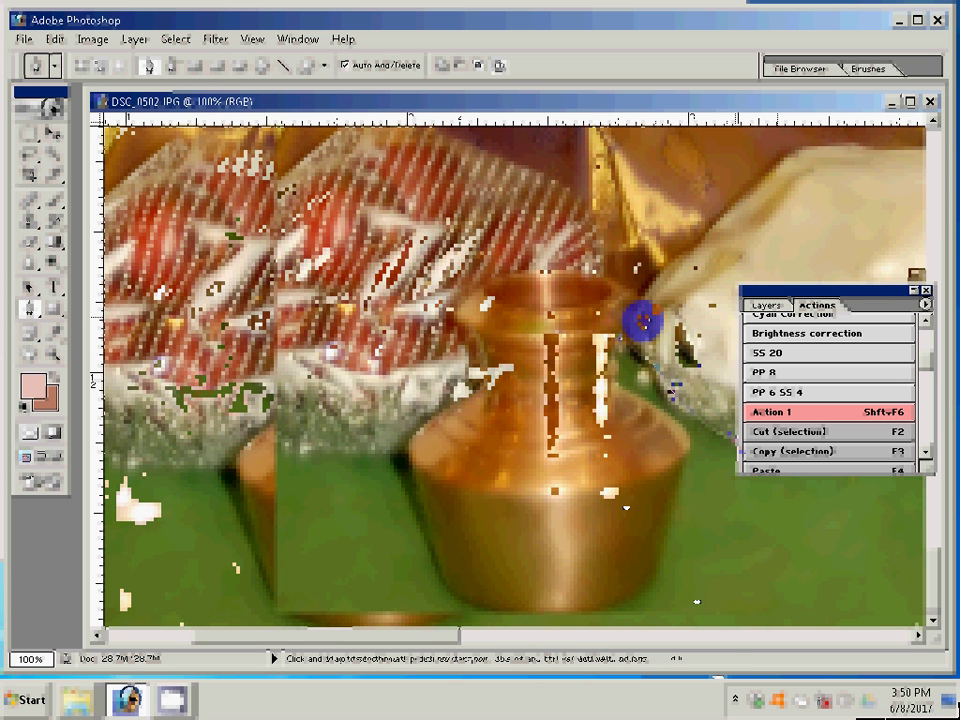
{"action": "left_click", "coordinate": [455, 465]}
{"action": "left_click", "coordinate": [543, 270]}
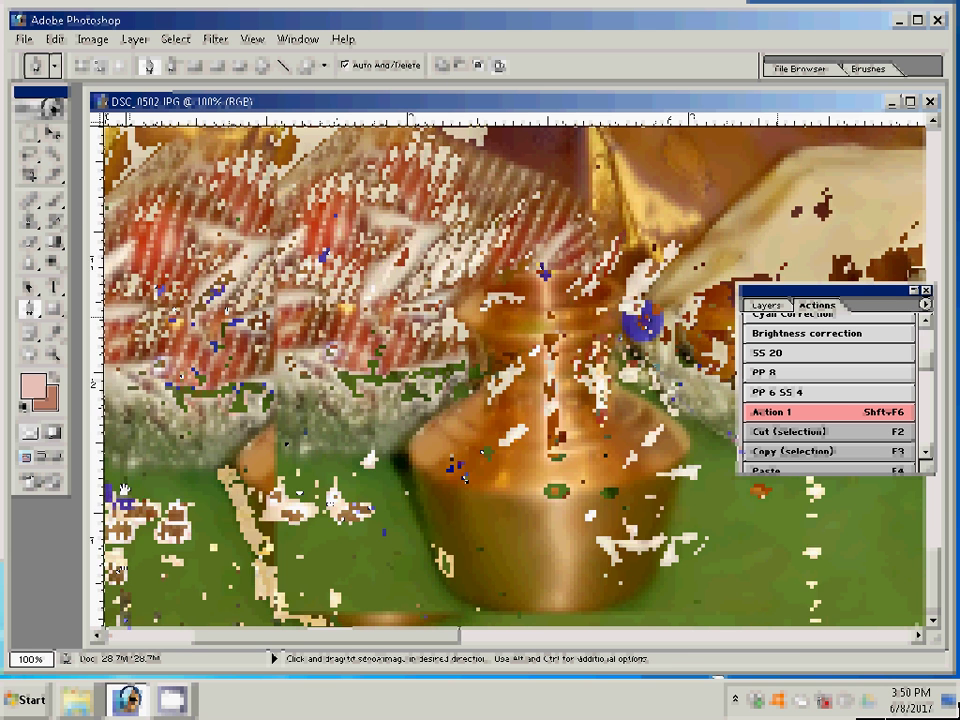
{"action": "left_click_drag", "start_coordinate": [640, 322], "coordinate": [129, 533]}
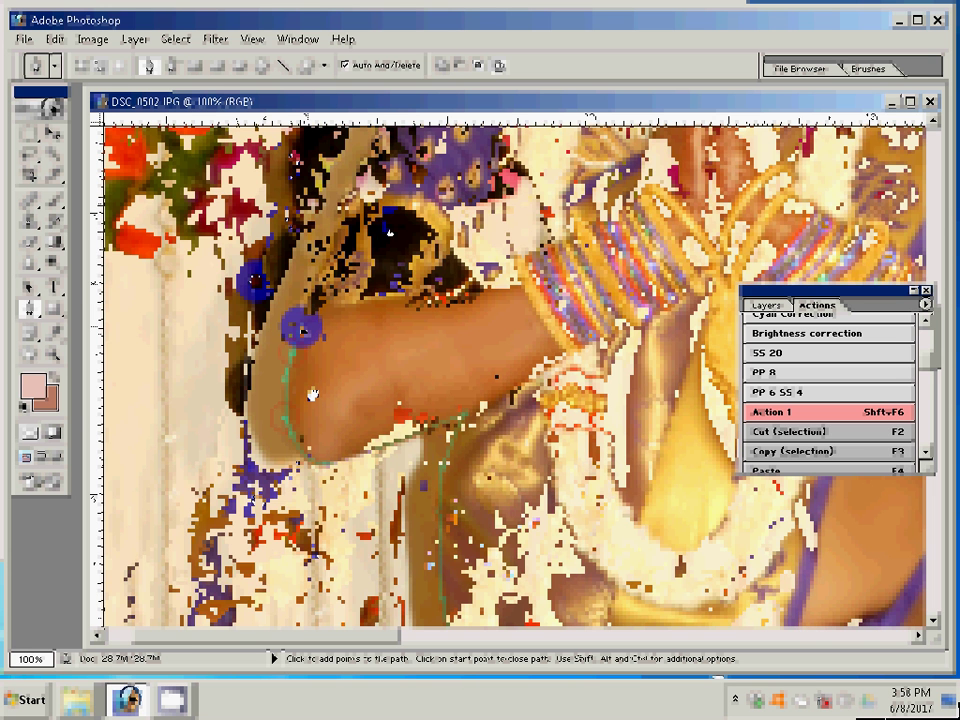
Close the pen outline along the bride's hair, flowers and purple fabric, and make it a selection.
{"action": "left_click", "coordinate": [367, 209]}
{"action": "left_click", "coordinate": [432, 240]}
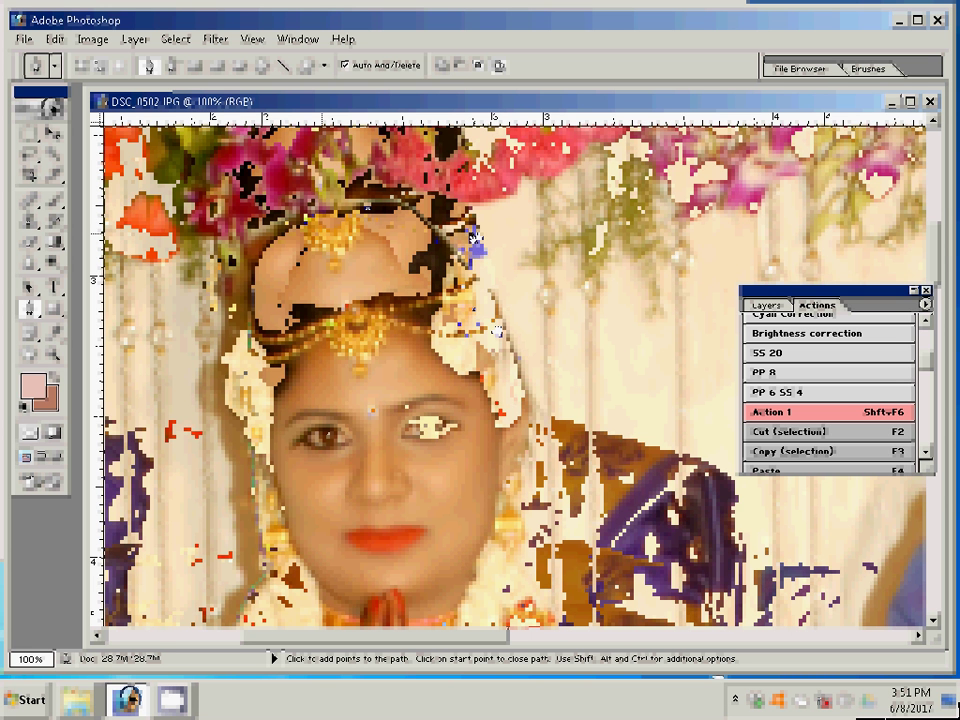
{"action": "left_click", "coordinate": [503, 415]}
{"action": "left_click_drag", "start_coordinate": [540, 415], "coordinate": [740, 510]}
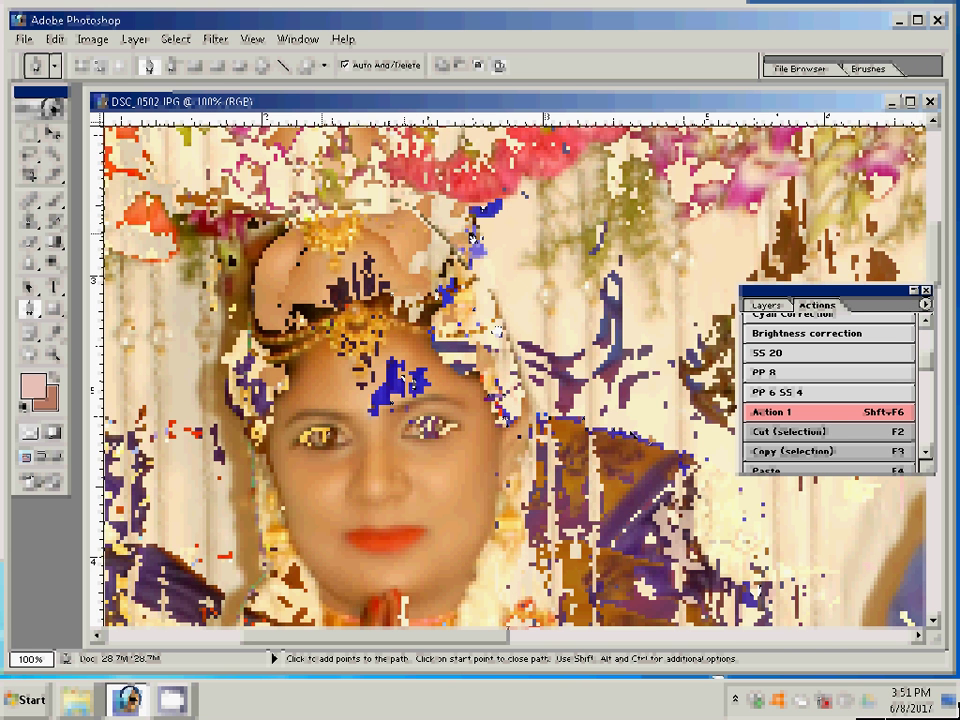
{"action": "left_click_drag", "start_coordinate": [472, 238], "coordinate": [485, 199]}
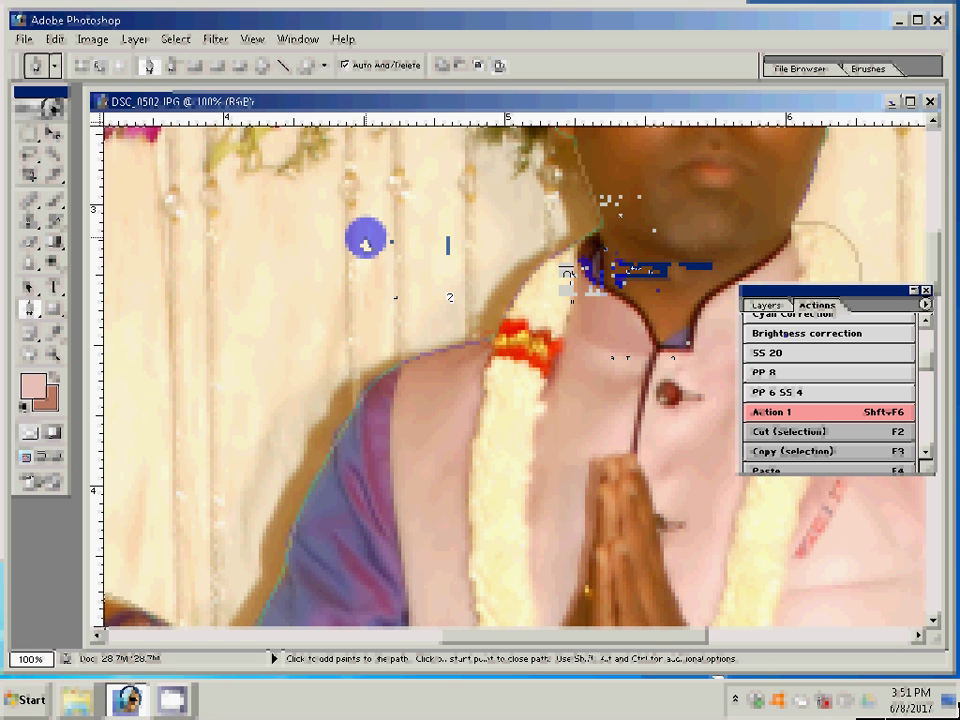
{"action": "key", "text": "shift+F6"}
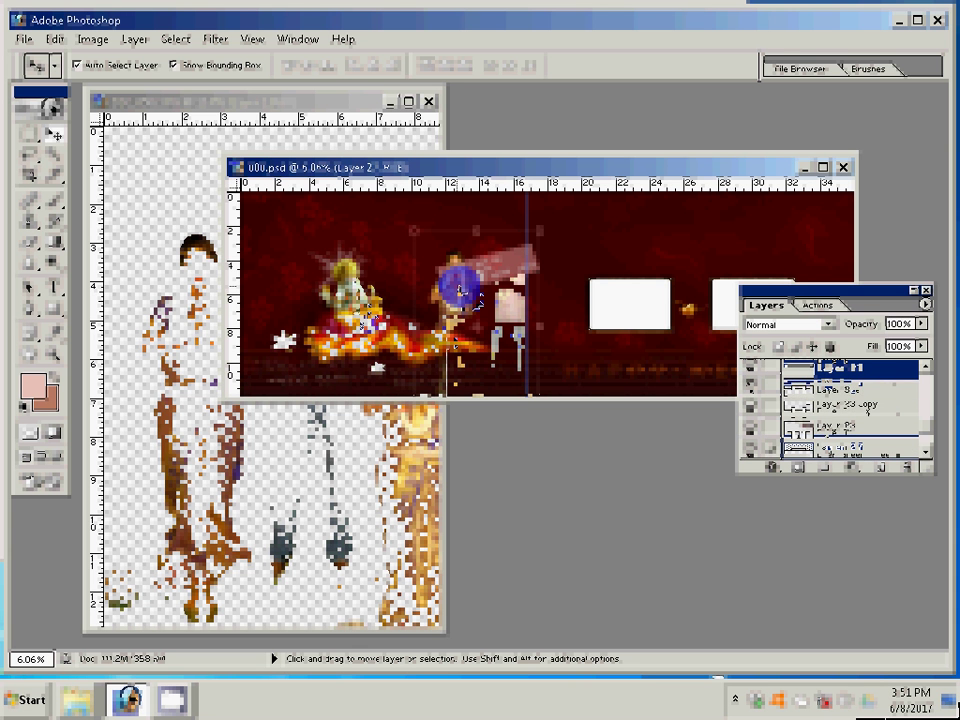
Move the cut-out couple's layer to a new position in the layer stack.
{"action": "left_click_drag", "start_coordinate": [878, 390], "coordinate": [882, 391]}
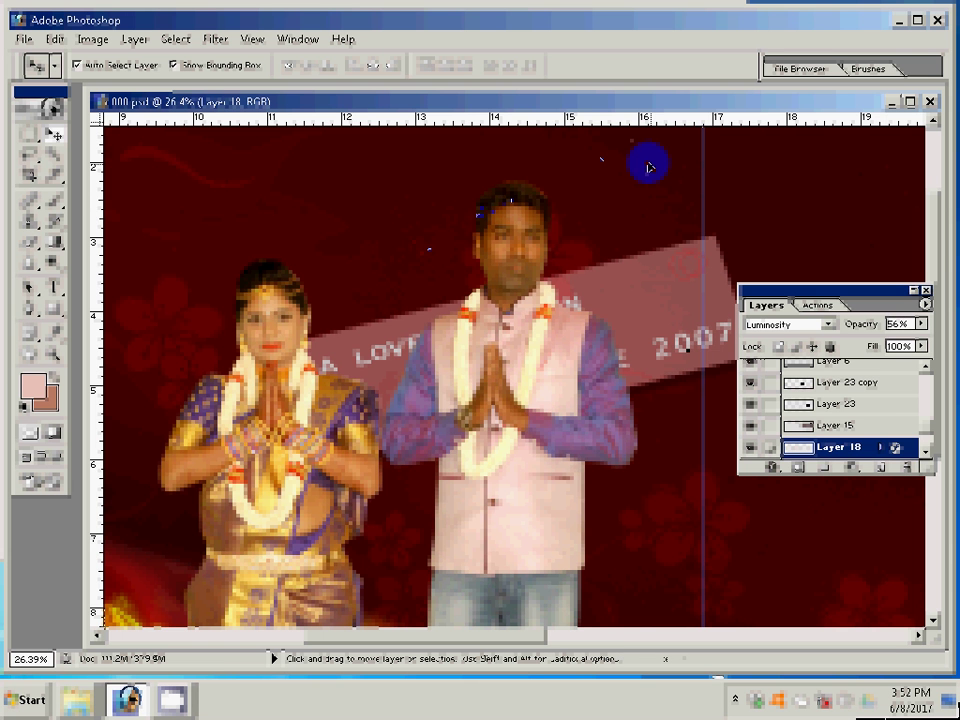
Select the A LOVELY DAY ON text layer and free-transform the banner into place.
{"action": "left_click", "coordinate": [649, 167]}
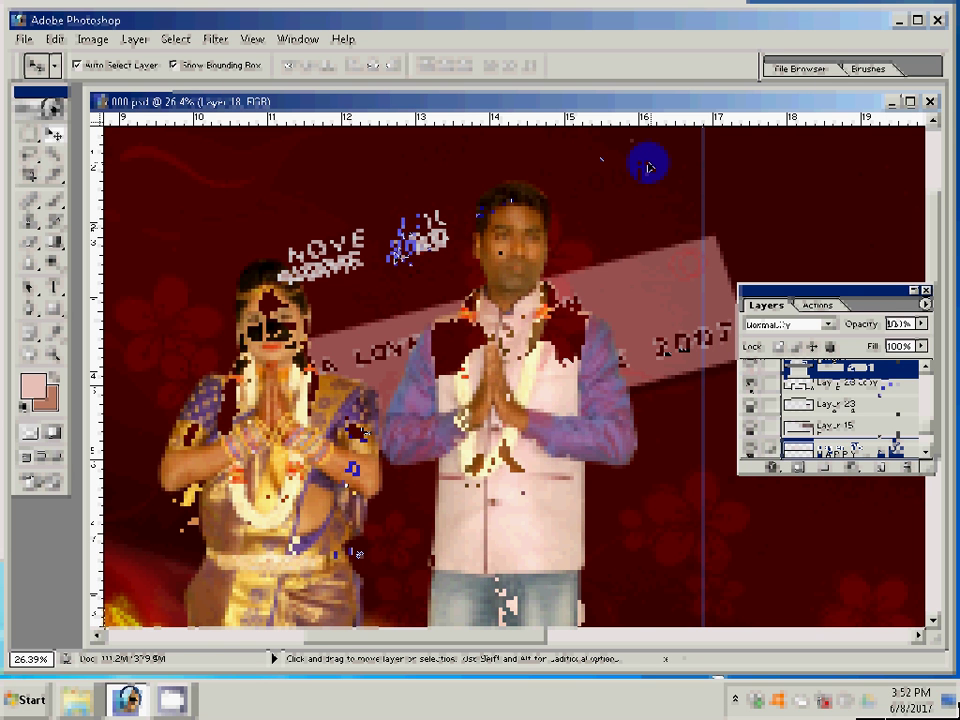
{"action": "key", "text": "alt+bracketleft"}
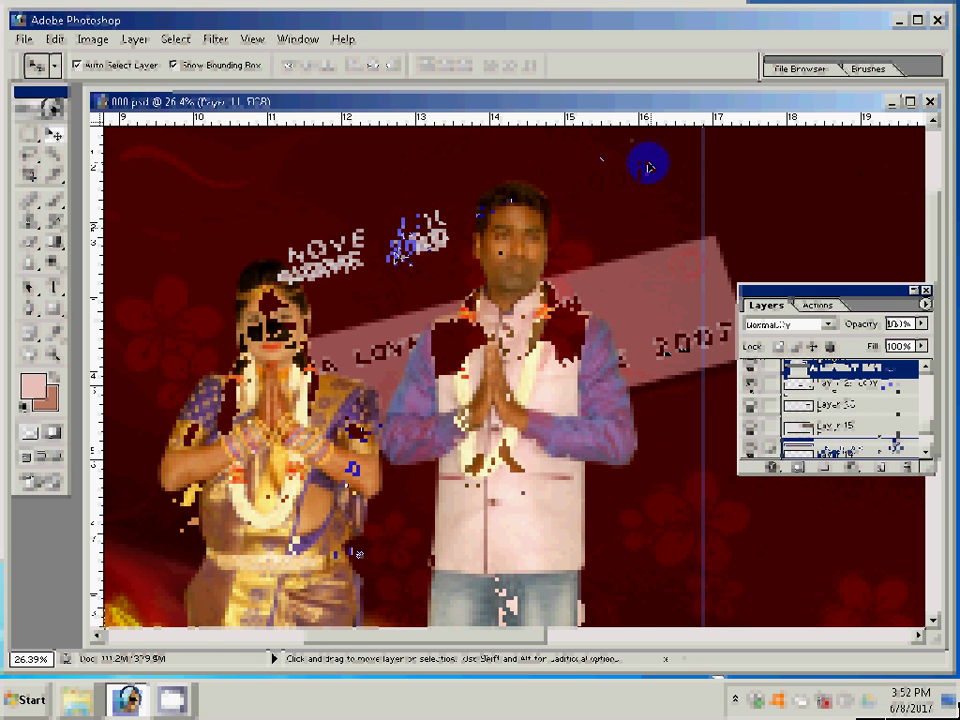
{"action": "left_click", "coordinate": [356, 254]}
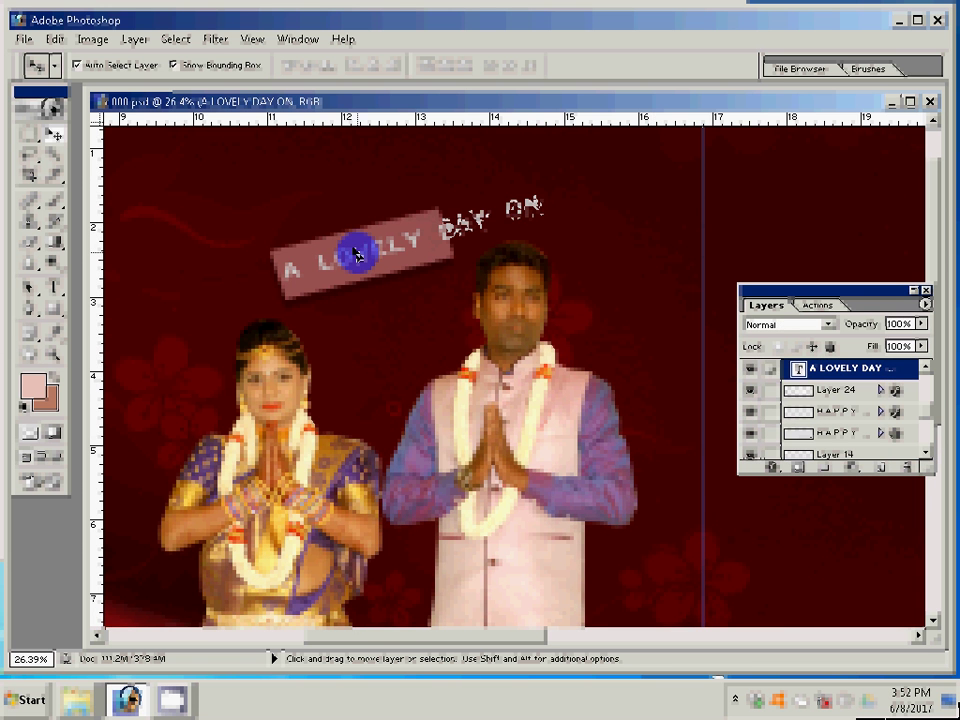
{"action": "key", "text": "ctrl+t"}
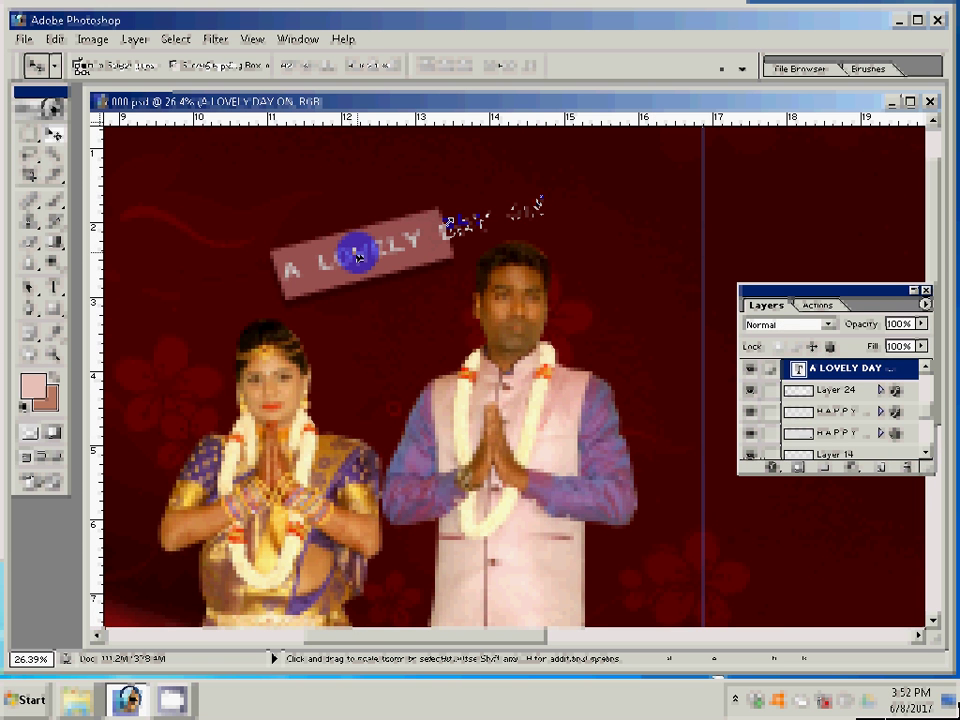
{"action": "key", "text": "Return"}
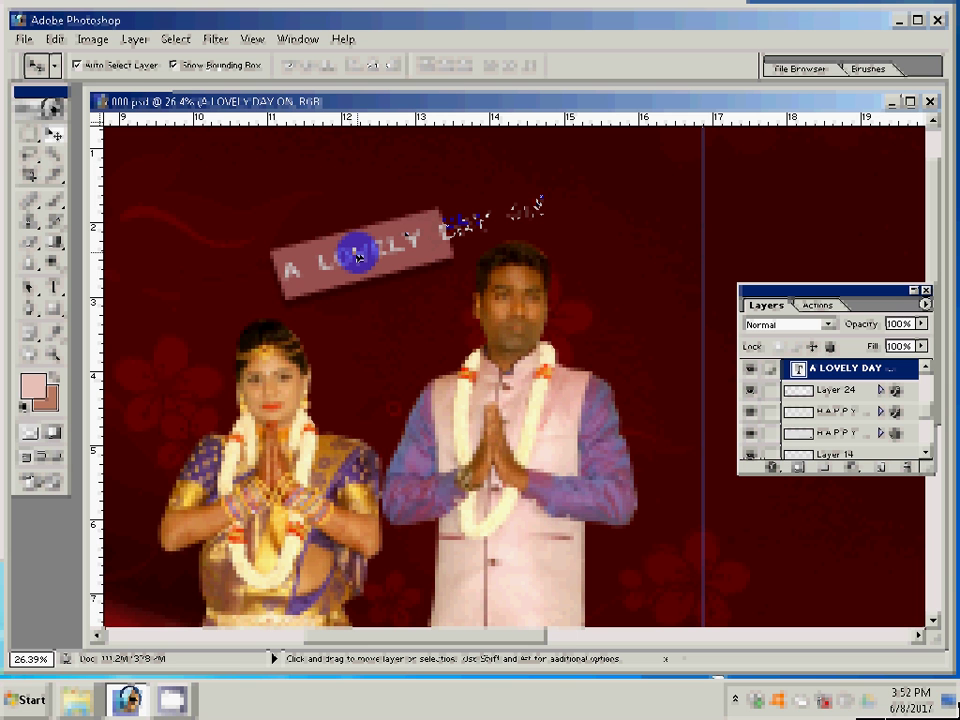
{"action": "key", "text": "ctrl+t"}
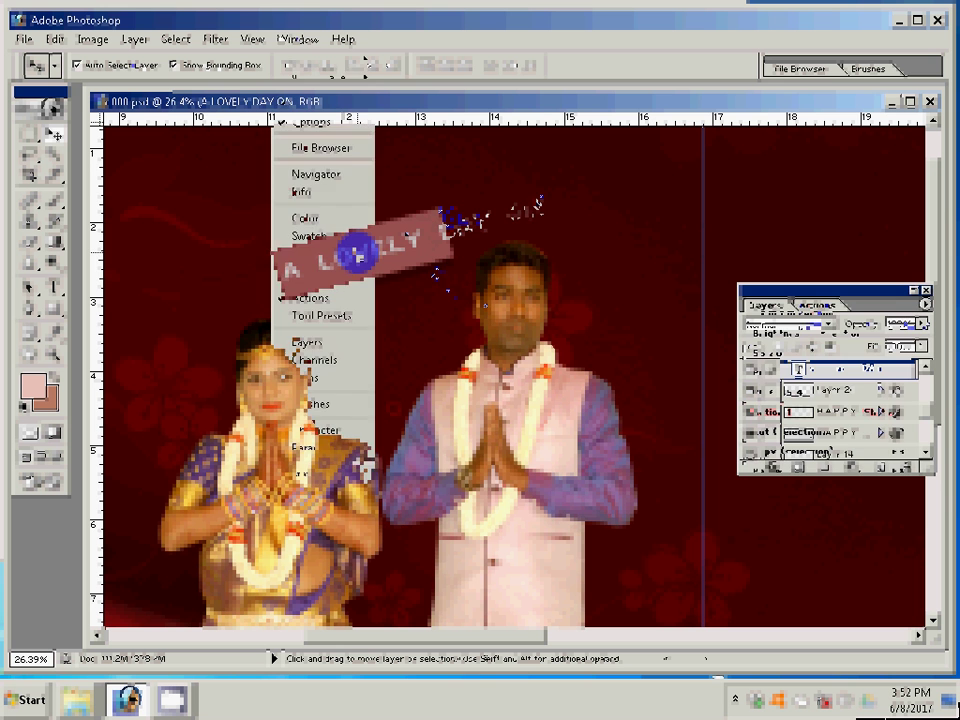
Show the Styles panel and replace its presets with the Abstract Styles set.
{"action": "left_click", "coordinate": [298, 39]}
{"action": "left_click", "coordinate": [300, 255]}
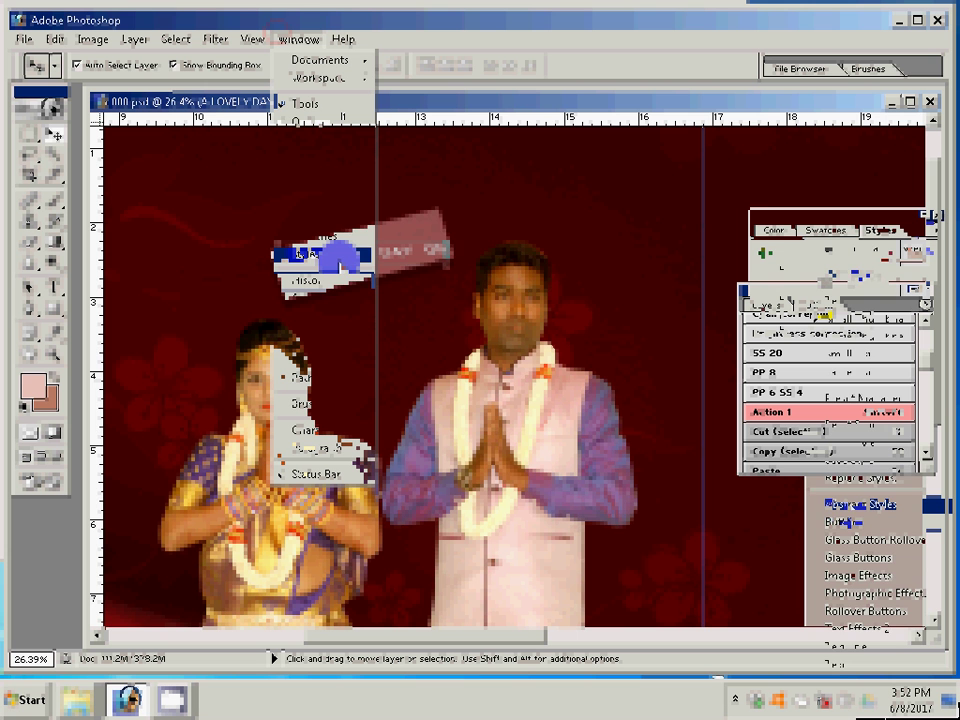
{"action": "left_click", "coordinate": [845, 505]}
{"action": "key", "text": "Return"}
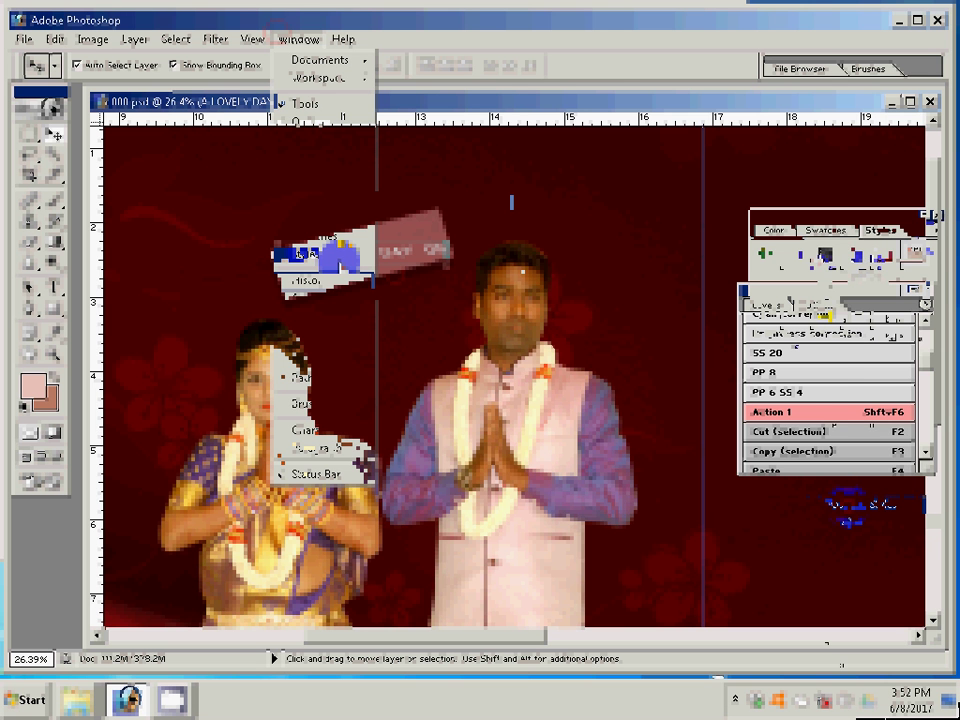
Replace the Styles panel presets with the Text Effects 2 set.
{"action": "left_click", "coordinate": [932, 215]}
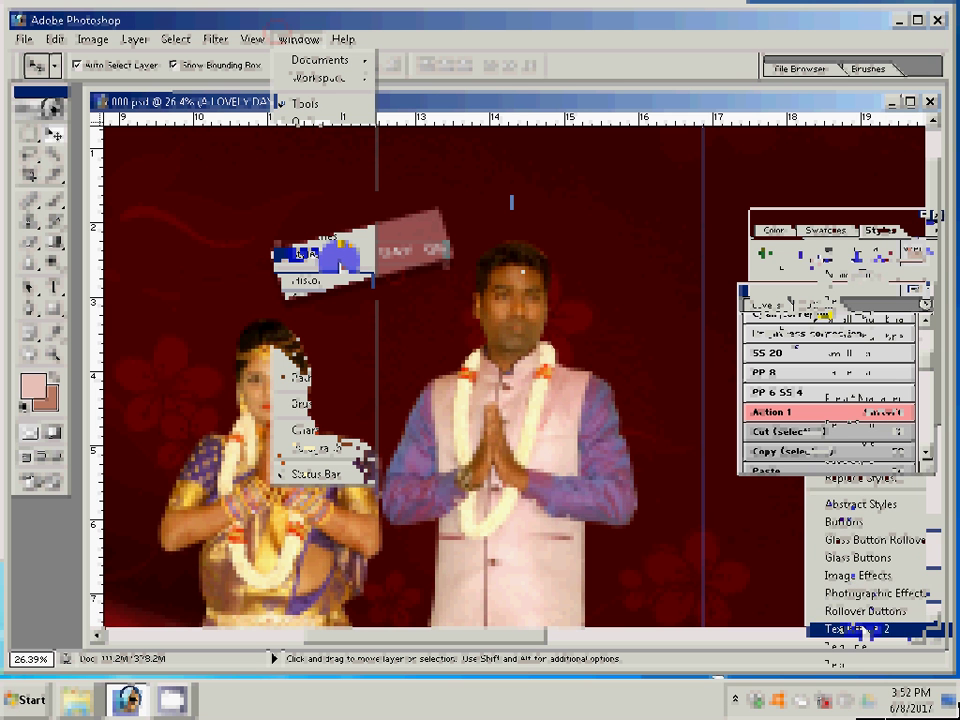
{"action": "left_click", "coordinate": [850, 557]}
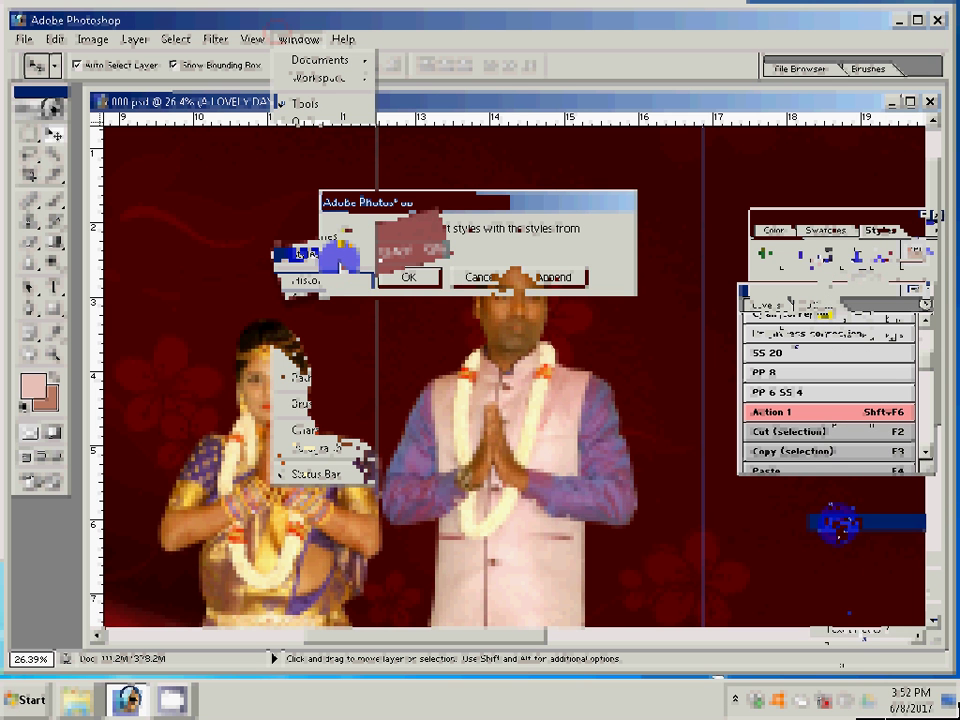
{"action": "key", "text": "Return"}
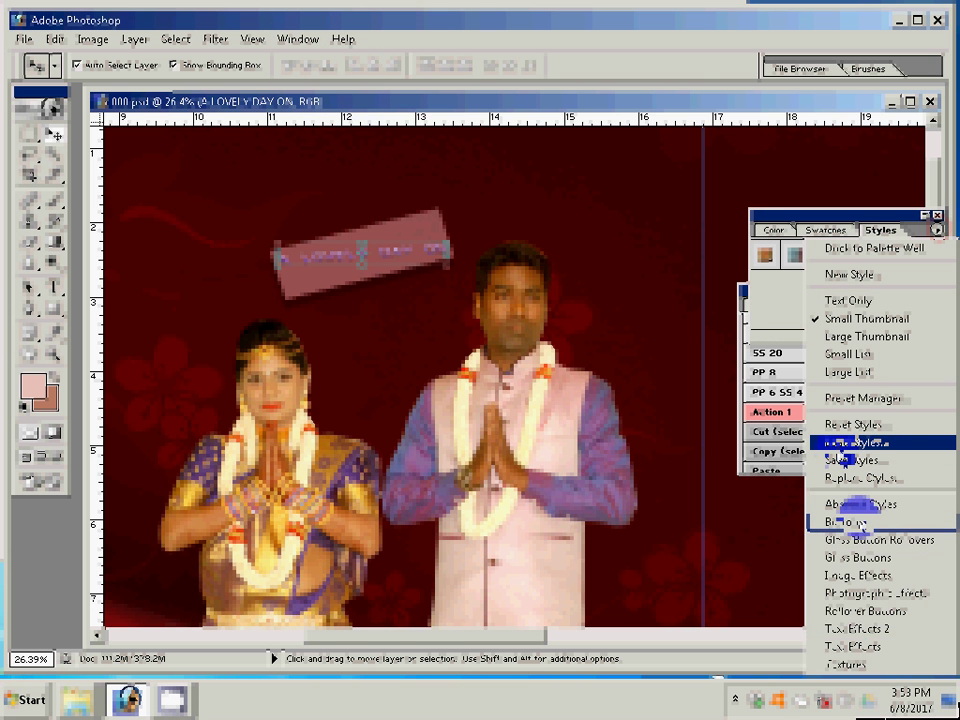
Open the Load Styles dialog listing the preset ASL style files.
{"action": "left_click", "coordinate": [842, 445]}
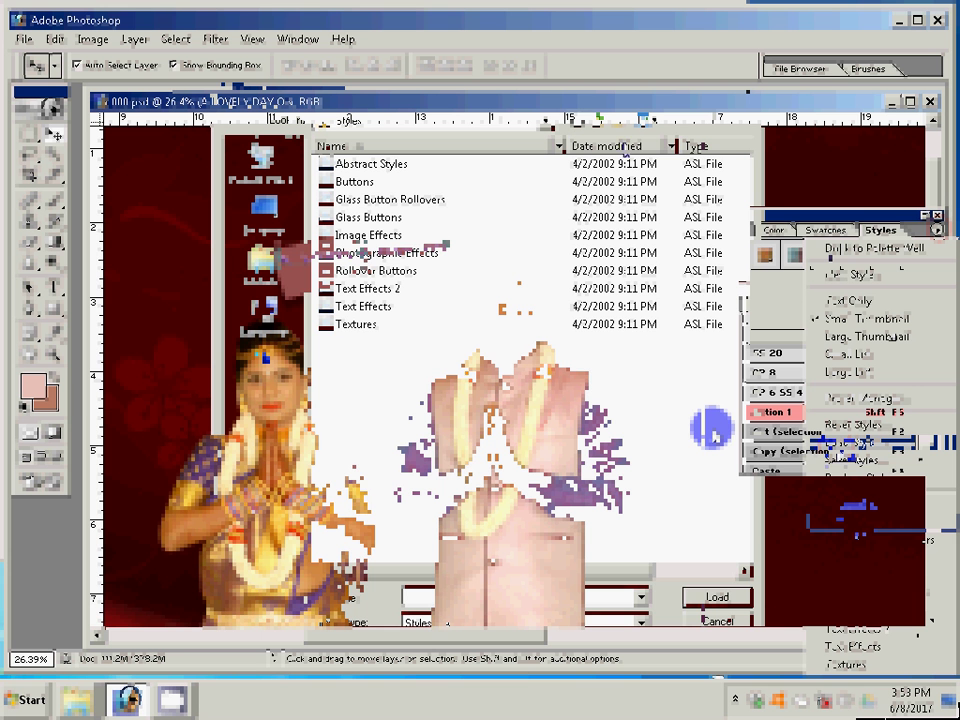
{"action": "key", "text": "BackSpace"}
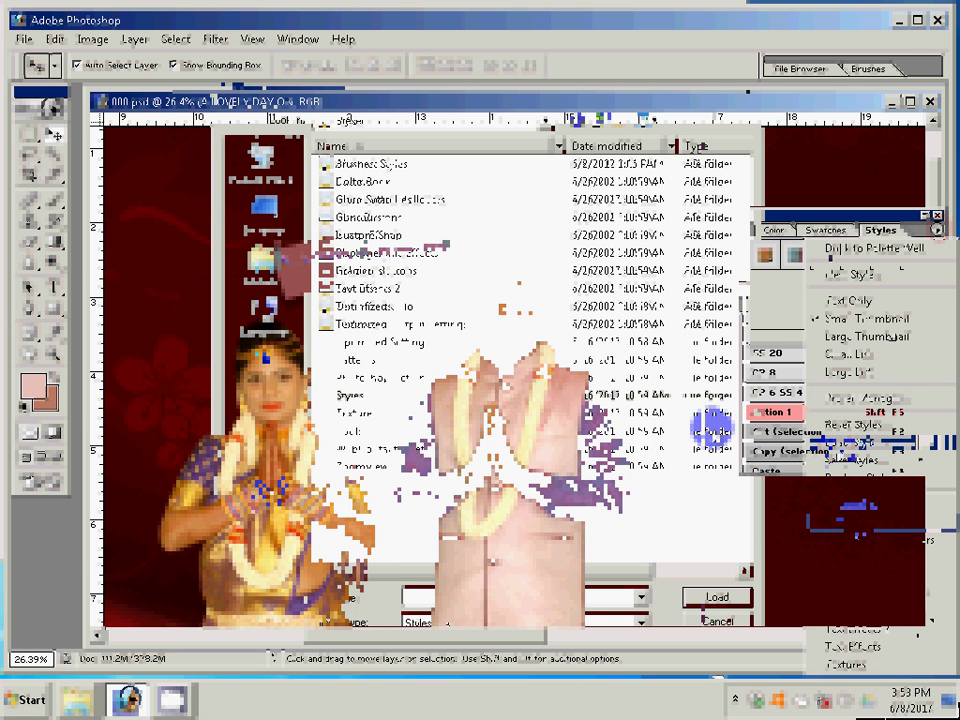
{"action": "key", "text": "Return"}
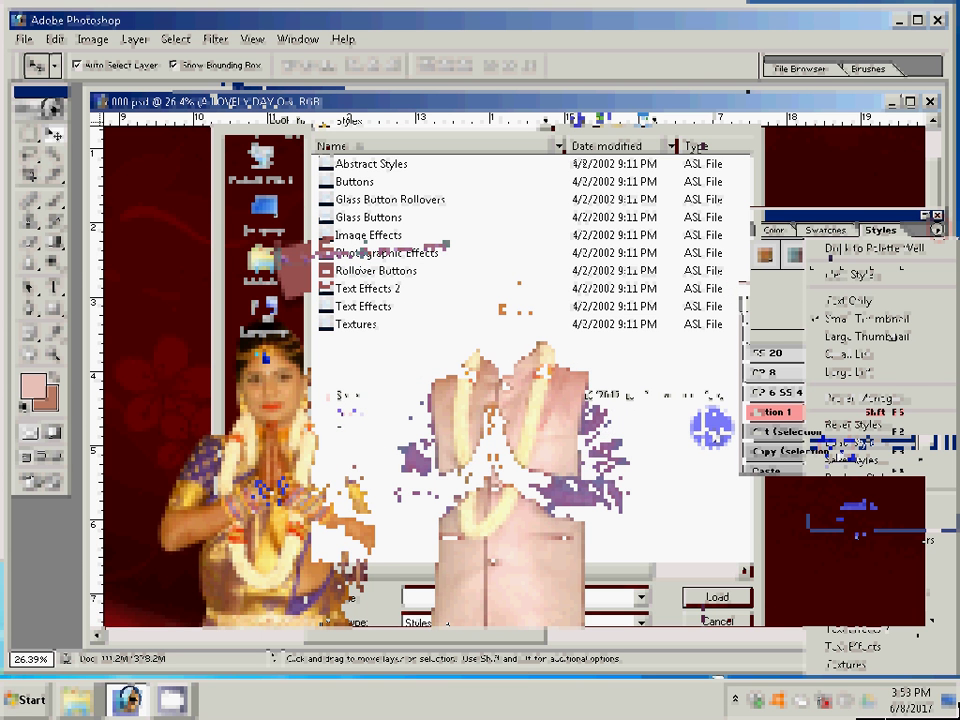
Open a Windows file browser on a local disk.
{"action": "key", "text": "super"}
{"action": "key", "text": "Down"}
{"action": "key", "text": "Return"}
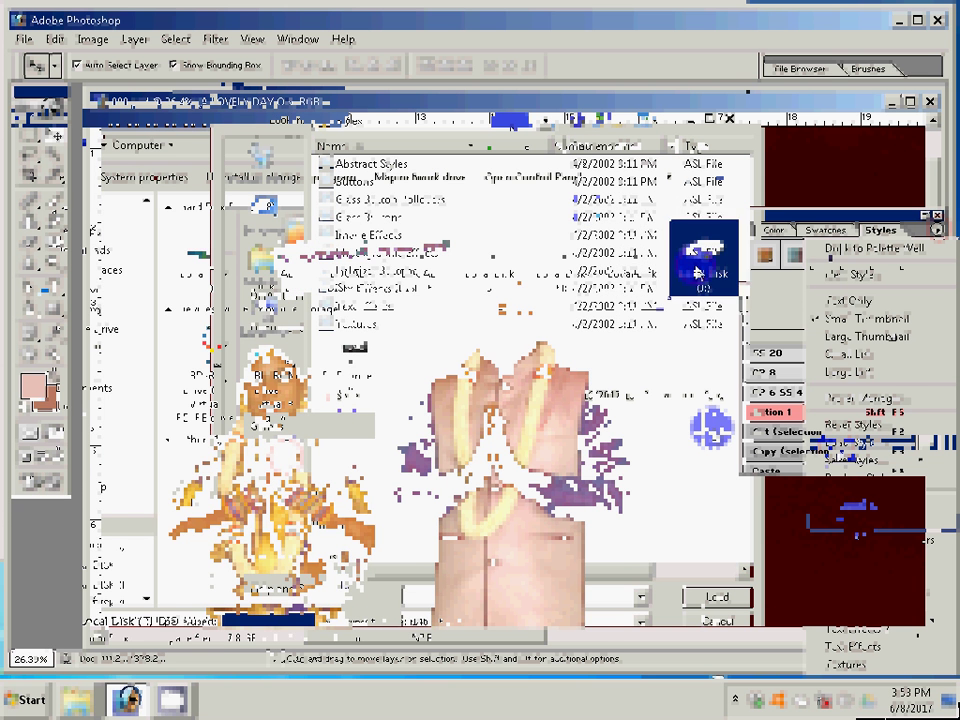
{"action": "key", "text": "Return"}
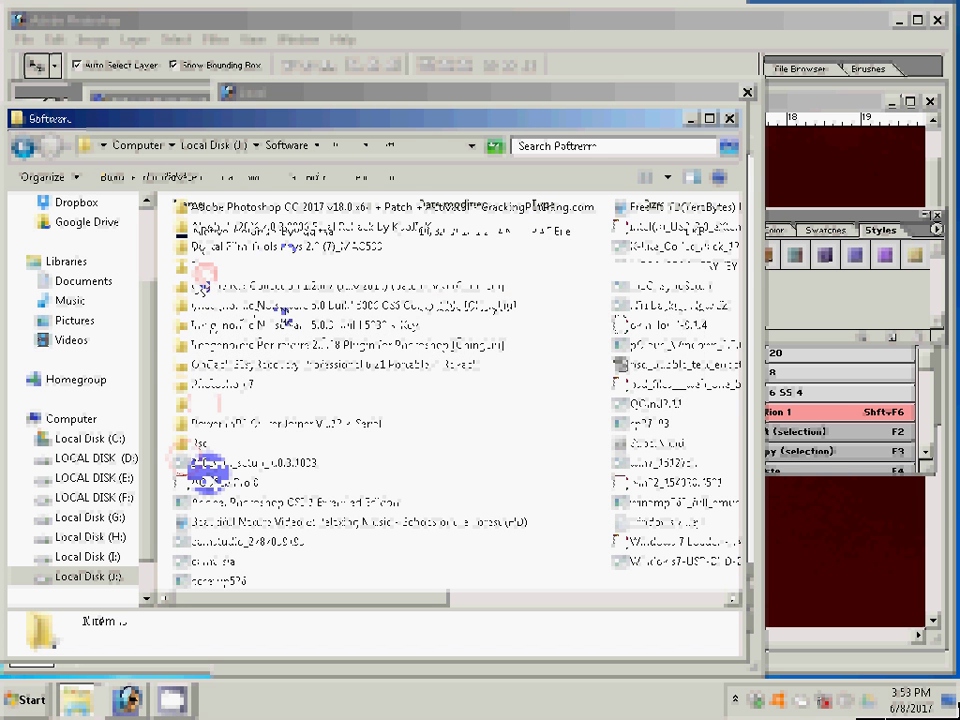
Locate Color_Candy_photoshop_style_by_Ashung.asl in the Software folder and load it into Styles.
{"action": "double_click", "coordinate": [204, 270]}
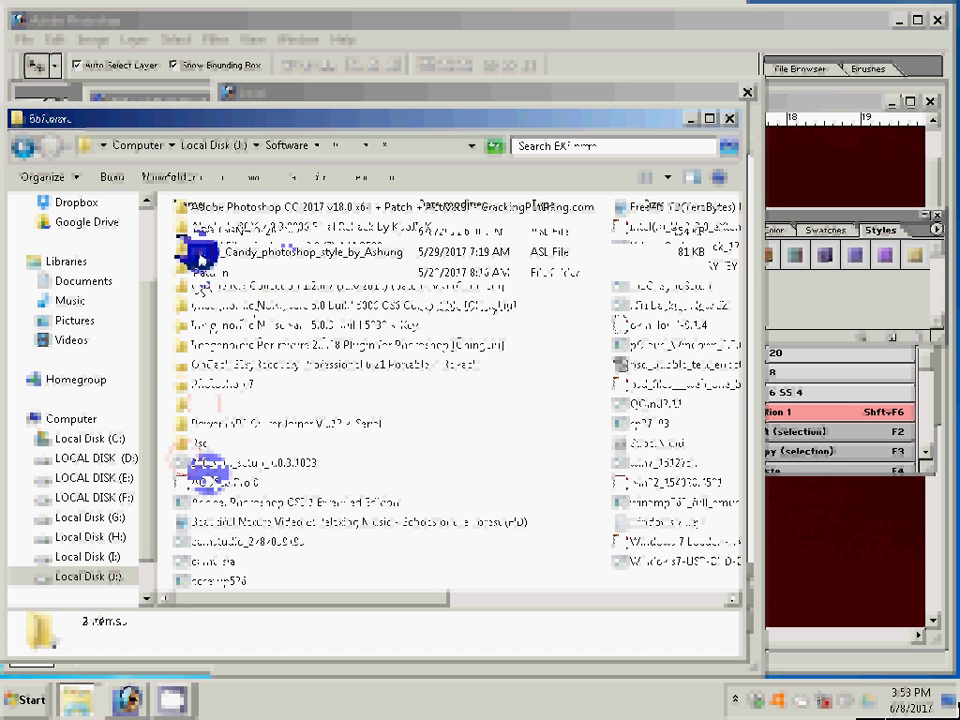
{"action": "key", "text": "BackSpace"}
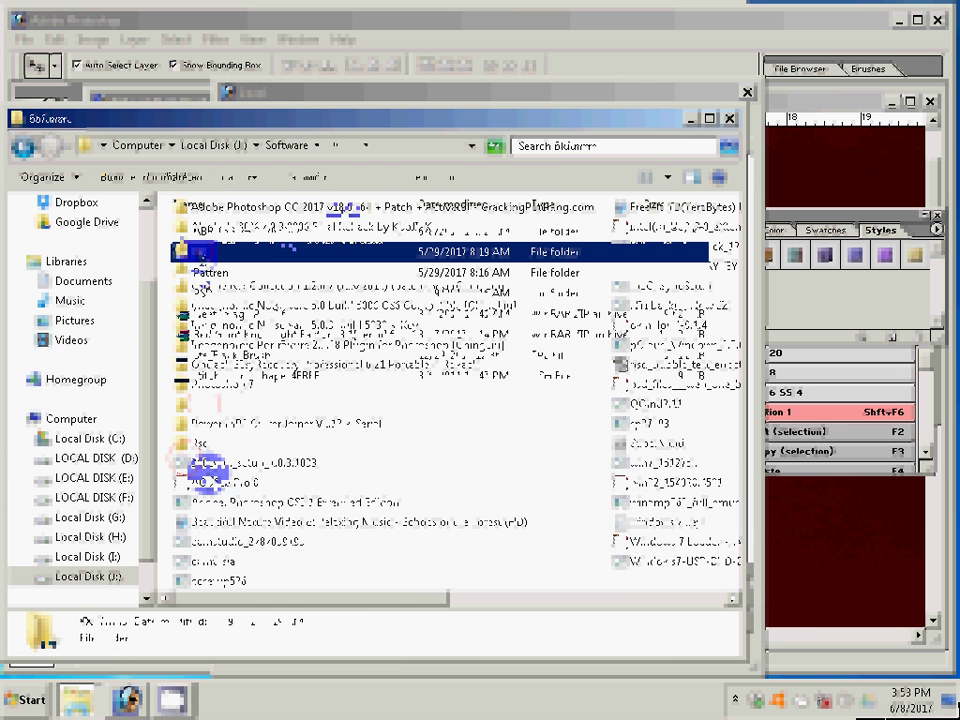
{"action": "double_click", "coordinate": [395, 545]}
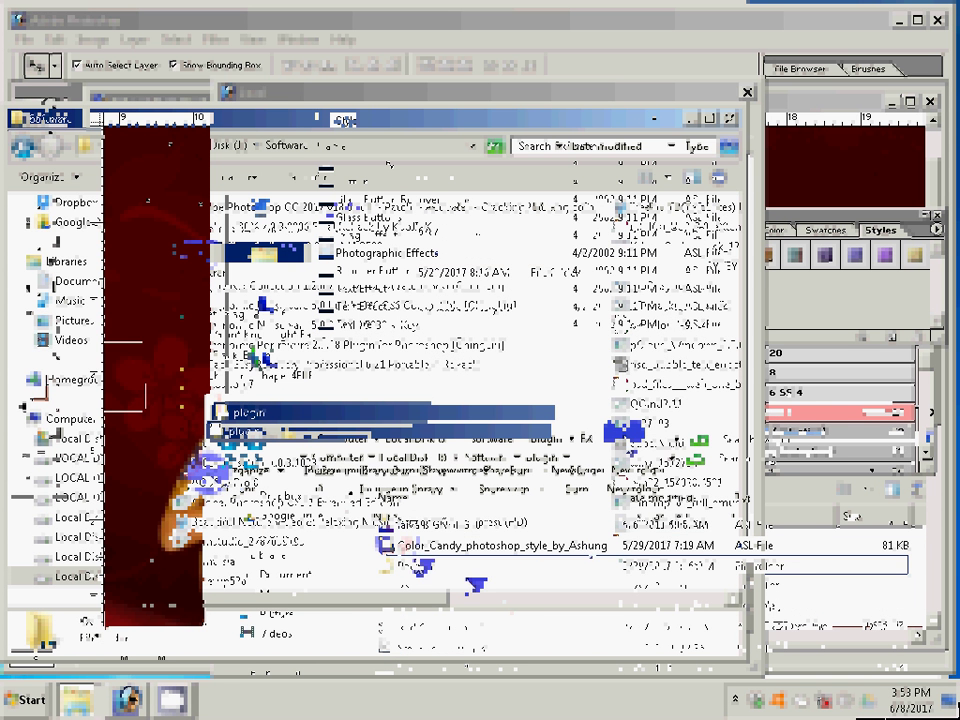
{"action": "left_click", "coordinate": [450, 545]}
{"action": "key", "text": "Return"}
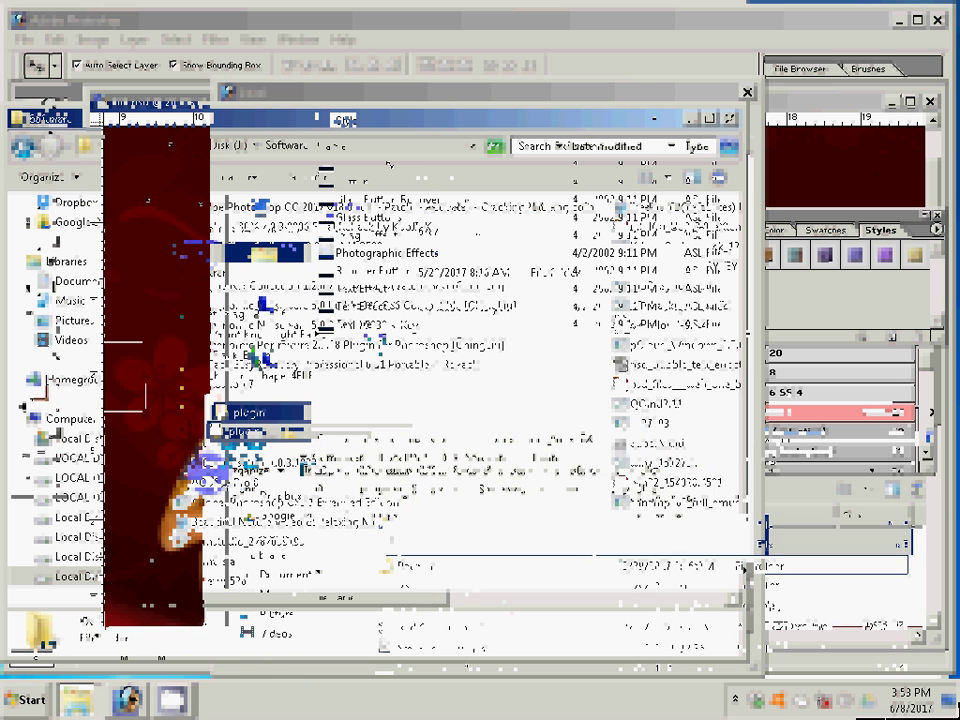
{"action": "left_click", "coordinate": [621, 360]}
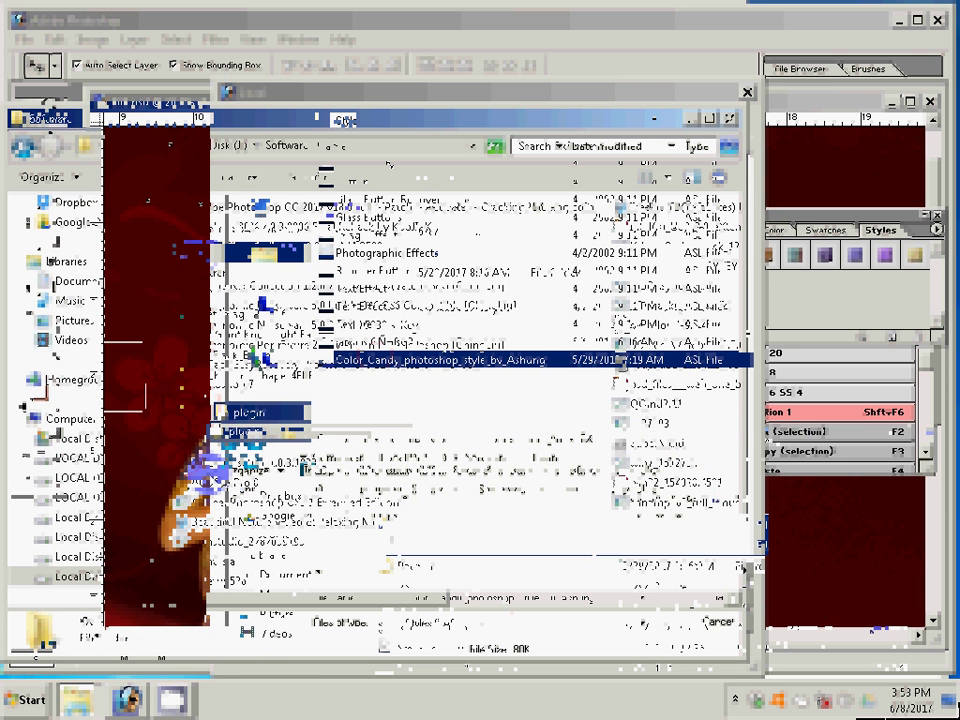
{"action": "left_click", "coordinate": [708, 600]}
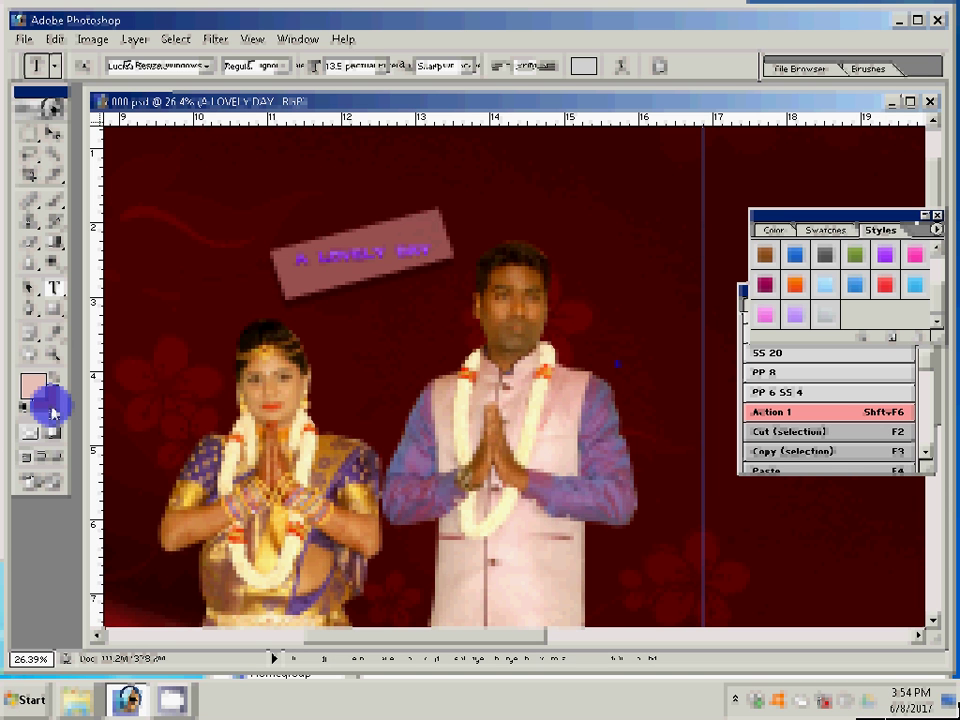
Dock the Color Candy styles panel and start saving DSC_0502 as a new PSD.
{"action": "left_click_drag", "start_coordinate": [880, 230], "coordinate": [676, 392]}
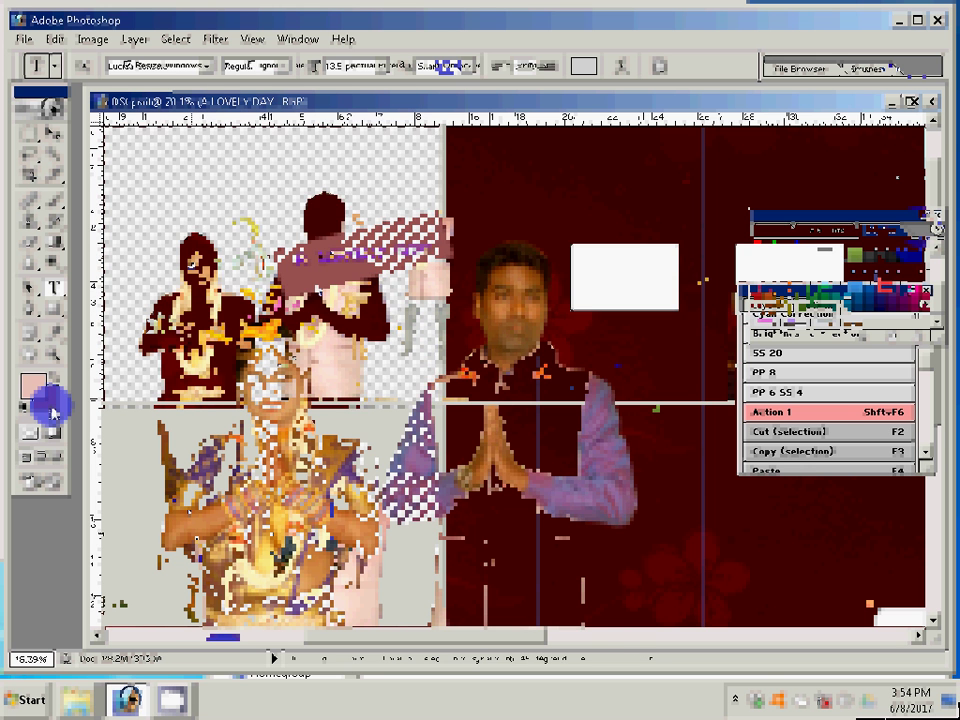
{"action": "key", "text": "ctrl+shift+s"}
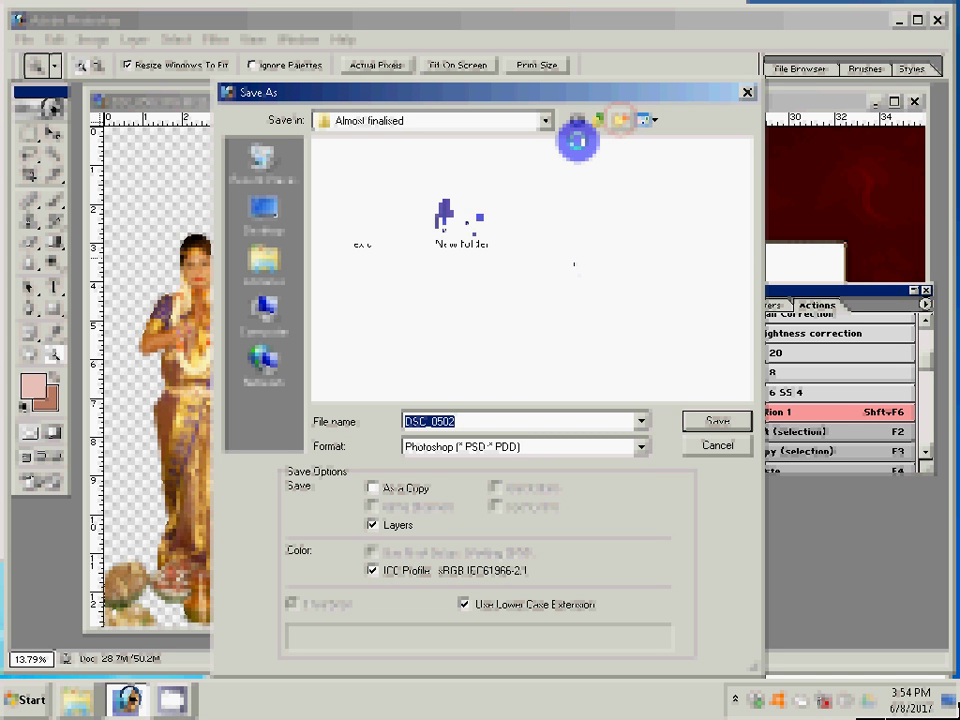
Create a folder named 'psd' inside Almost finalised and make it the save destination.
{"action": "left_click", "coordinate": [463, 216]}
{"action": "left_click", "coordinate": [466, 220]}
{"action": "type", "text": "psd"}
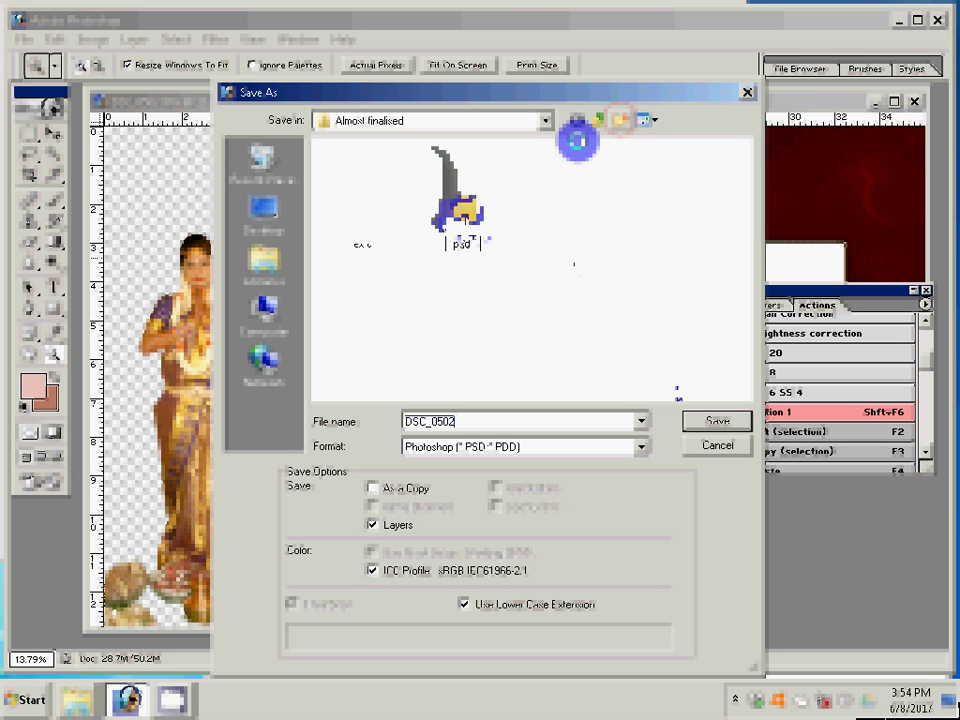
{"action": "key", "text": "Return"}
{"action": "key", "text": "Return"}
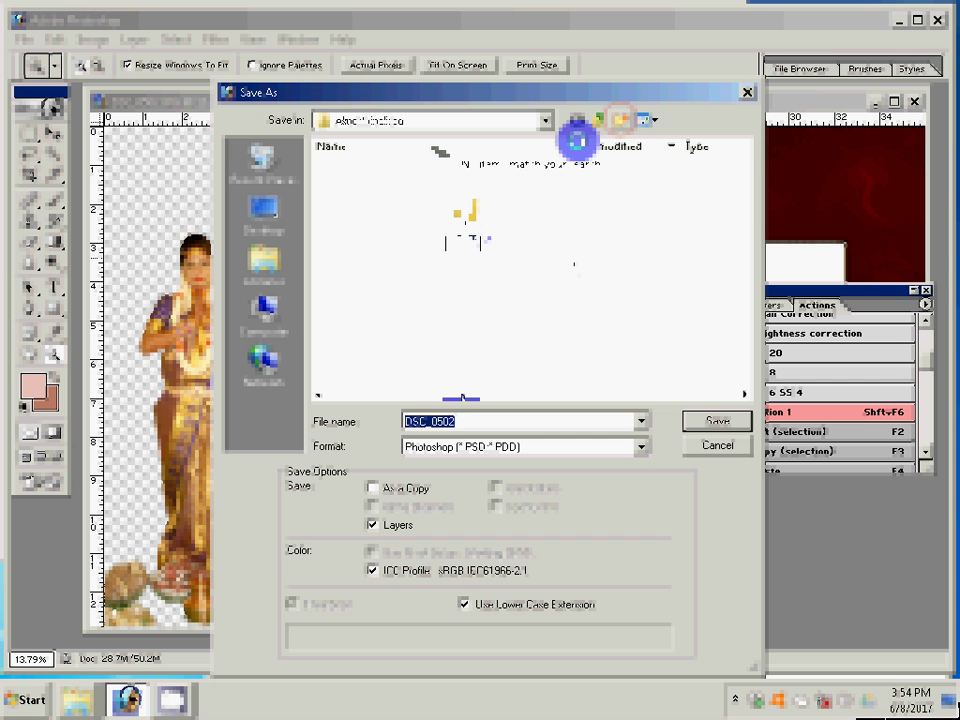
{"action": "key", "text": "Return"}
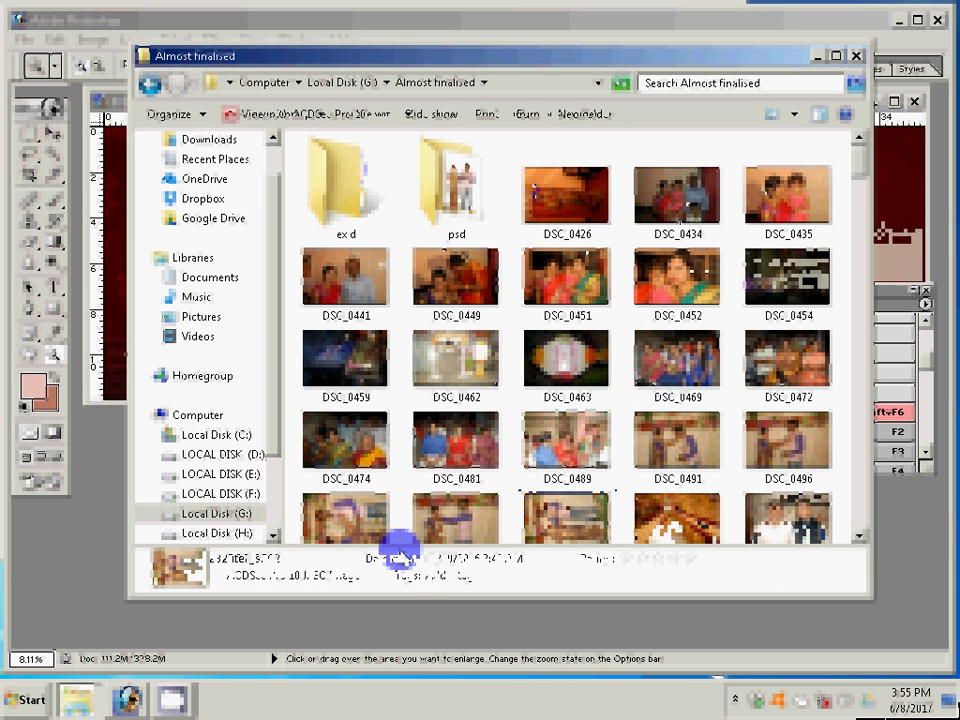
Scroll through the Almost finalised thumbnails and select the next DSC photo for the album.
{"action": "scroll", "coordinate": [535, 190], "scroll_direction": "down", "scroll_amount": 3}
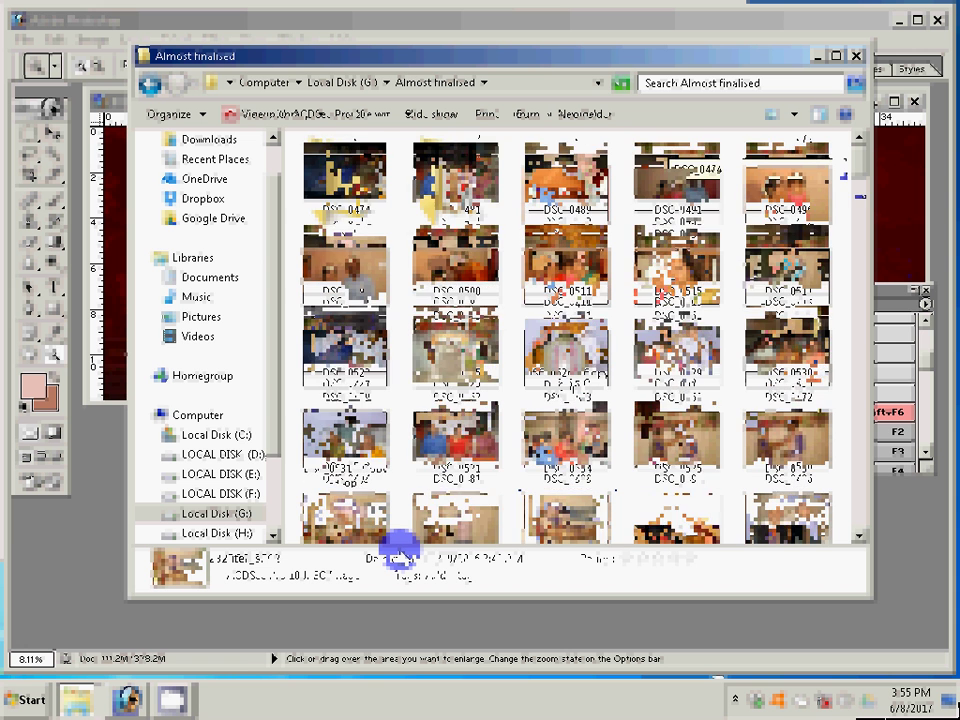
{"action": "scroll", "coordinate": [535, 190], "scroll_direction": "down", "scroll_amount": 3}
{"action": "scroll", "coordinate": [535, 190], "scroll_direction": "down", "scroll_amount": 3}
{"action": "scroll", "coordinate": [535, 190], "scroll_direction": "down", "scroll_amount": 2}
{"action": "scroll", "coordinate": [535, 190], "scroll_direction": "down", "scroll_amount": 2}
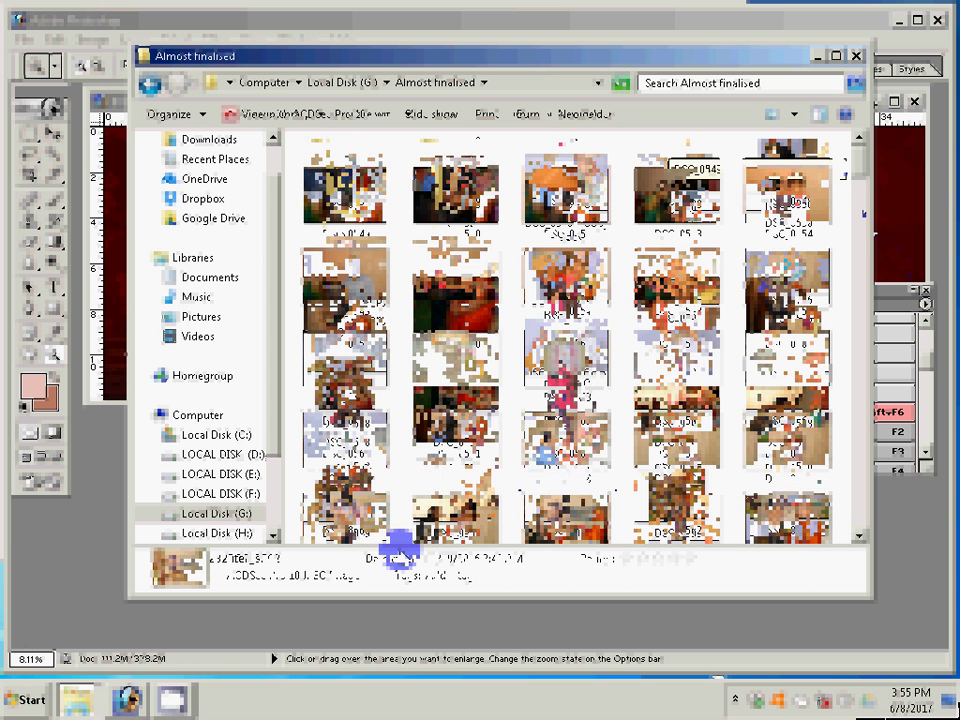
{"action": "scroll", "coordinate": [535, 190], "scroll_direction": "down", "scroll_amount": 2}
{"action": "scroll", "coordinate": [535, 190], "scroll_direction": "down", "scroll_amount": 2}
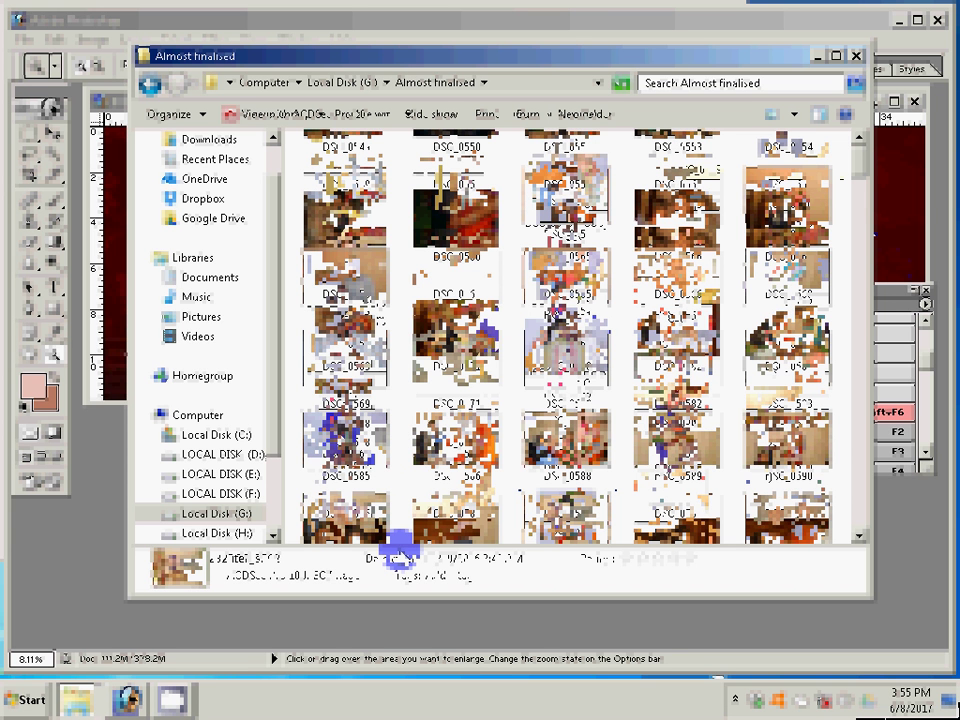
{"action": "mouse_move", "coordinate": [455, 345]}
{"action": "left_click", "coordinate": [567, 320]}
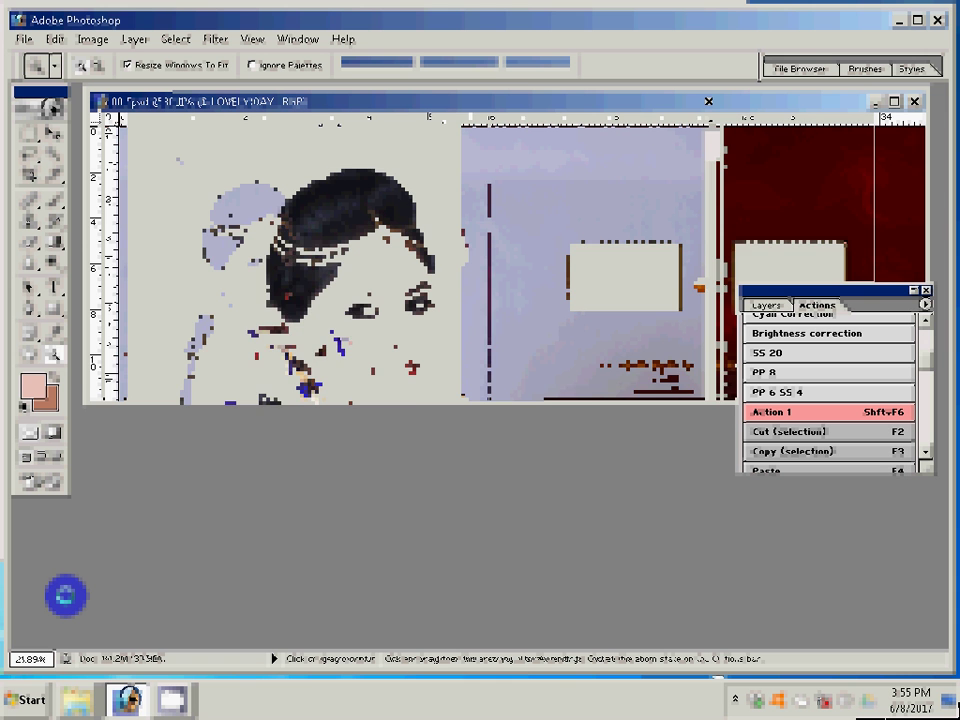
Zoom into DSC_0580.JPG, shrink it through Image Size, and show its layers.
{"action": "key", "text": "ctrl+plus"}
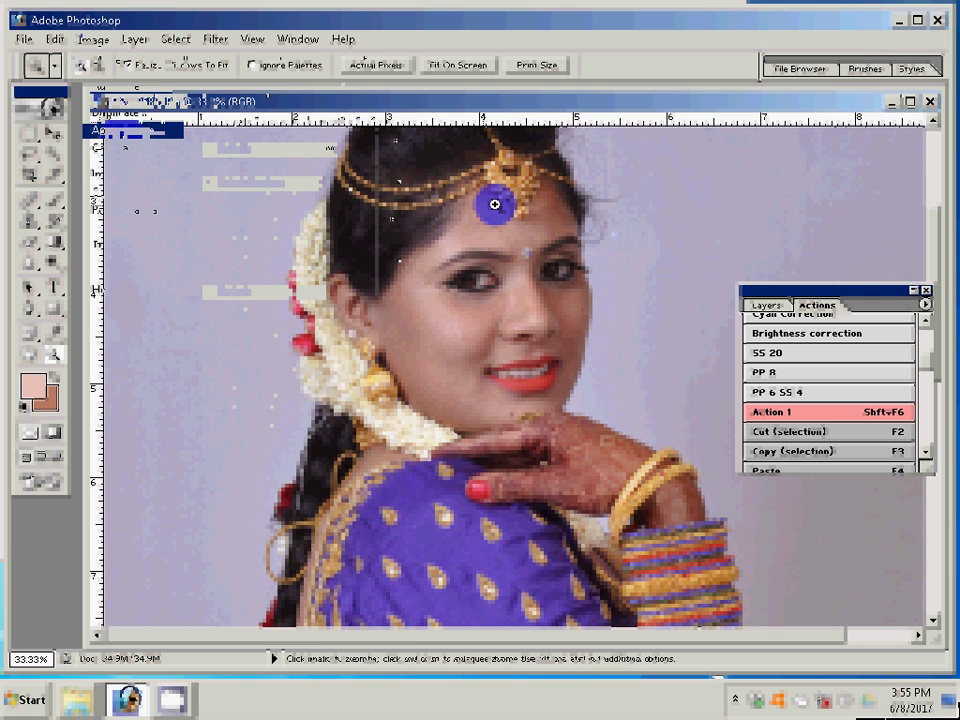
{"action": "left_click", "coordinate": [110, 172]}
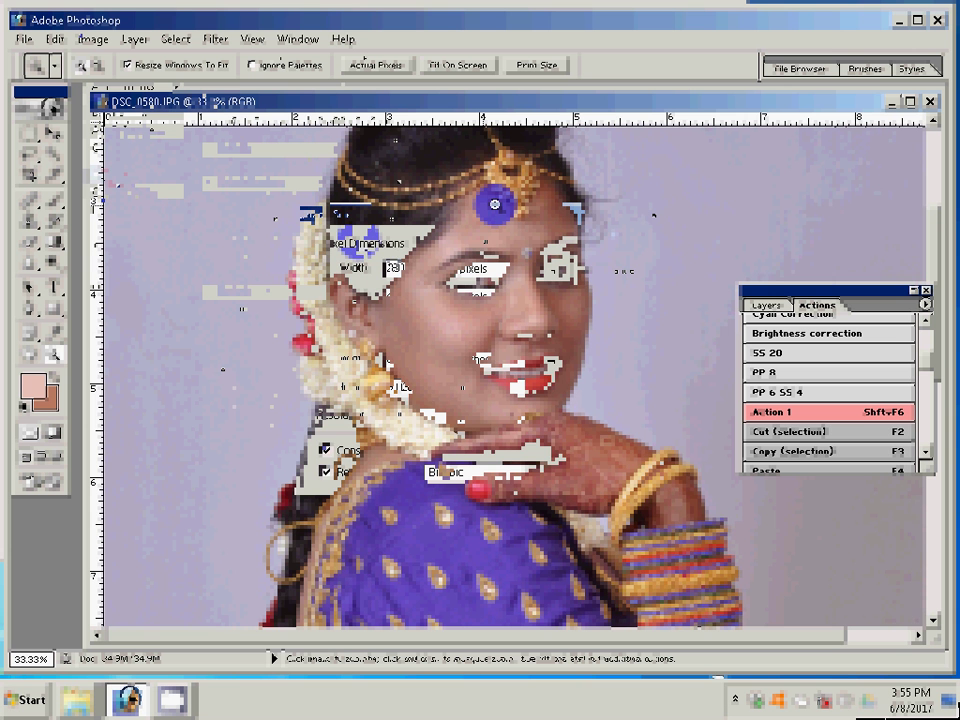
{"action": "key", "text": "Return"}
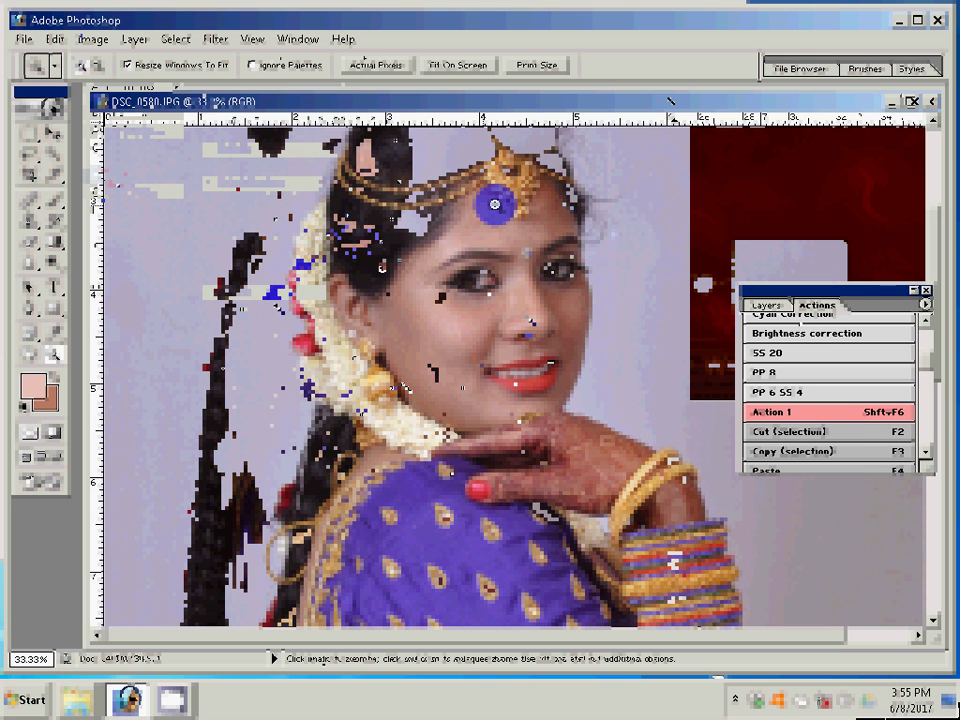
{"action": "left_click", "coordinate": [766, 305]}
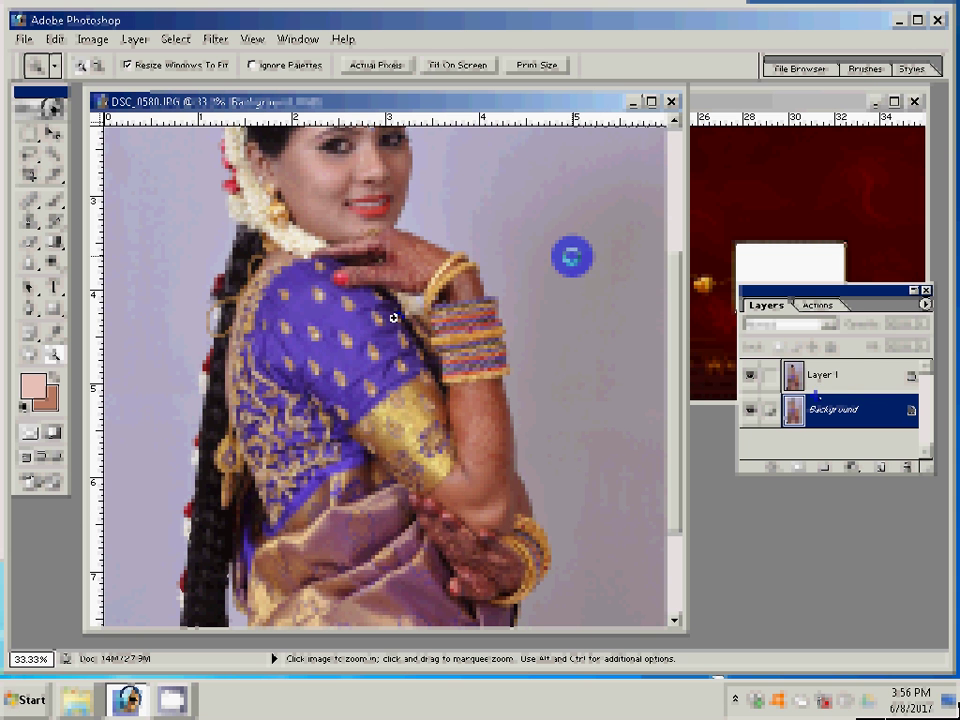
Select Layer 1 above the Background and switch to the Eraser tool.
{"action": "left_click", "coordinate": [216, 39]}
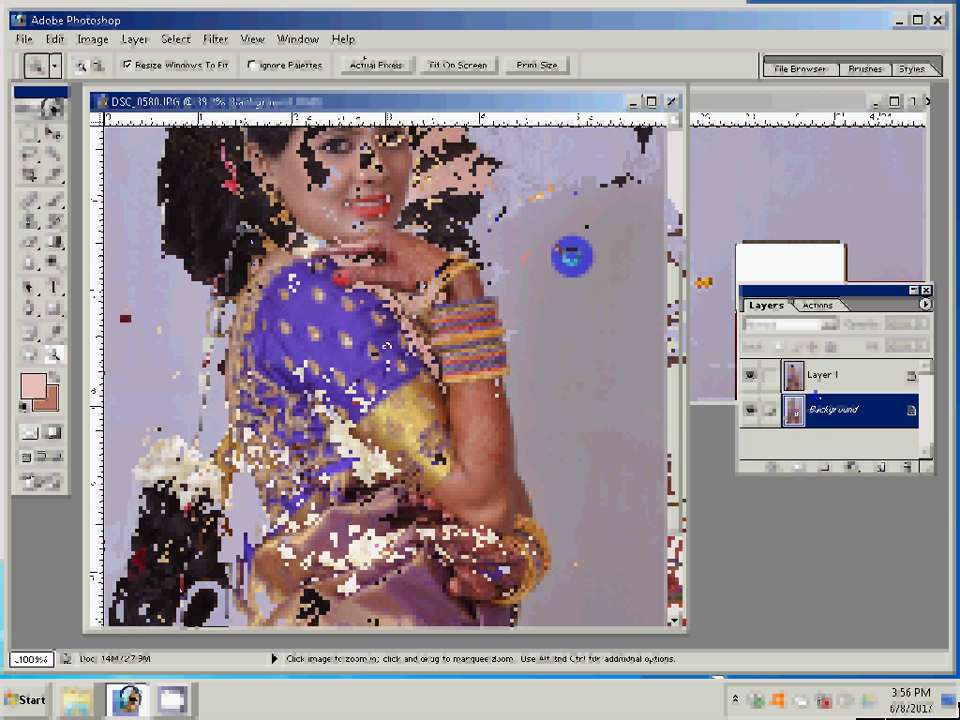
{"action": "left_click", "coordinate": [810, 375]}
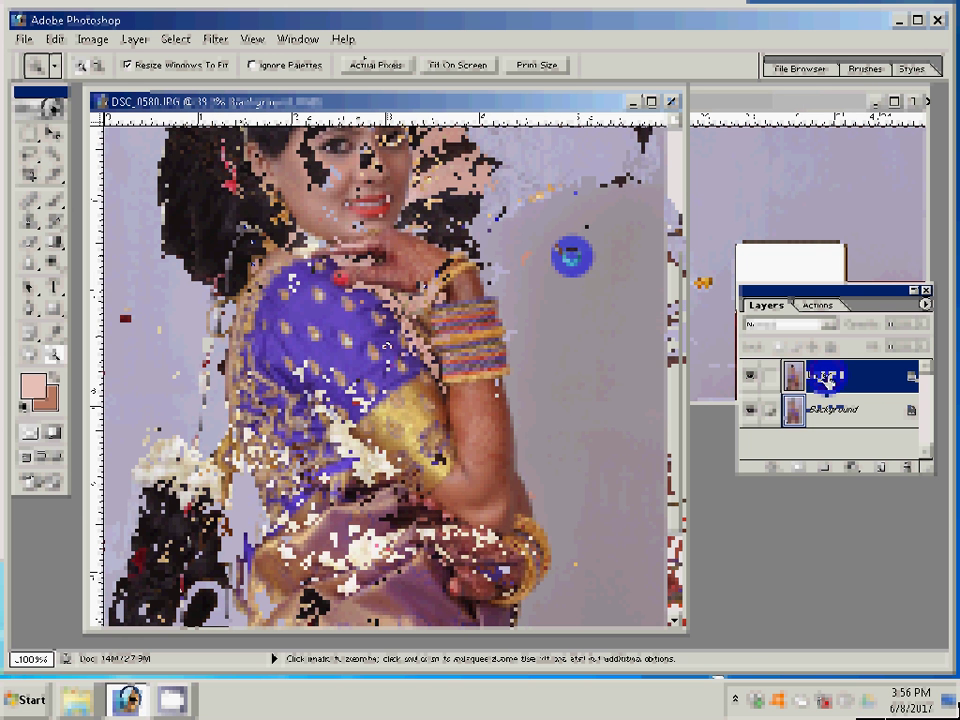
{"action": "key", "text": "e"}
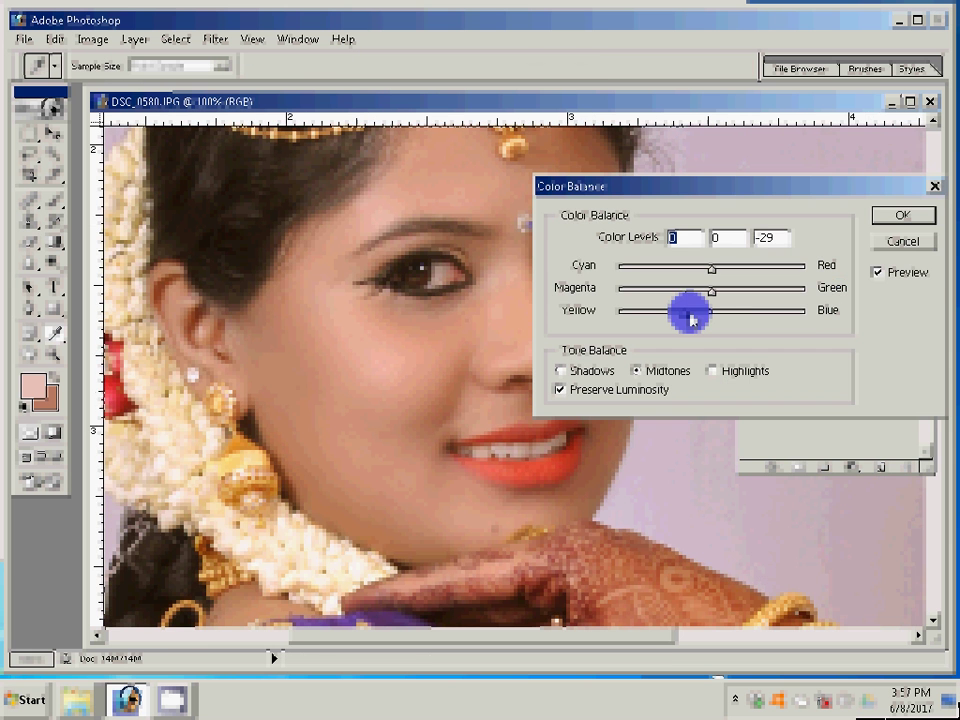
Set the bride photo's midtone Yellow–Blue colour balance to -29.
{"action": "left_click", "coordinate": [688, 318]}
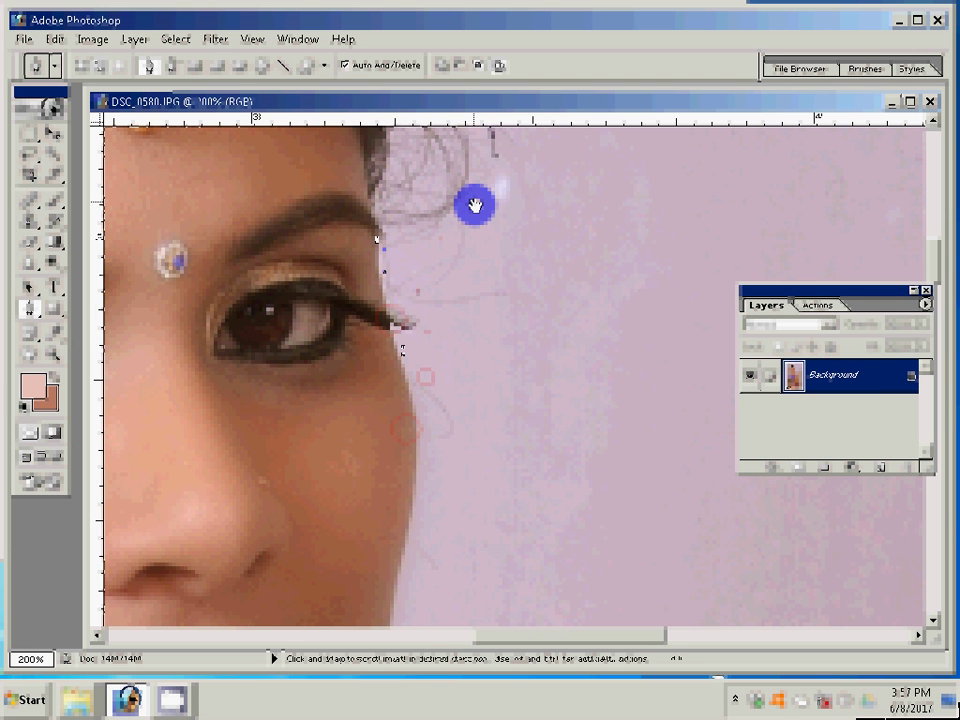
Start the pen path at the bride's eyelid edge and add a point on her bangle.
{"action": "left_click", "coordinate": [402, 349]}
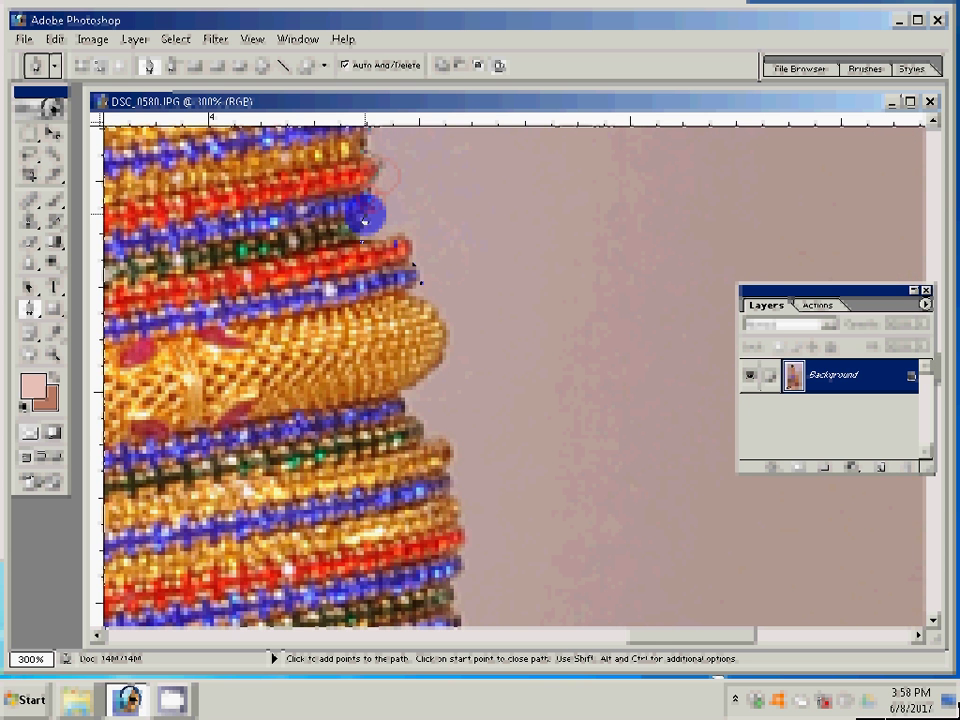
{"action": "left_click", "coordinate": [447, 357]}
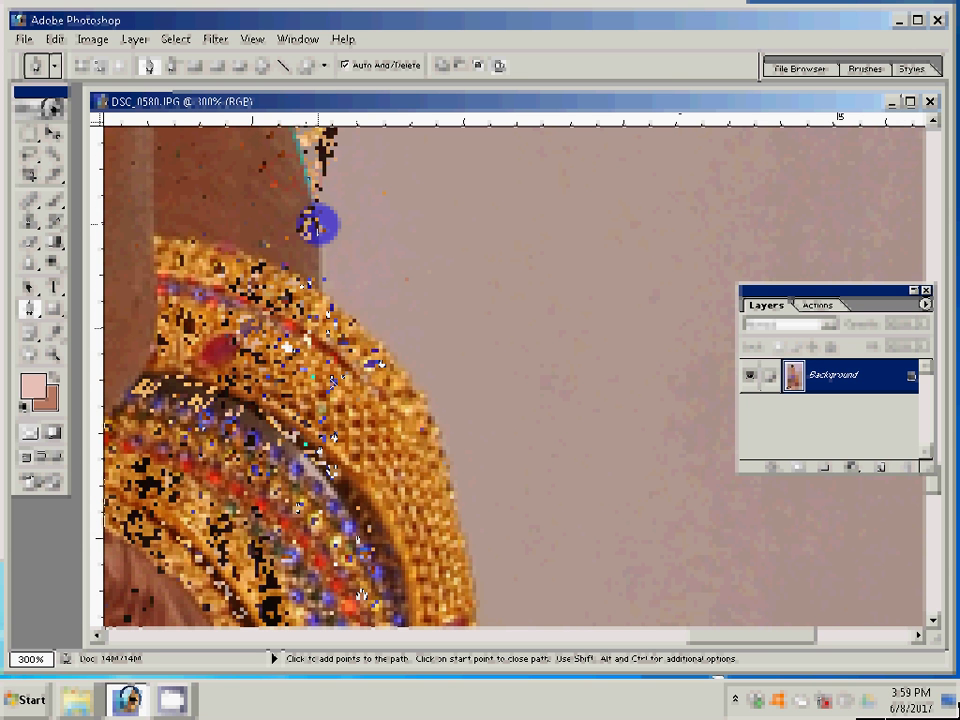
Continue the pen path up the hair outline and around the red flowers.
{"action": "scroll", "coordinate": [297, 551], "scroll_direction": "down", "scroll_amount": 5}
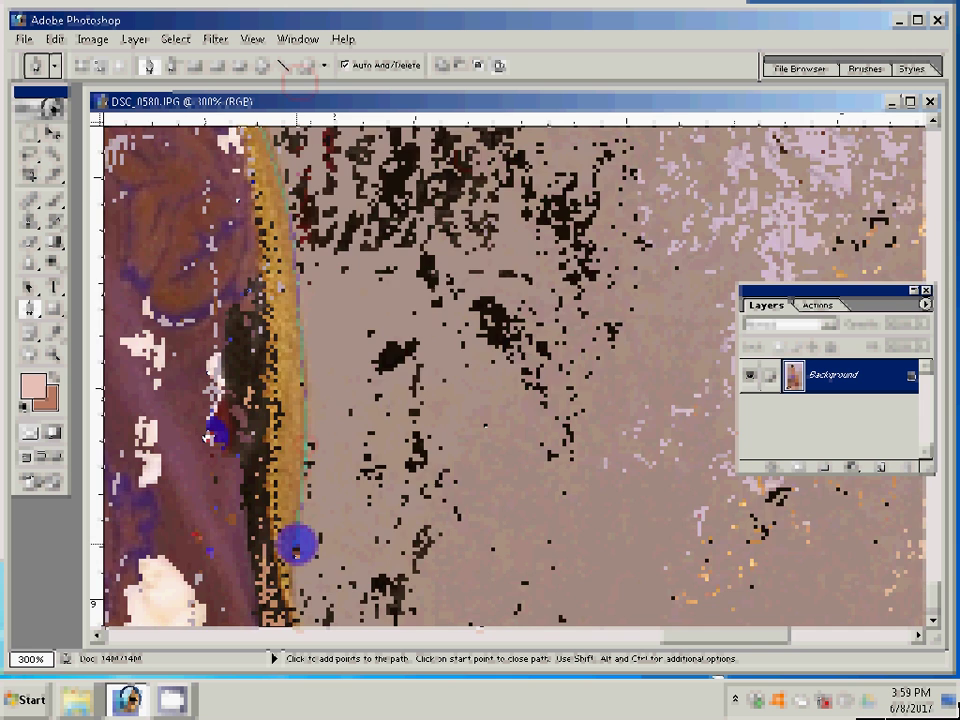
{"action": "scroll", "coordinate": [218, 395], "scroll_direction": "left", "scroll_amount": 10}
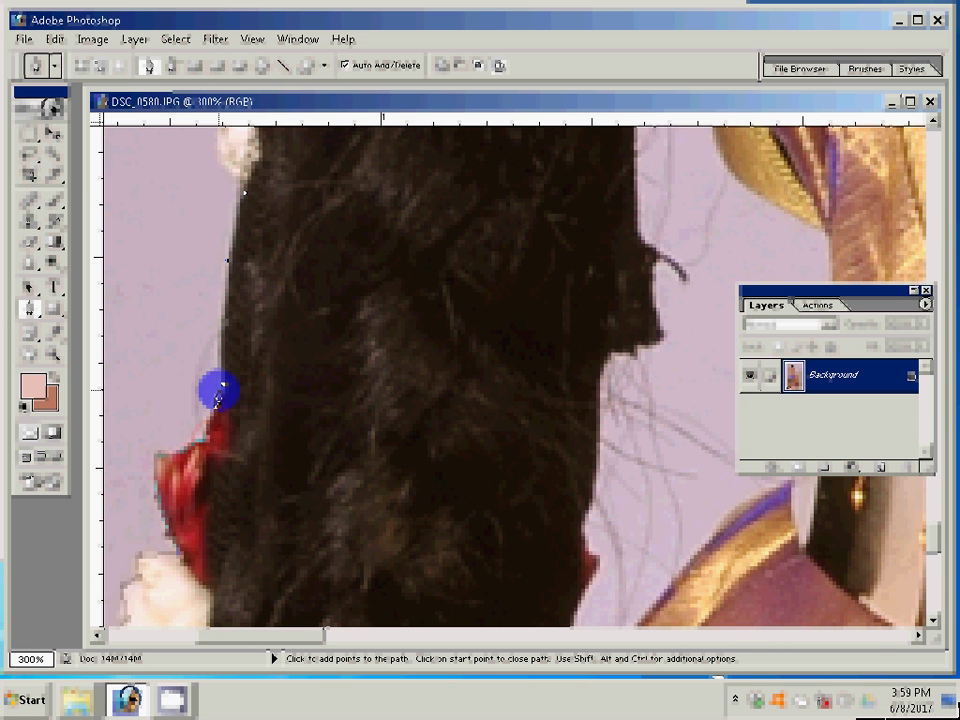
{"action": "left_click", "coordinate": [226, 508]}
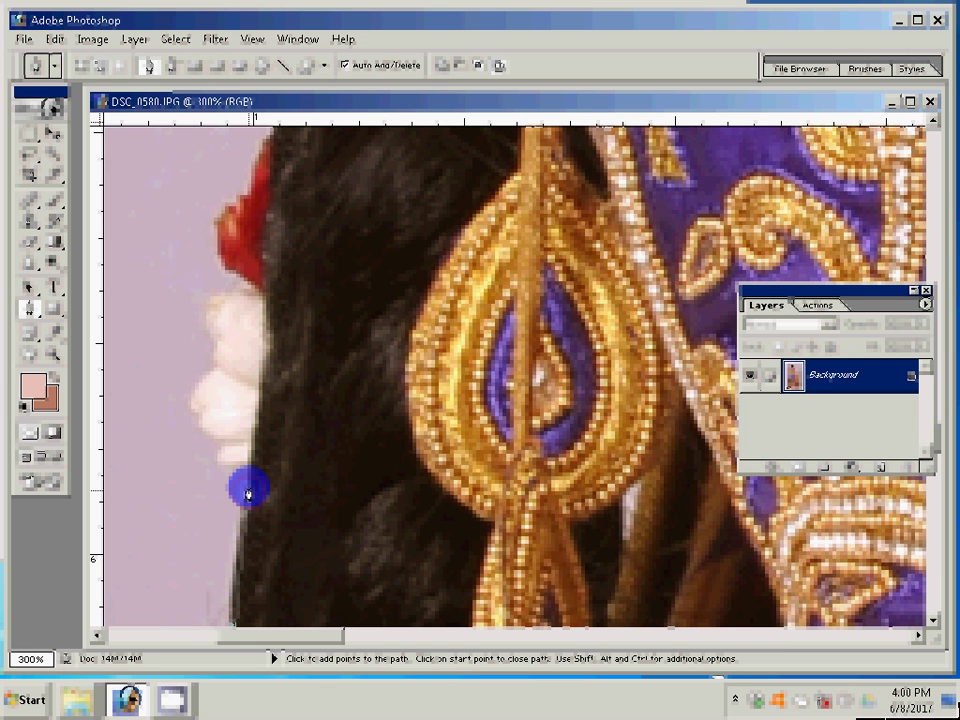
{"action": "mouse_move", "coordinate": [248, 490]}
{"action": "left_mouse_down"}
{"action": "mouse_move", "coordinate": [190, 400]}
{"action": "mouse_move", "coordinate": [215, 299]}
{"action": "mouse_move", "coordinate": [239, 288]}
{"action": "left_mouse_up"}
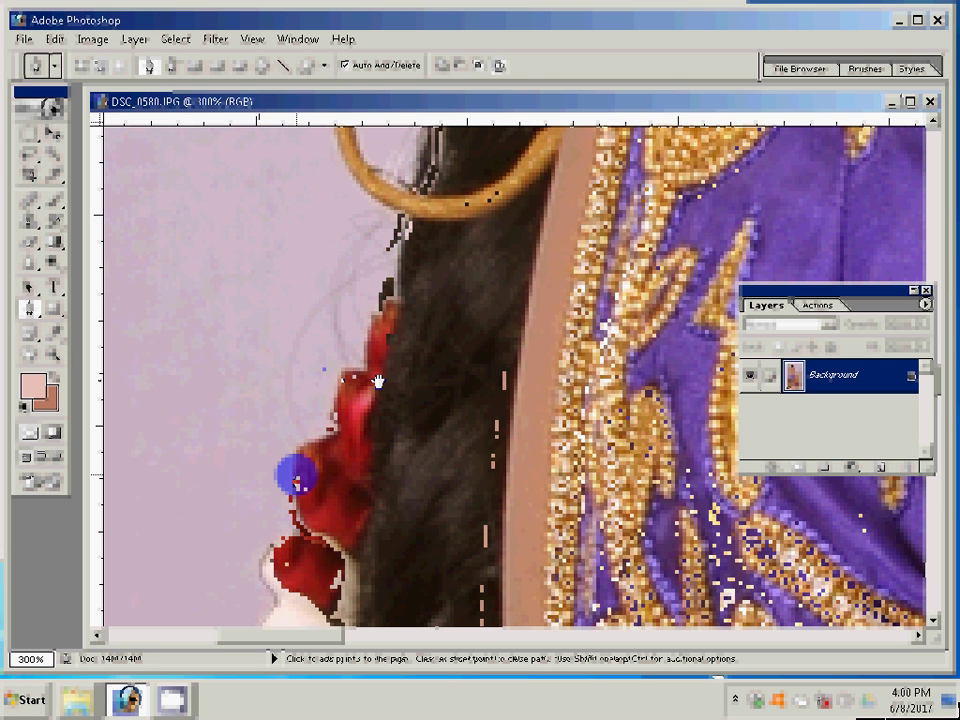
{"action": "left_click", "coordinate": [309, 287]}
{"action": "left_click", "coordinate": [328, 432]}
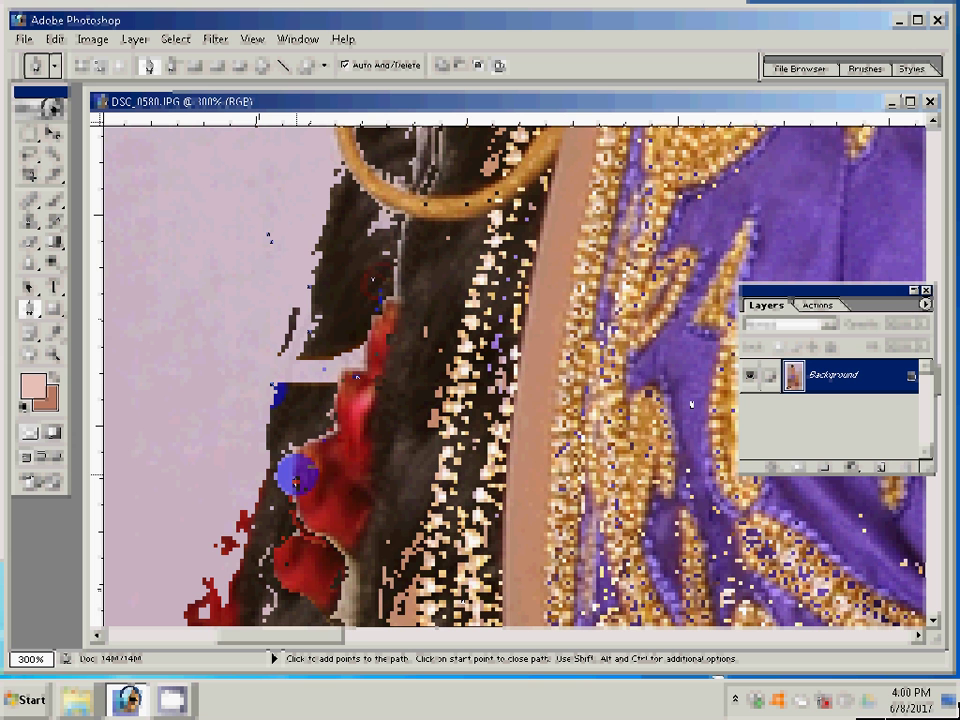
Carry the path along the hair's outer edge to the bead strands.
{"action": "scroll", "coordinate": [297, 482], "scroll_direction": "up", "scroll_amount": 3}
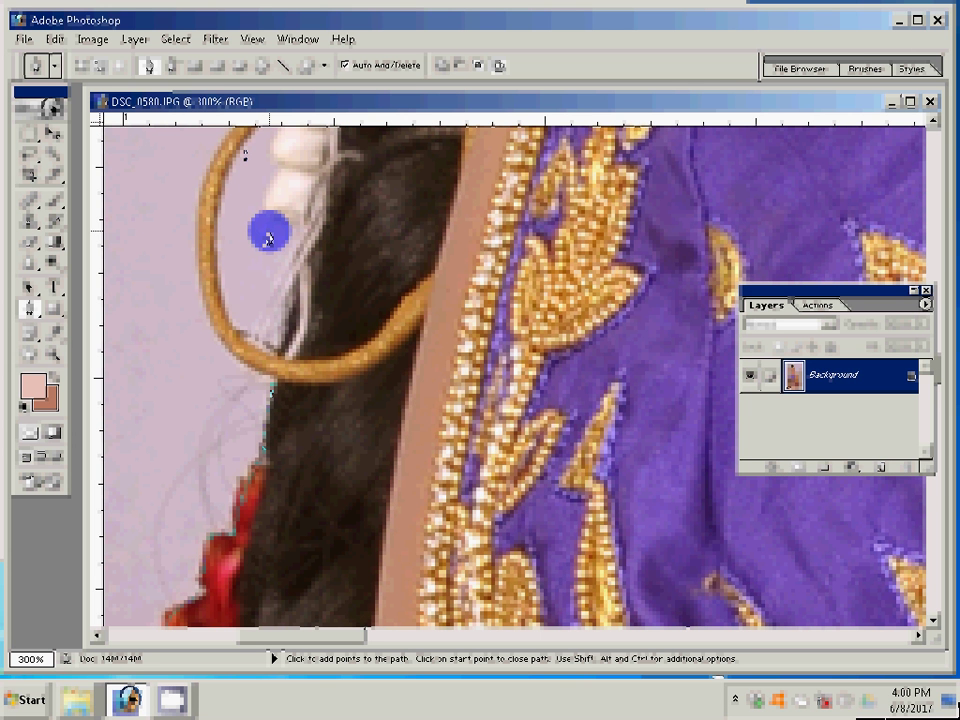
{"action": "left_click", "coordinate": [189, 291]}
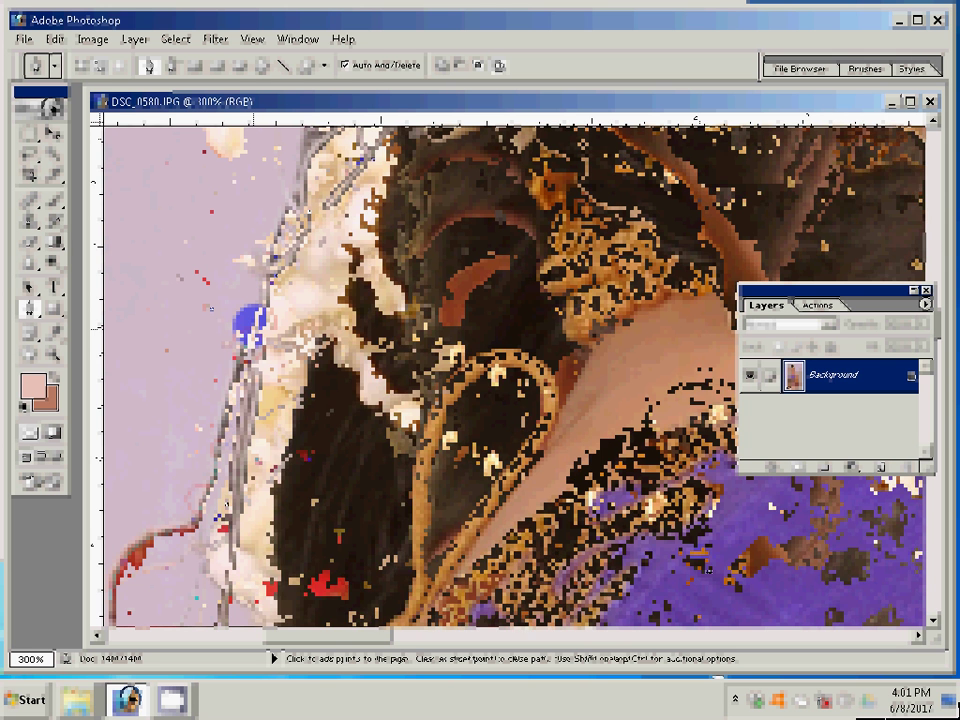
{"action": "left_click_drag", "start_coordinate": [250, 320], "coordinate": [204, 436]}
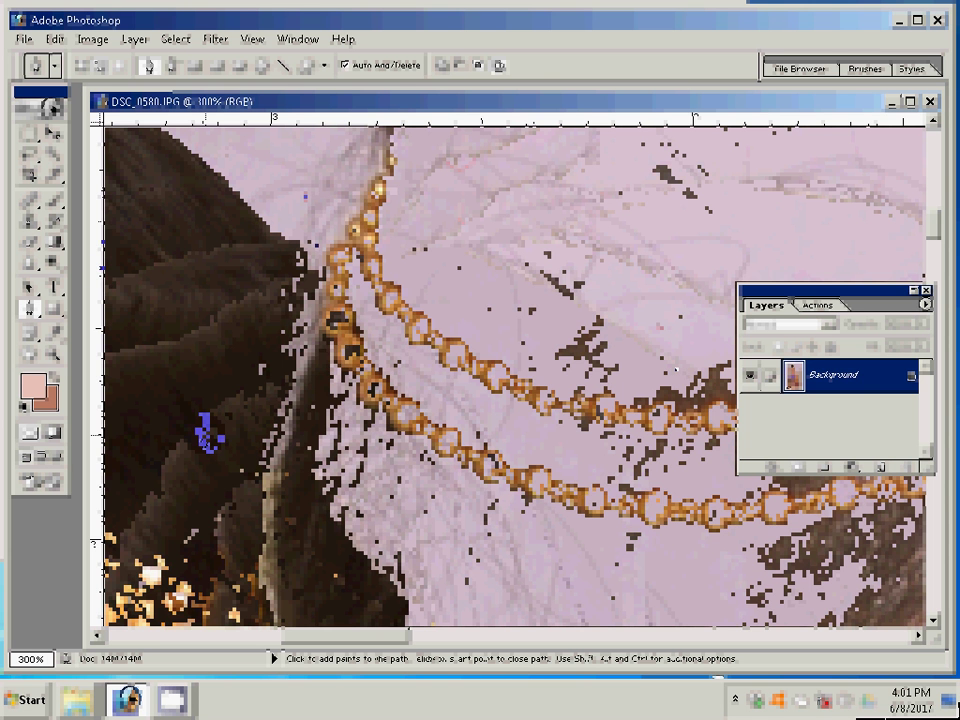
{"action": "left_click", "coordinate": [336, 318]}
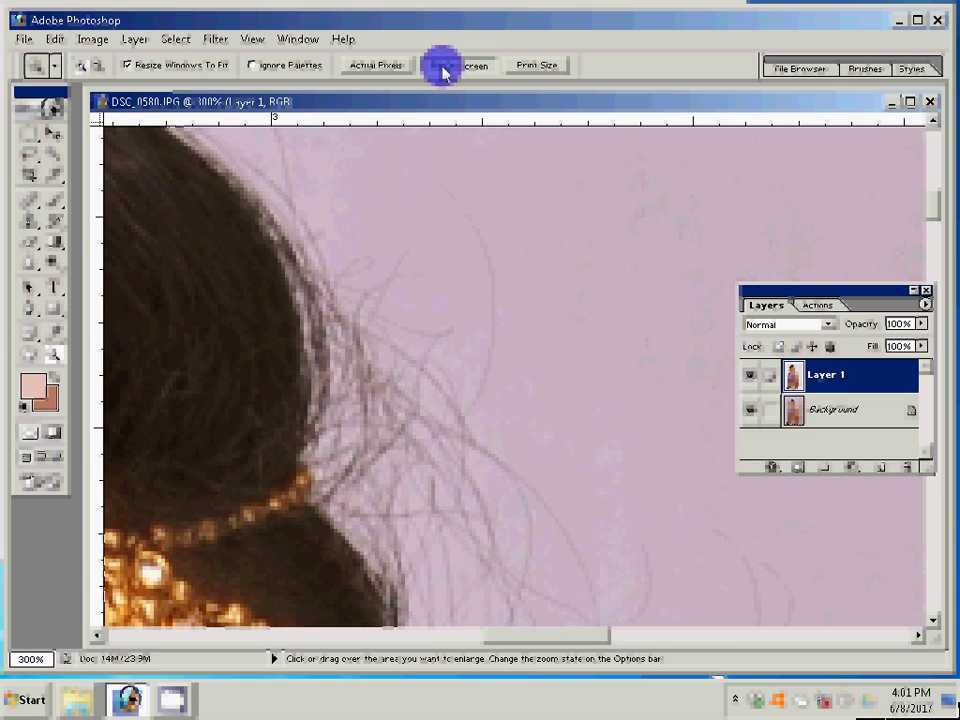
Fit the bride cut-out on screen and raise the Levels black input to 11.
{"action": "left_click", "coordinate": [443, 68]}
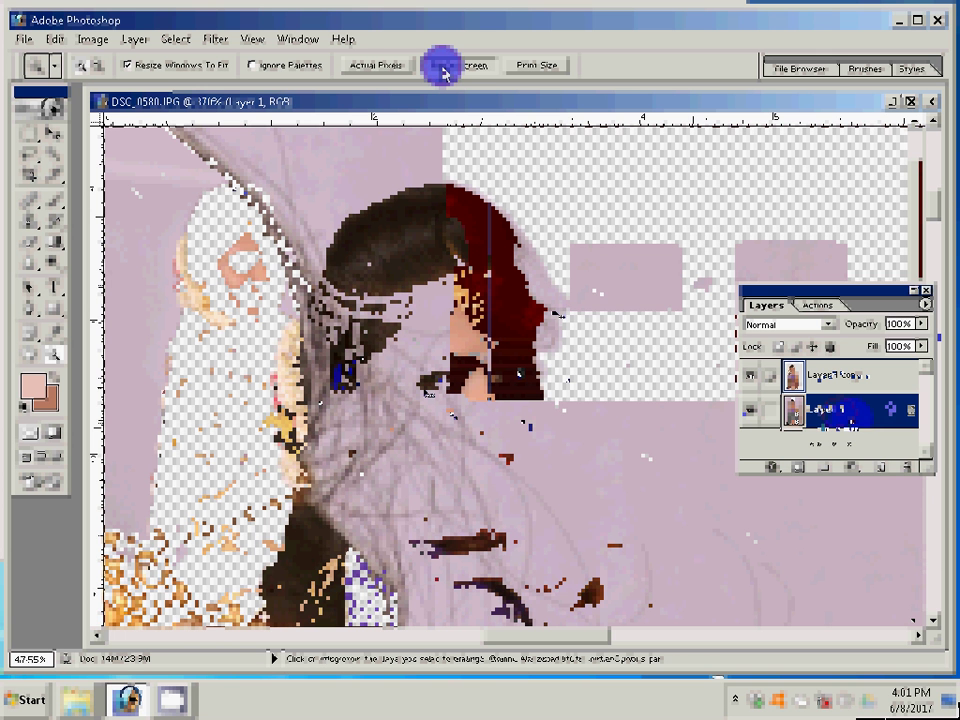
{"action": "key", "text": "ctrl+l"}
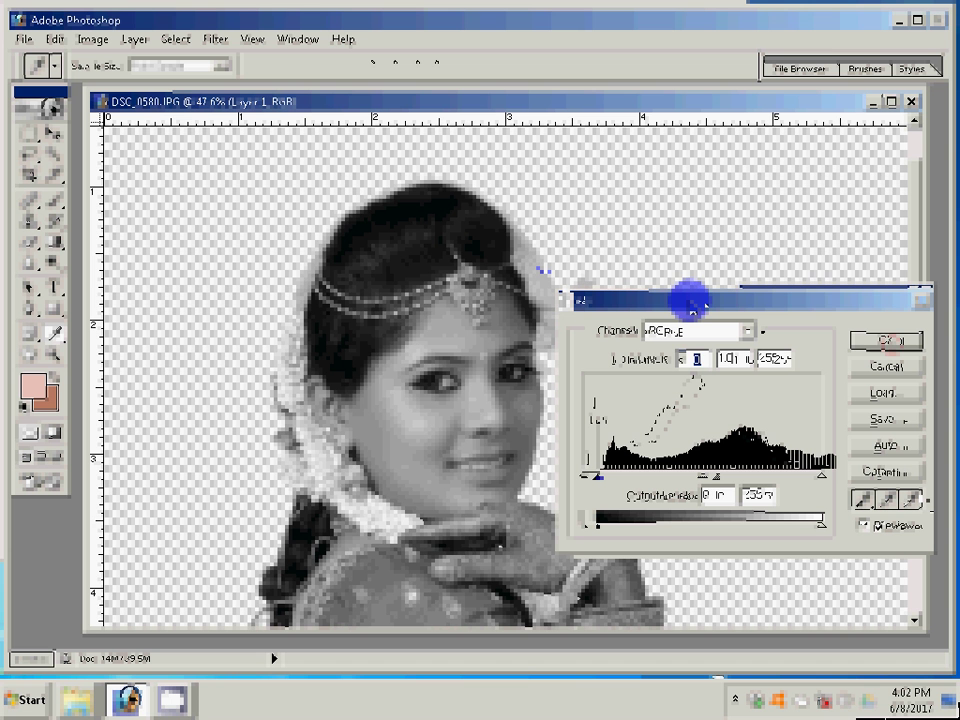
{"action": "left_click_drag", "start_coordinate": [598, 476], "coordinate": [602, 477]}
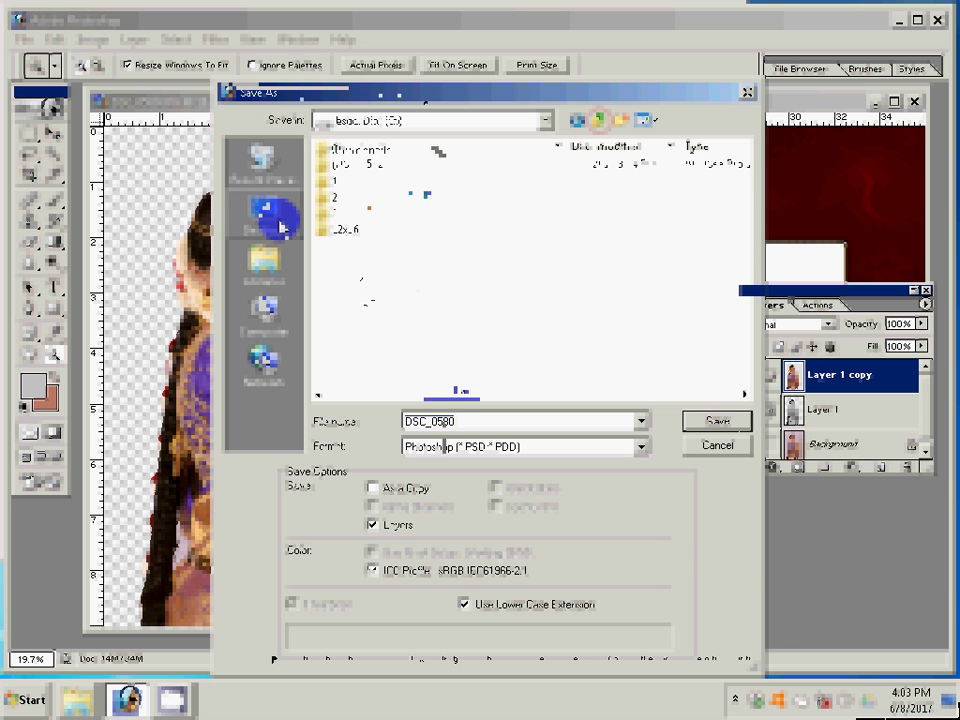
Dismiss the save dialog and drag the saree cut-out into the album spread's left side.
{"action": "key", "text": "Return"}
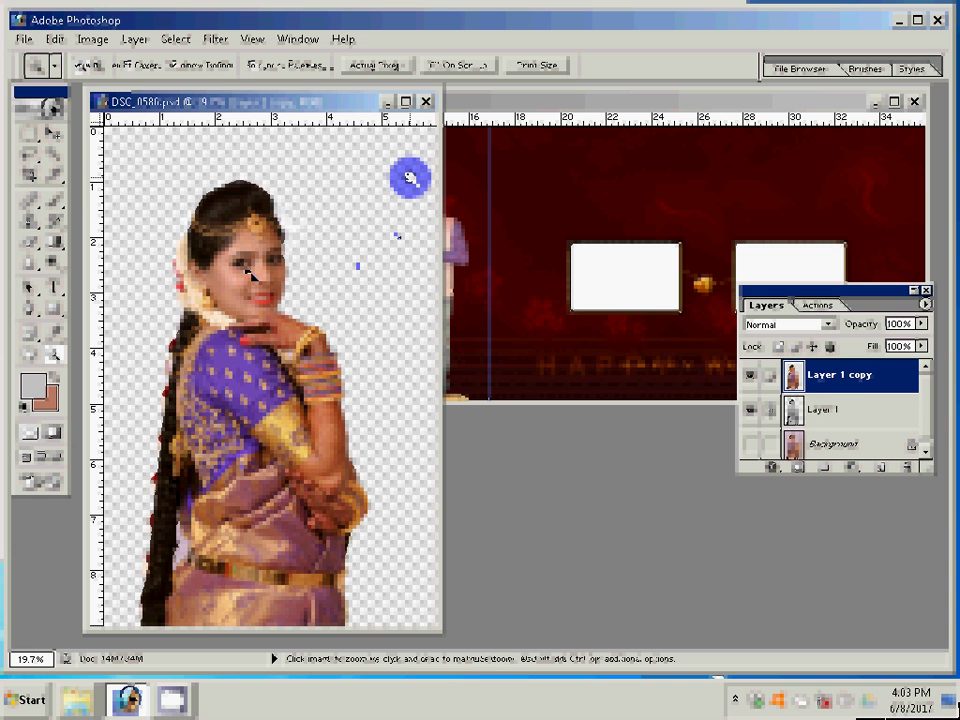
{"action": "left_click_drag", "start_coordinate": [253, 277], "coordinate": [537, 155]}
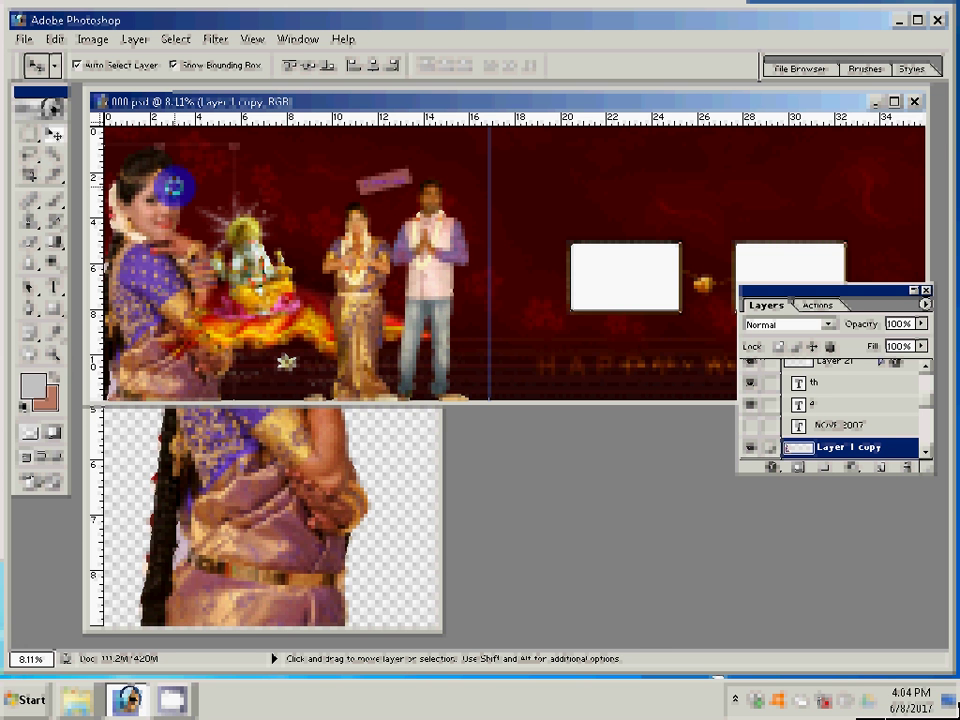
Zoom in on the bride cut-out, clean its edges with the Background Eraser, and marquee her lower body.
{"action": "key", "text": "ctrl+plus"}
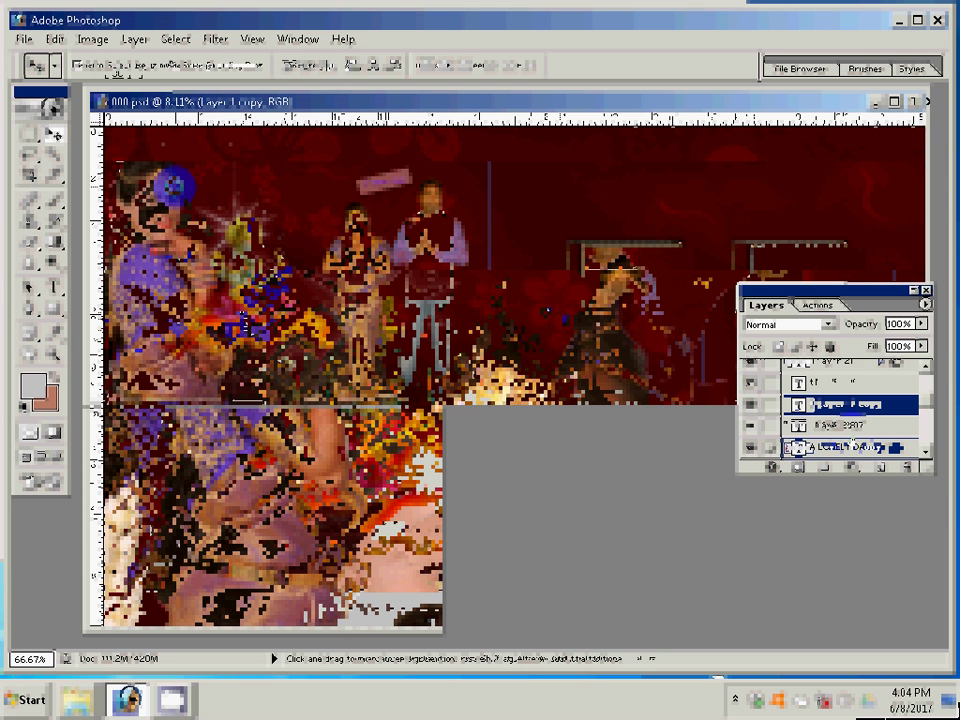
{"action": "key", "text": "e"}
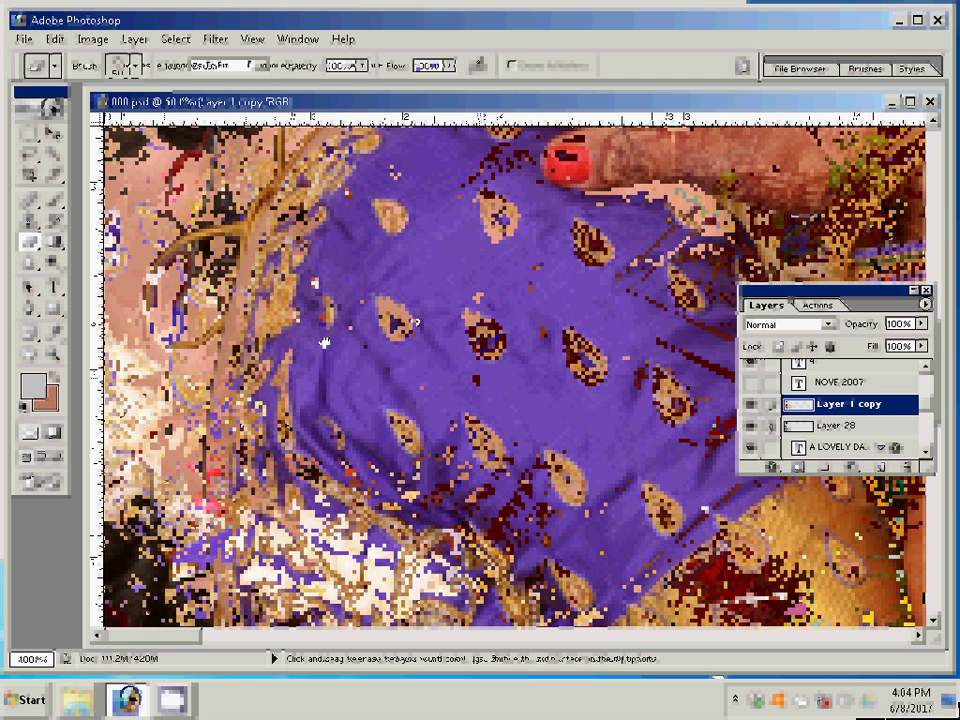
{"action": "key", "text": "z"}
{"action": "left_click", "coordinate": [403, 72]}
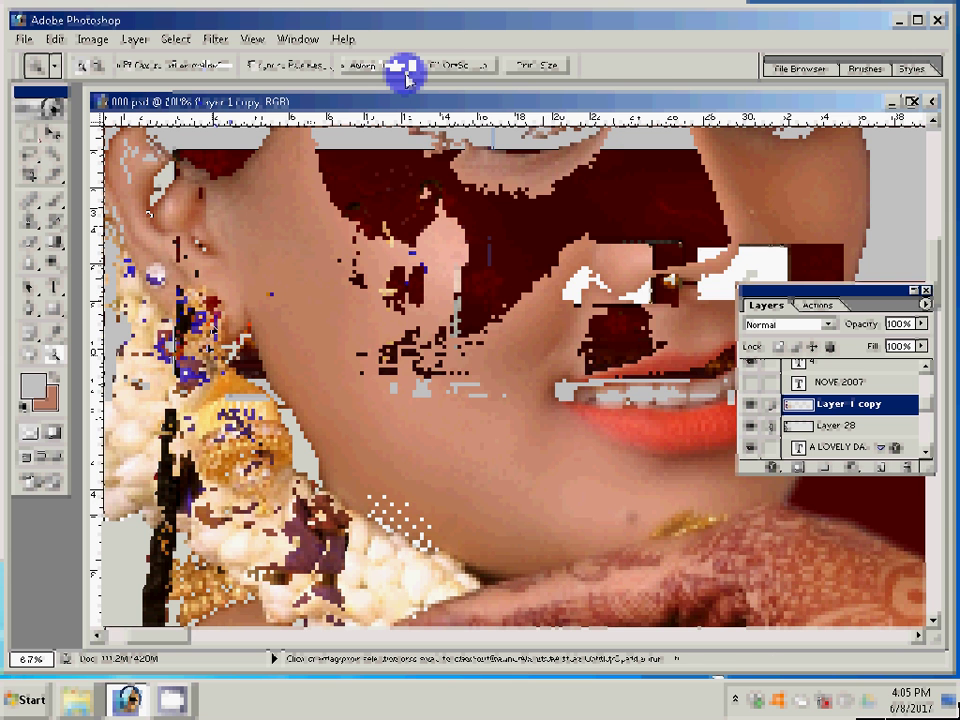
{"action": "key", "text": "m"}
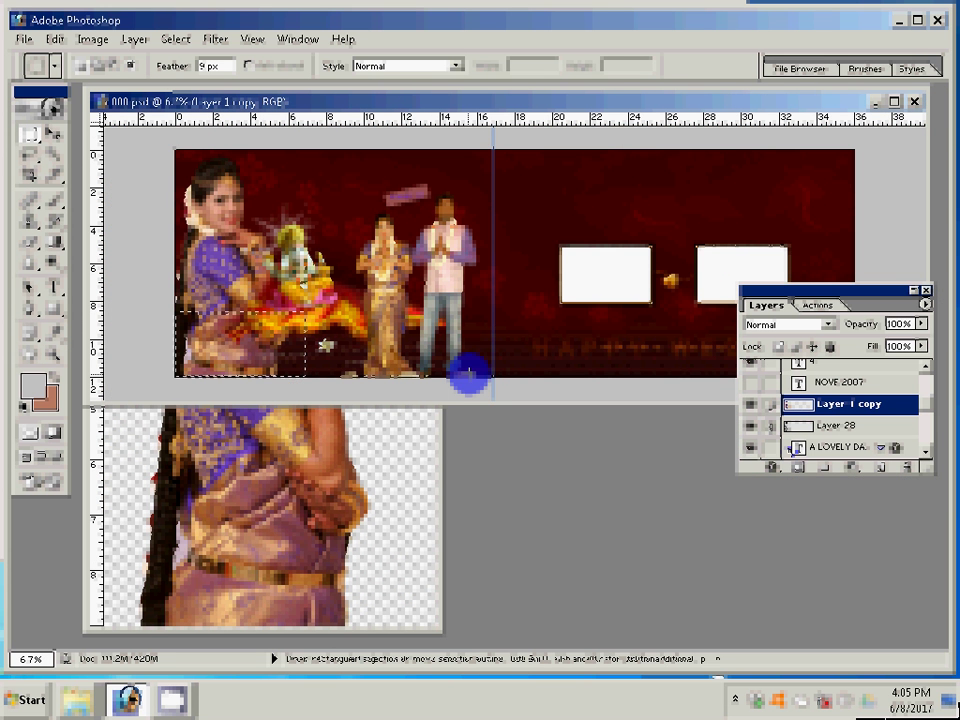
Clear the lower-left selection, switch between Layer 1 copy and Layer 28, duplicate the layer, and zoom out.
{"action": "left_click", "coordinate": [830, 425]}
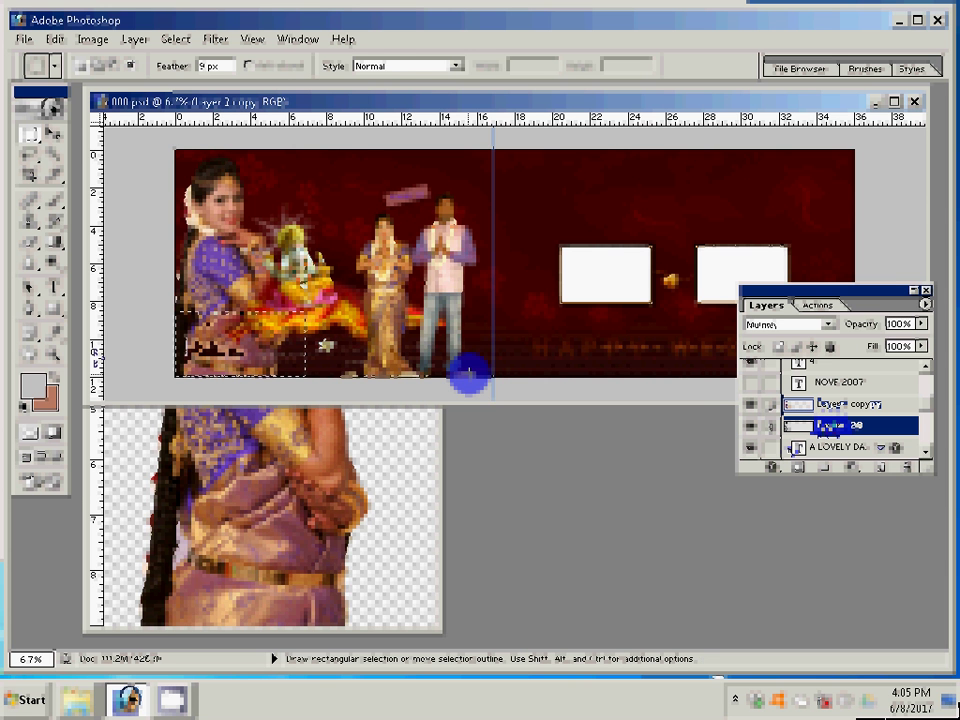
{"action": "left_click", "coordinate": [468, 373]}
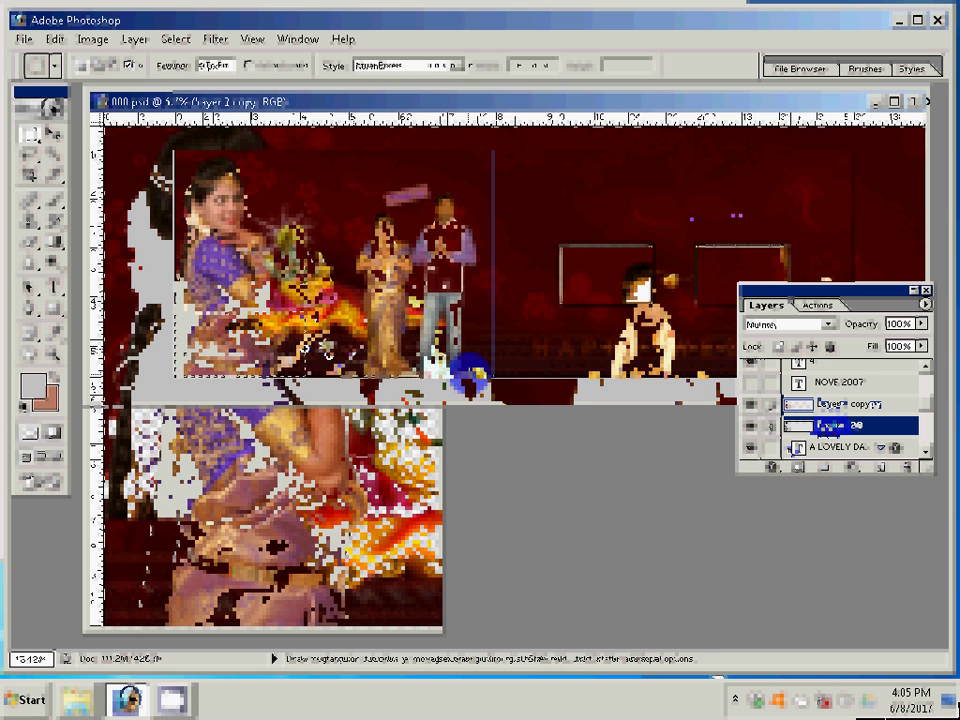
{"action": "left_click", "coordinate": [833, 404]}
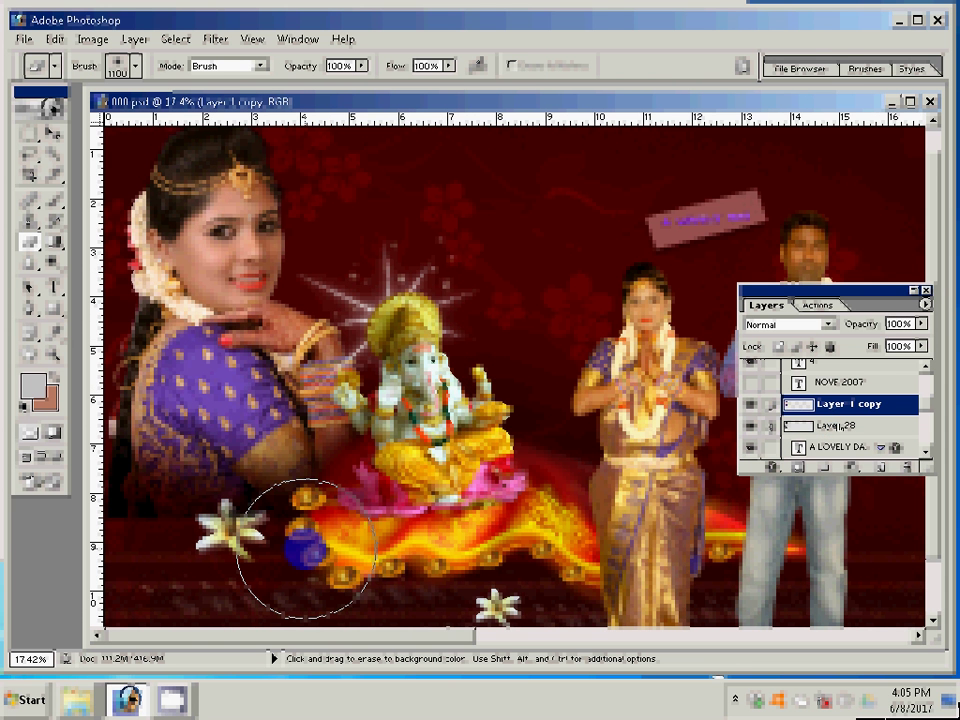
{"action": "left_click", "coordinate": [838, 425]}
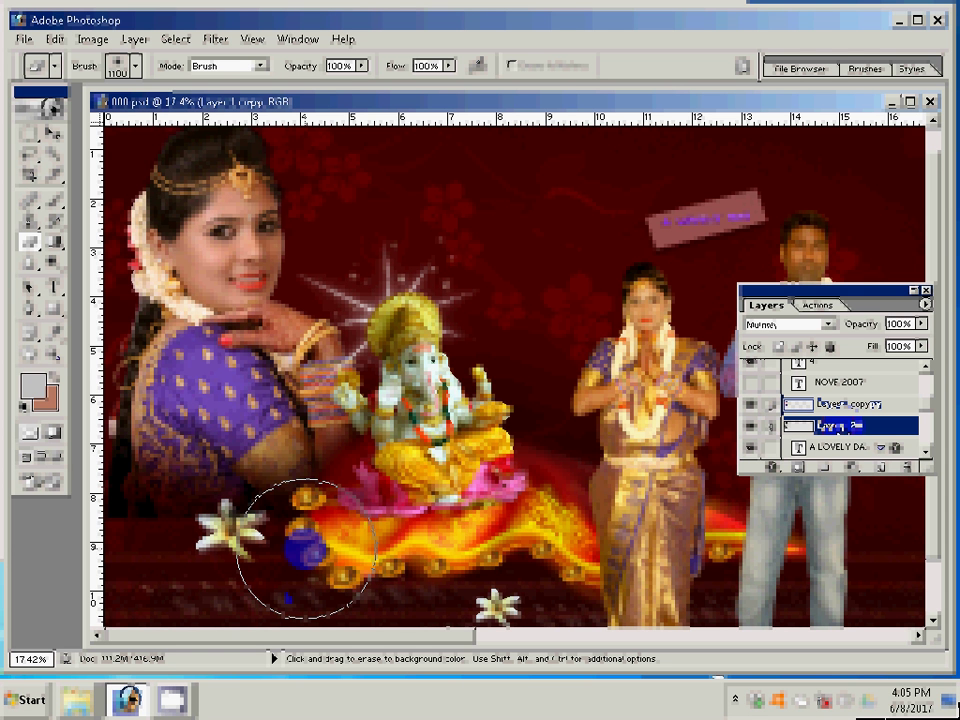
{"action": "key", "text": "shift+e"}
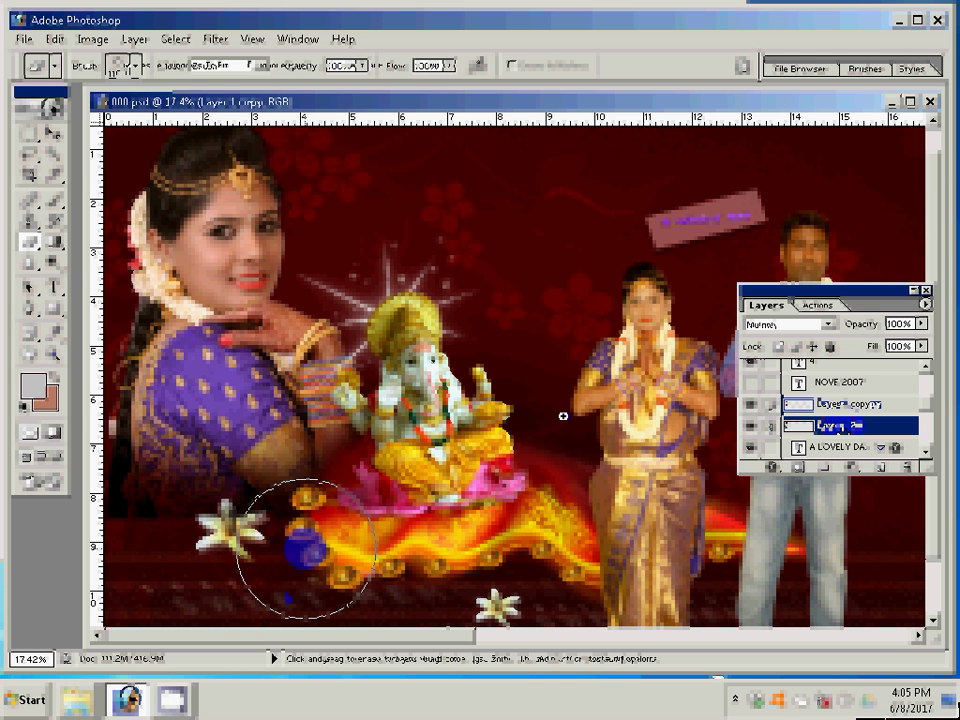
{"action": "key", "text": "ctrl+minus"}
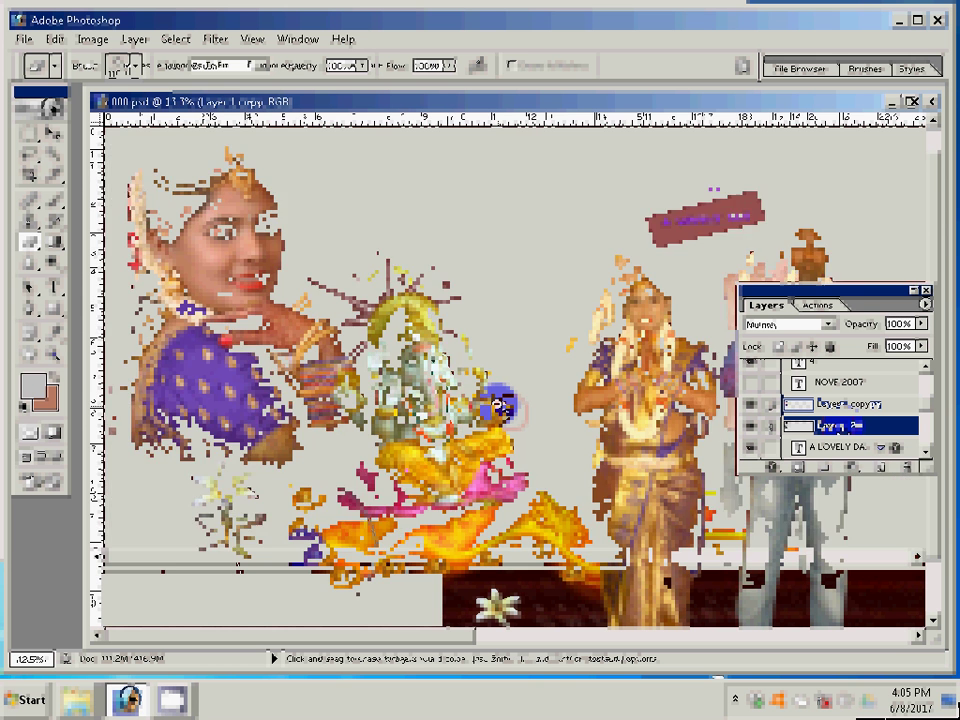
{"action": "key", "text": "ctrl+j"}
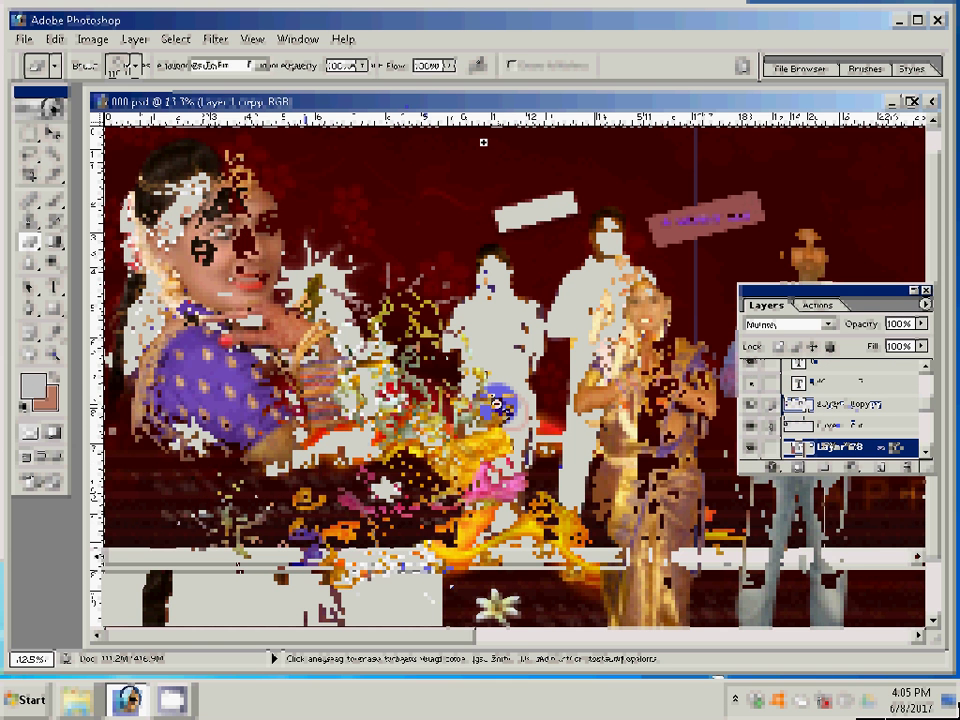
{"action": "key", "text": "z"}
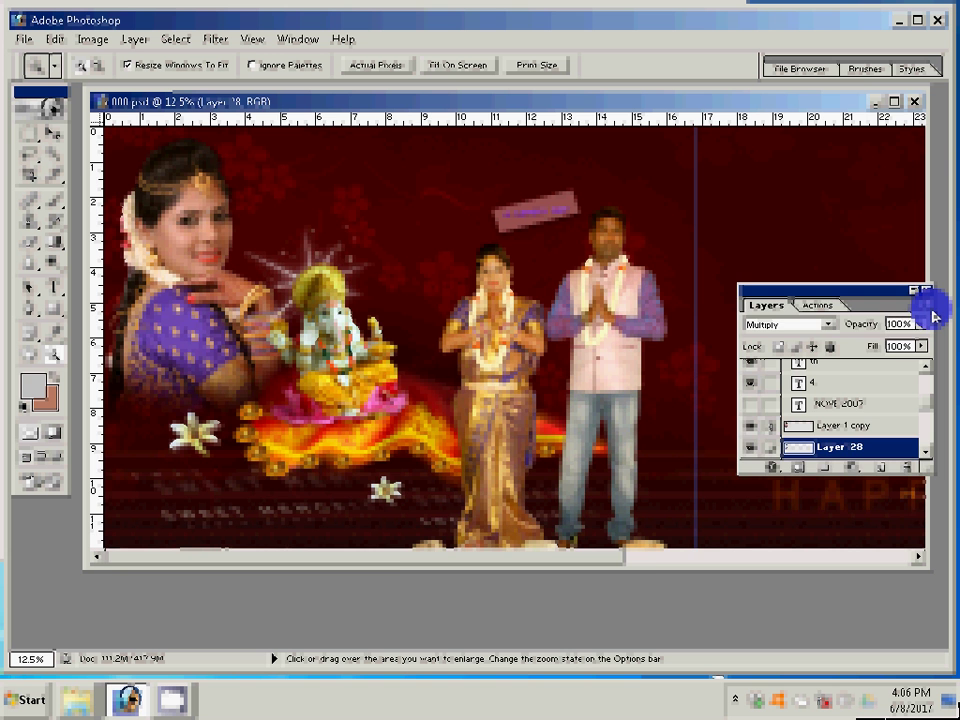
Zoom out on the spread and open DSC_0463 from the Almost finalised folder.
{"action": "key", "text": "ctrl+minus"}
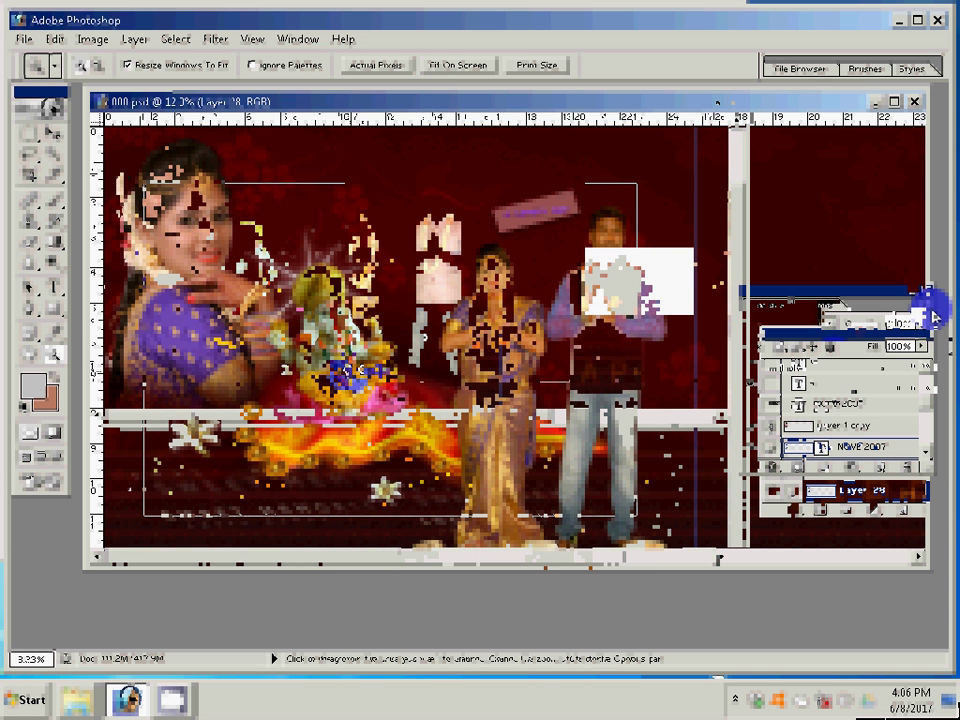
{"action": "left_click", "coordinate": [372, 448]}
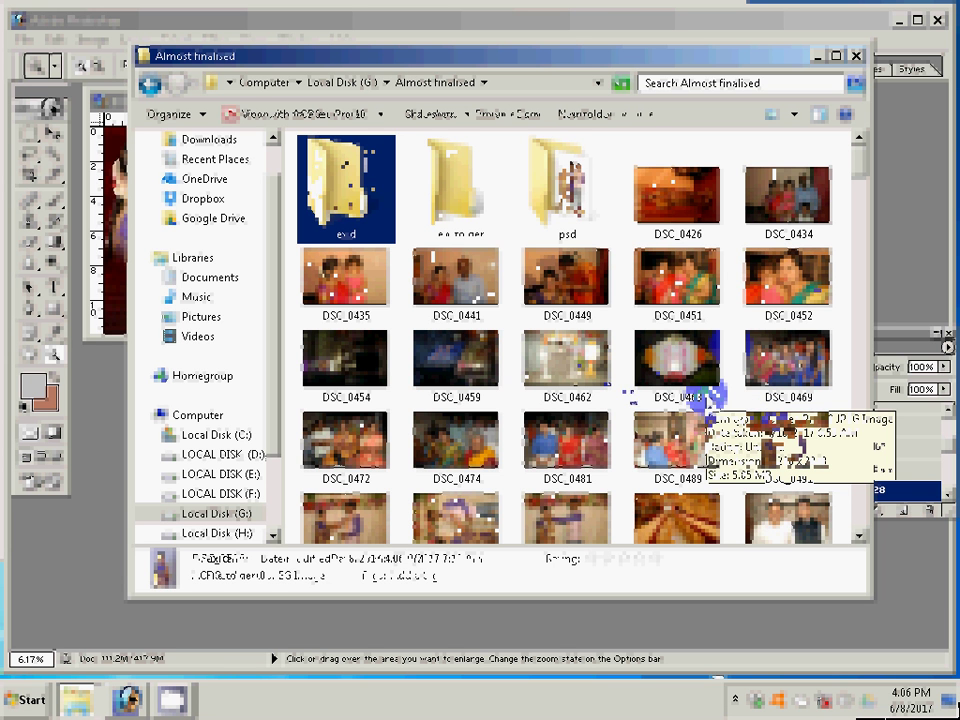
{"action": "left_click", "coordinate": [712, 396]}
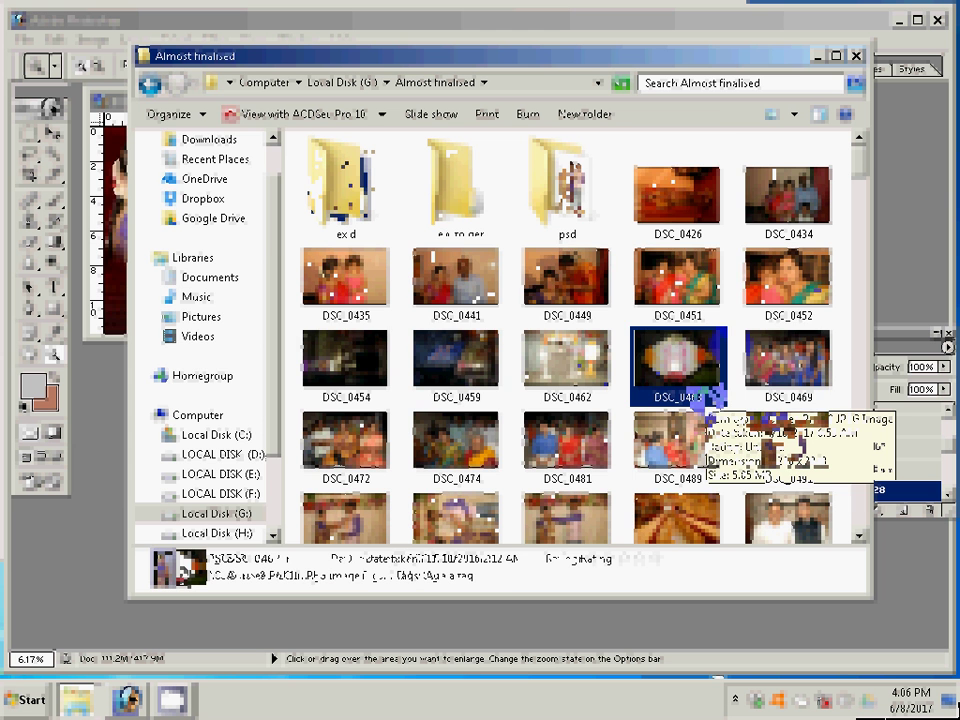
{"action": "double_click", "coordinate": [712, 396]}
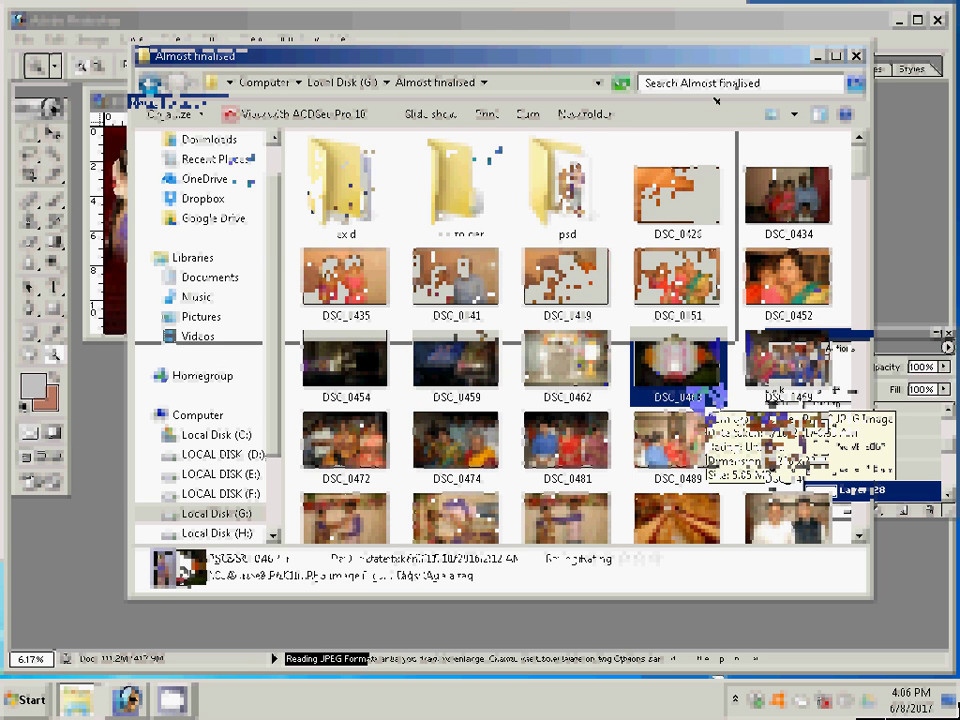
{"action": "left_click", "coordinate": [93, 38]}
{"action": "mouse_move", "coordinate": [118, 210]}
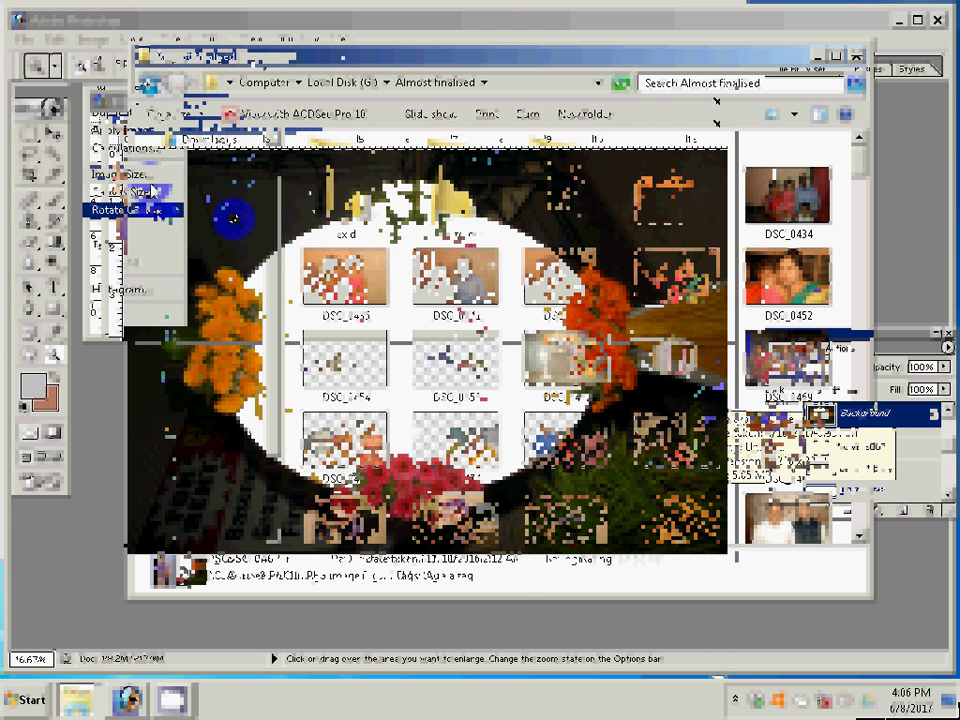
Rotate the DSC_0463 canvas 90° into portrait, show the Actions list, apply Levels, and zoom out.
{"action": "left_click", "coordinate": [225, 222]}
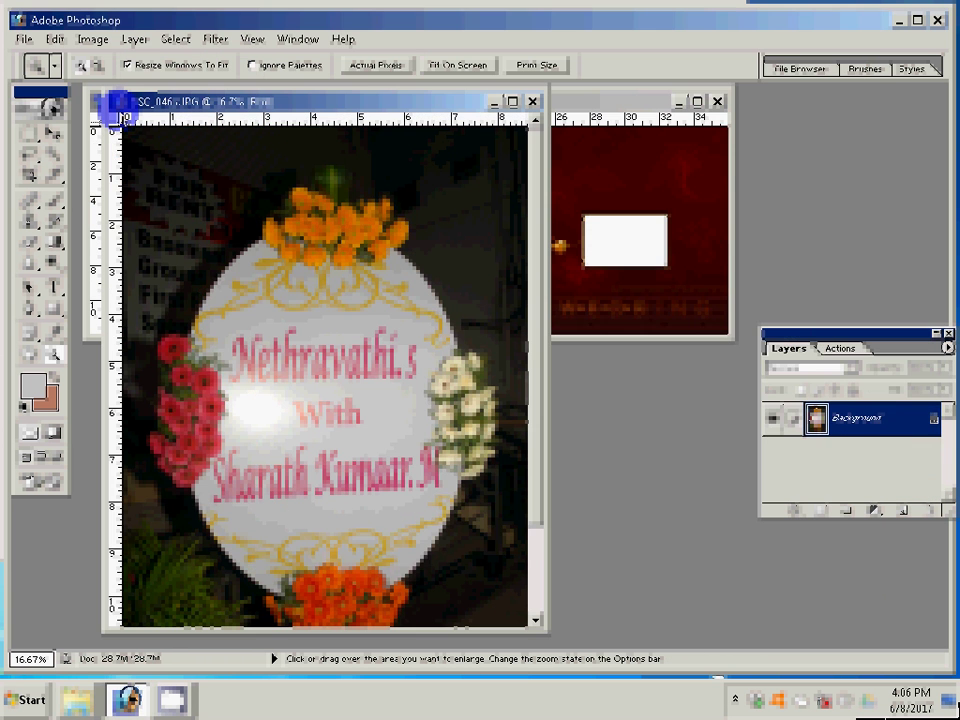
{"action": "left_click", "coordinate": [840, 348]}
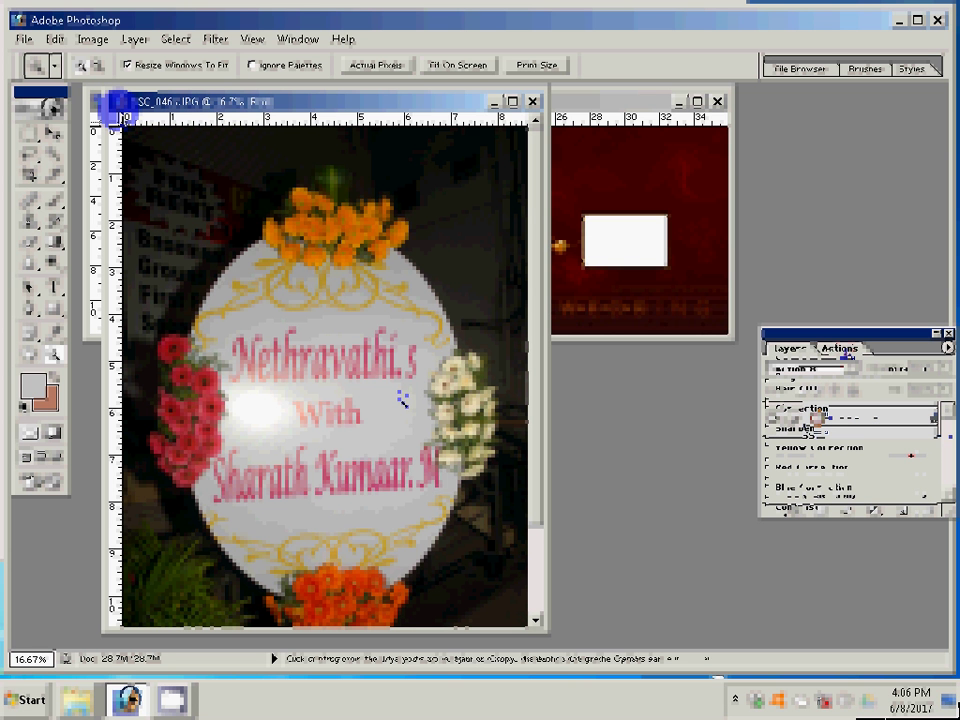
{"action": "key", "text": "ctrl+l"}
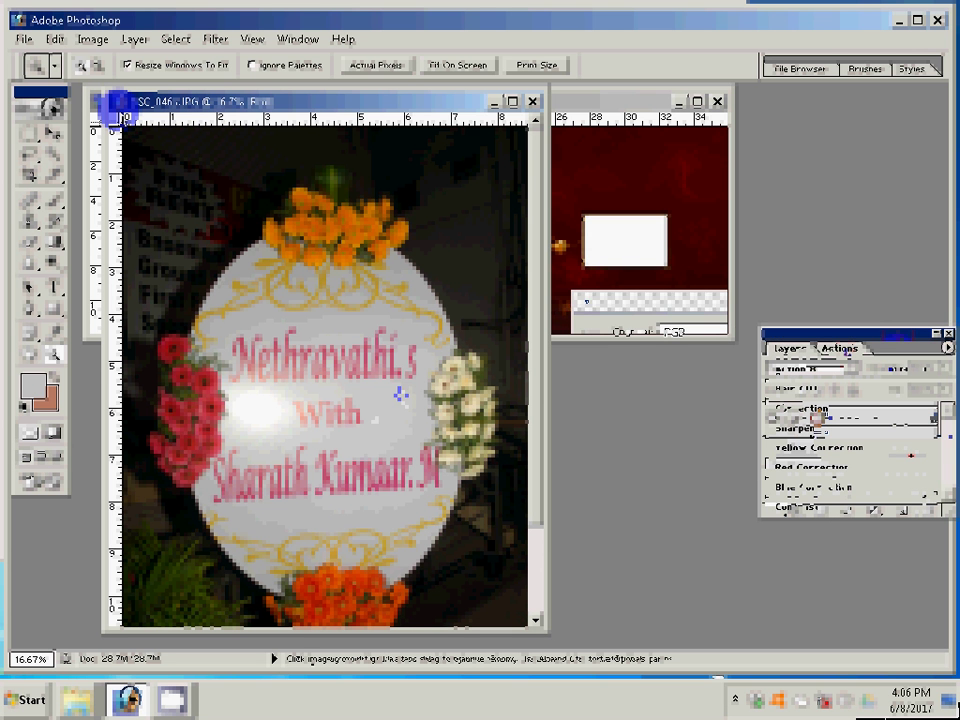
{"action": "left_click", "coordinate": [280, 380], "text": "alt"}
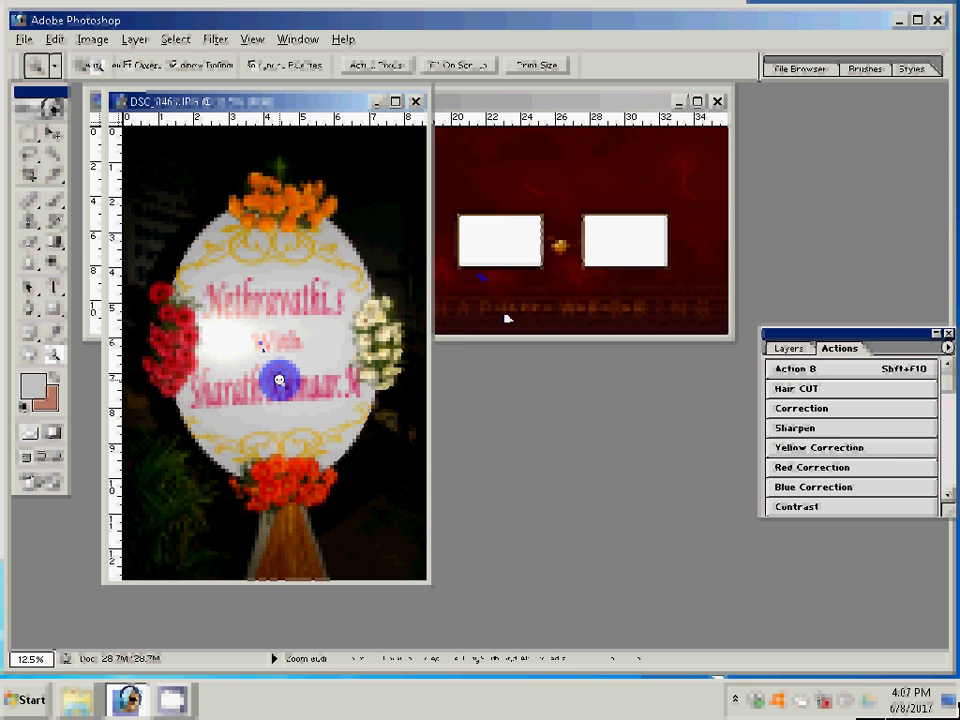
Rotate the left white box 90°, move it further left, and commit the transform.
{"action": "left_click", "coordinate": [507, 318], "text": "alt"}
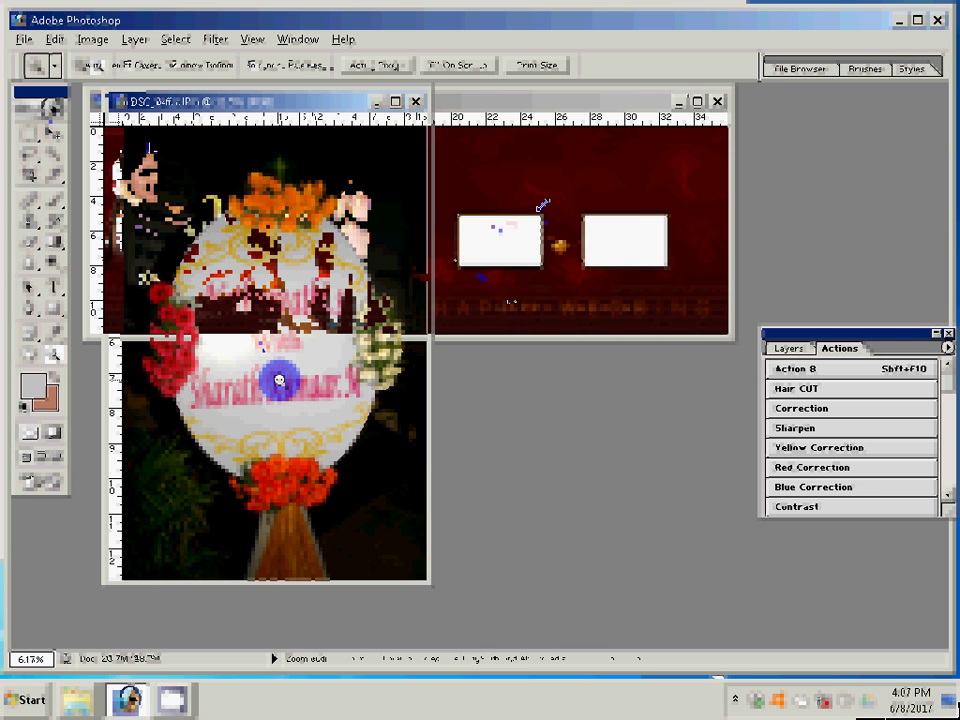
{"action": "right_click", "coordinate": [514, 177]}
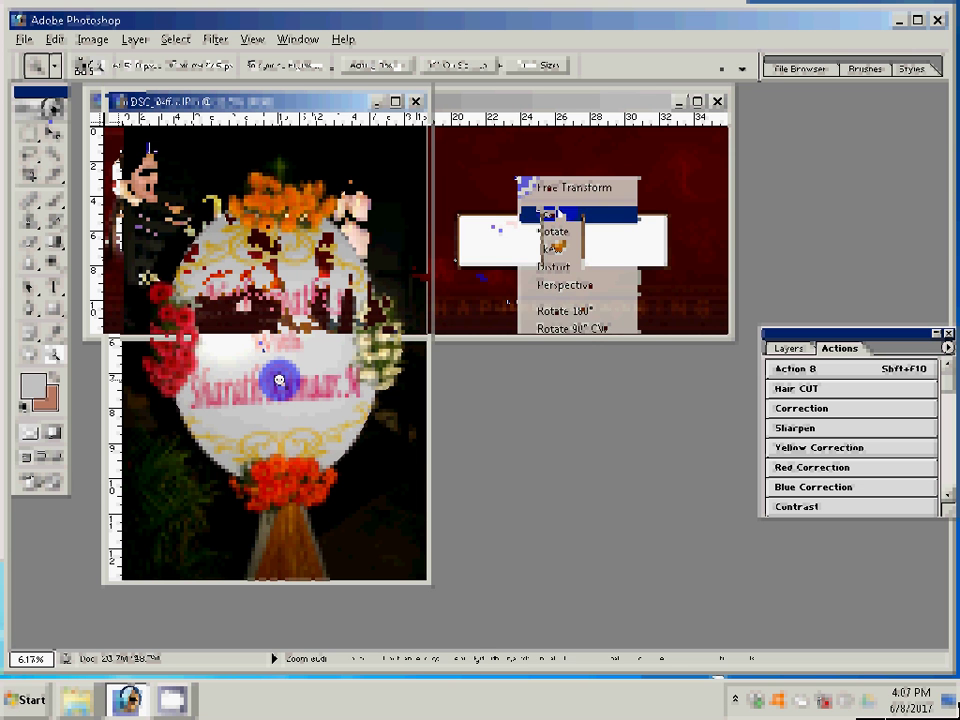
{"action": "left_click", "coordinate": [566, 327]}
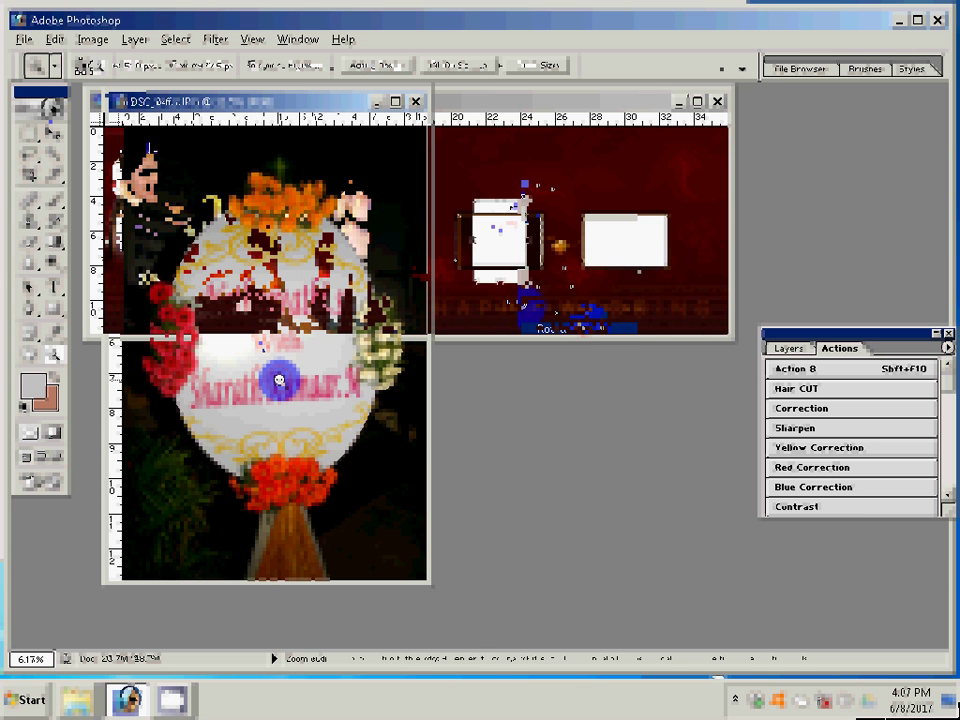
{"action": "left_click_drag", "start_coordinate": [506, 237], "coordinate": [463, 237]}
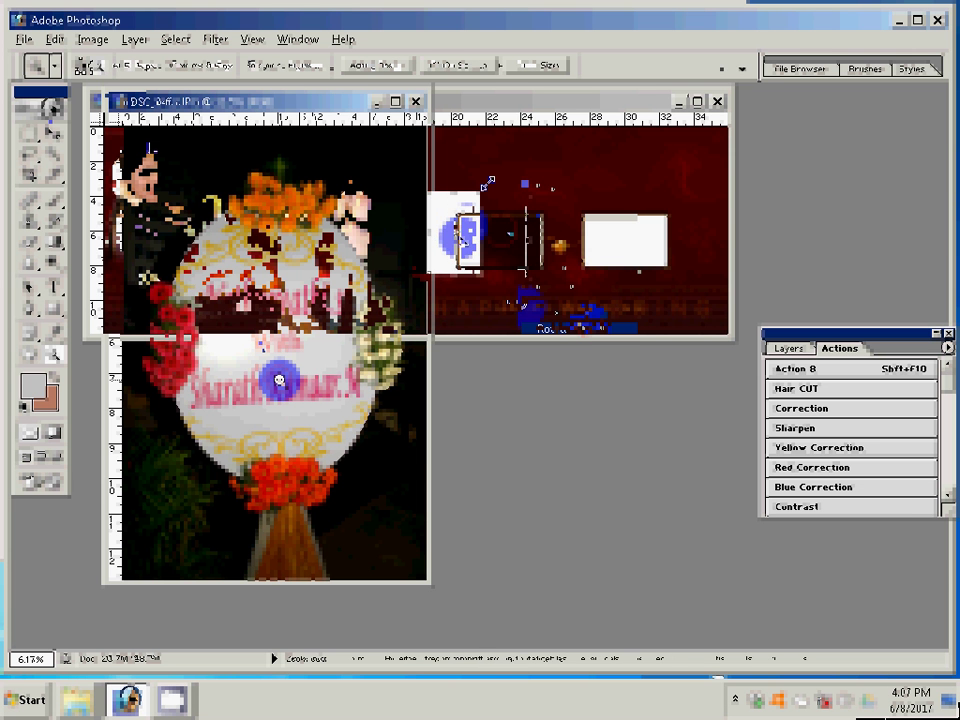
{"action": "key", "text": "ctrl+t"}
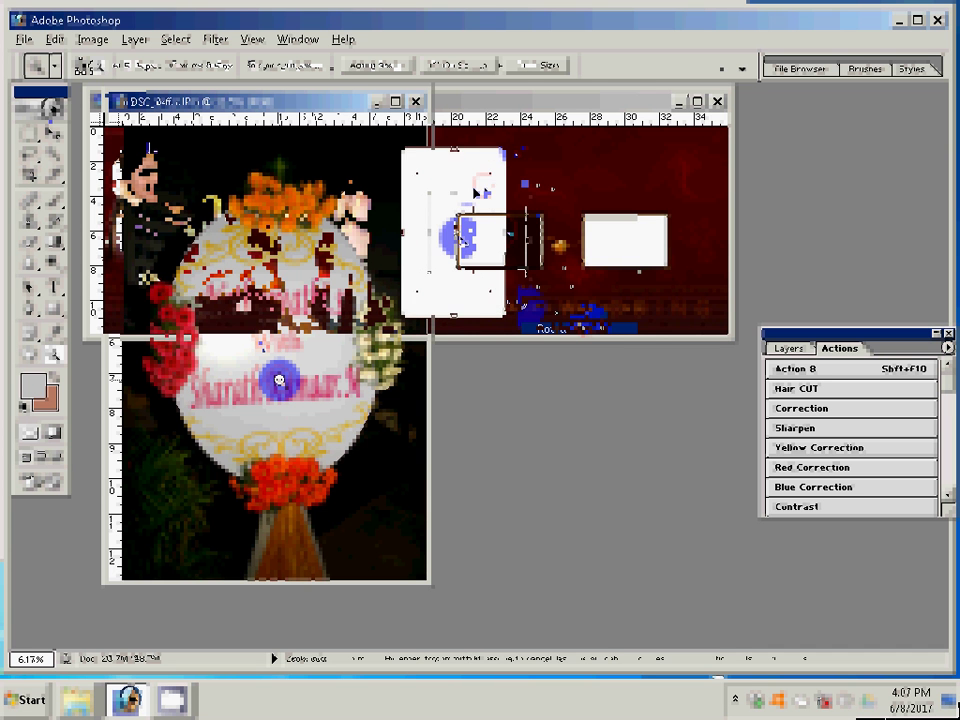
{"action": "key", "text": "Return"}
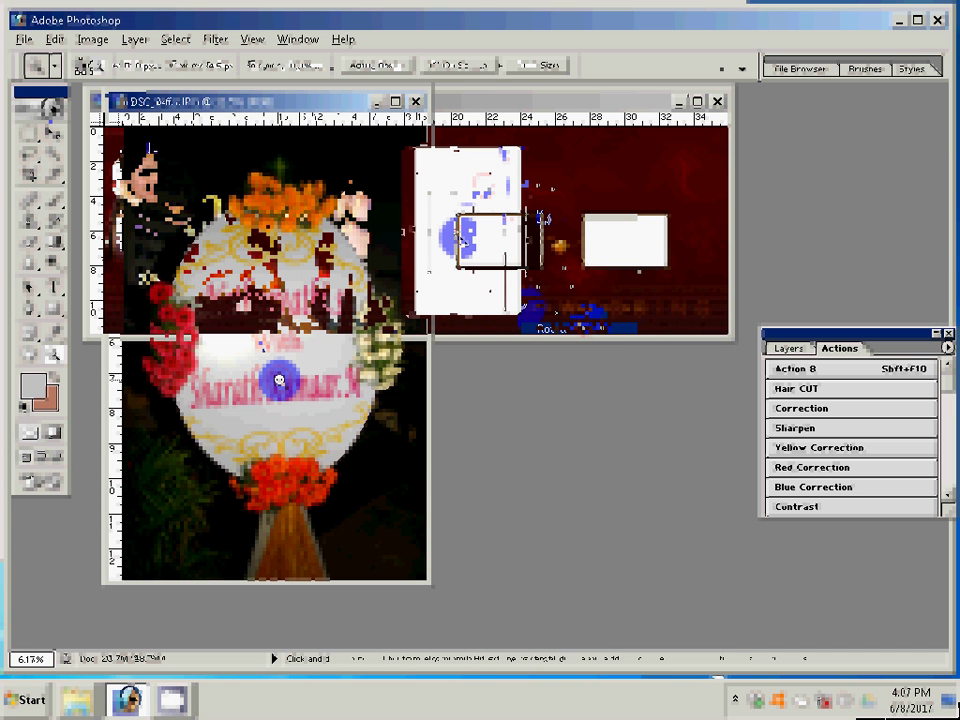
Rotate the white frame 90°, nudge it left, duplicate its layer, and commit the small frame's size.
{"action": "left_click", "coordinate": [460, 238]}
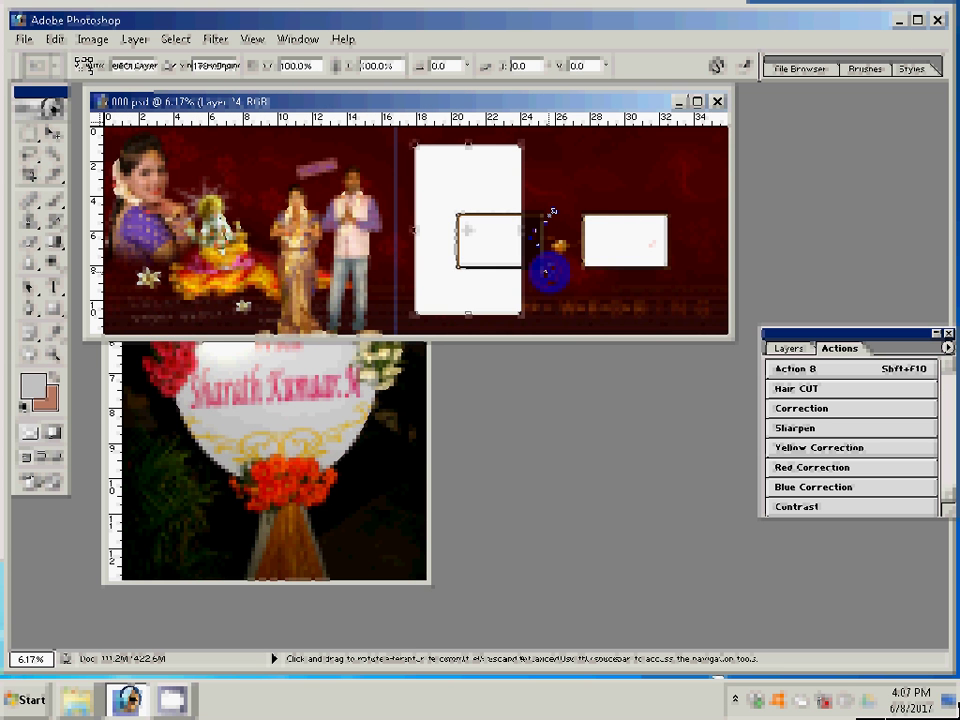
{"action": "right_click", "coordinate": [552, 181]}
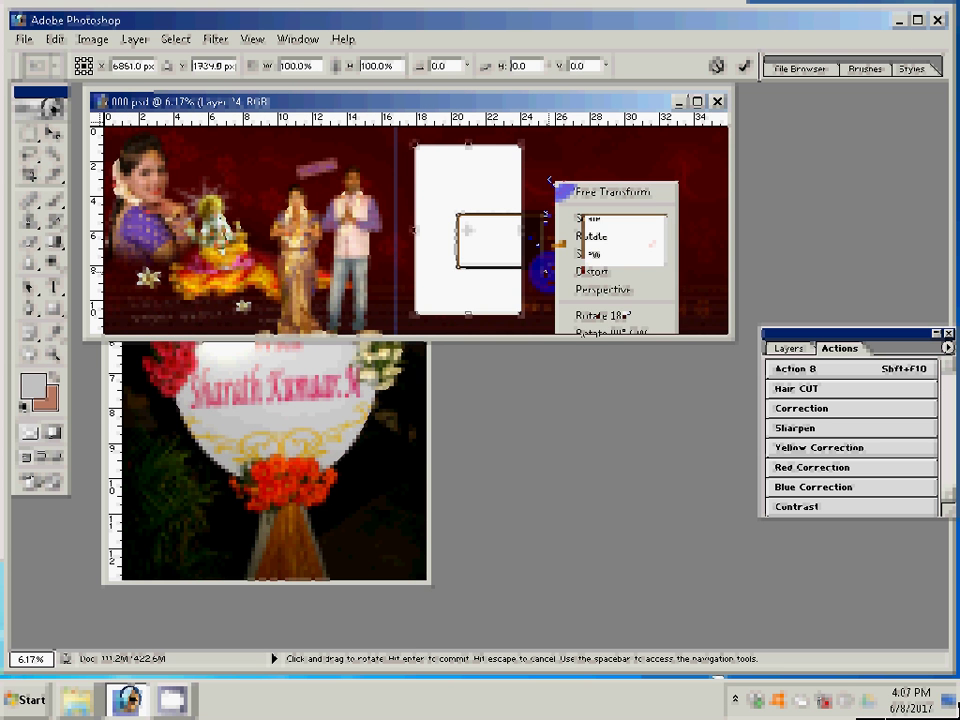
{"action": "left_click", "coordinate": [625, 332]}
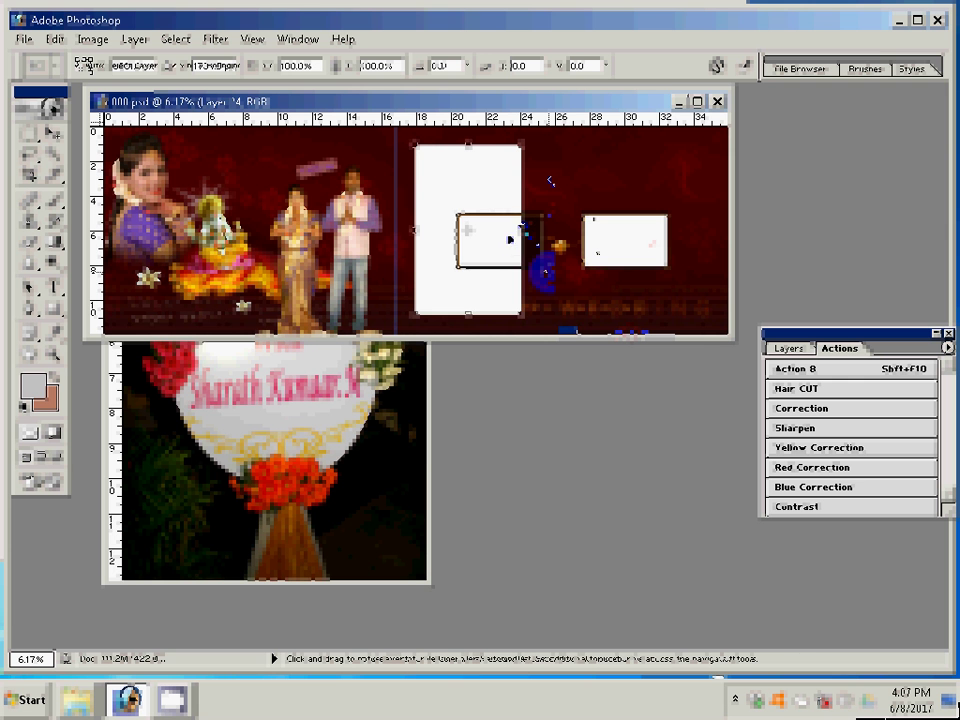
{"action": "mouse_move", "coordinate": [486, 242]}
{"action": "left_mouse_down"}
{"action": "mouse_move", "coordinate": [467, 249]}
{"action": "mouse_move", "coordinate": [486, 242]}
{"action": "left_mouse_up"}
{"action": "key", "text": "ctrl+j"}
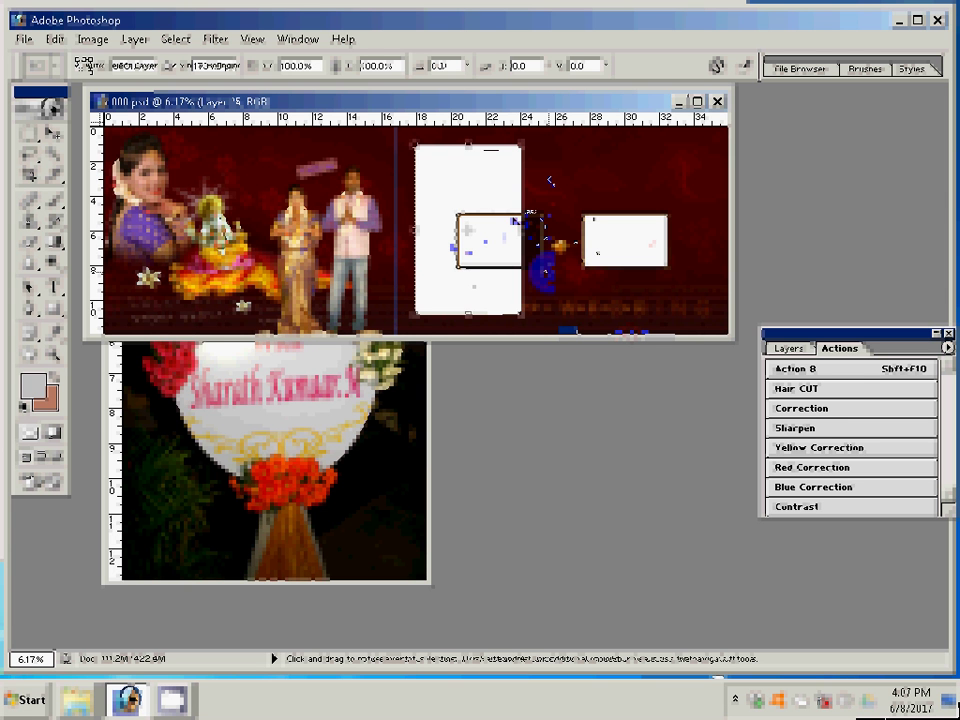
{"action": "left_click", "coordinate": [788, 348]}
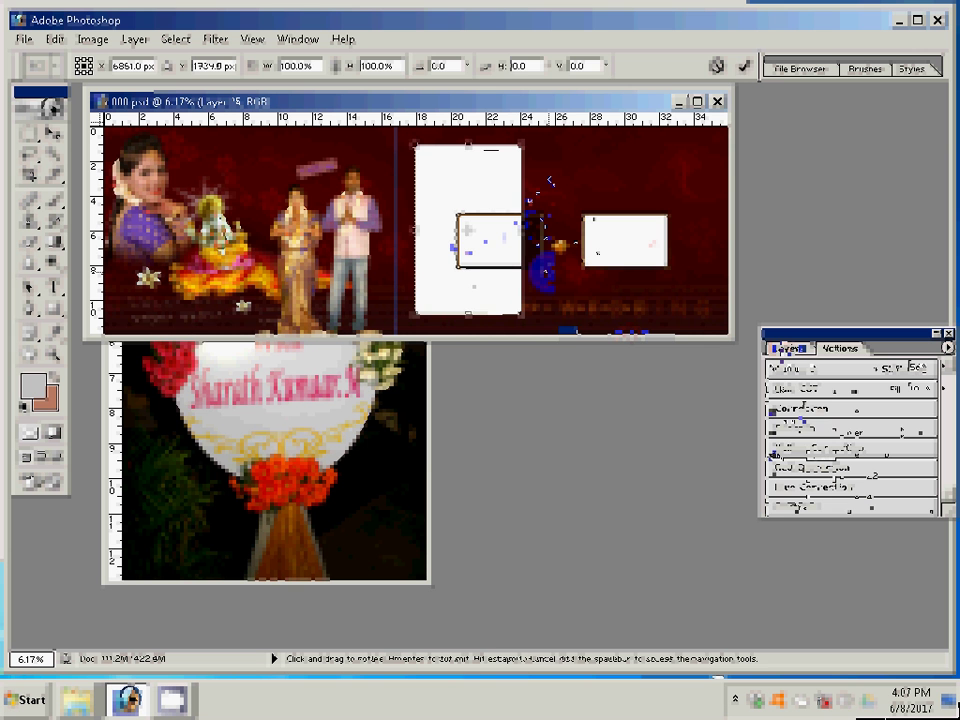
{"action": "key", "text": "Return"}
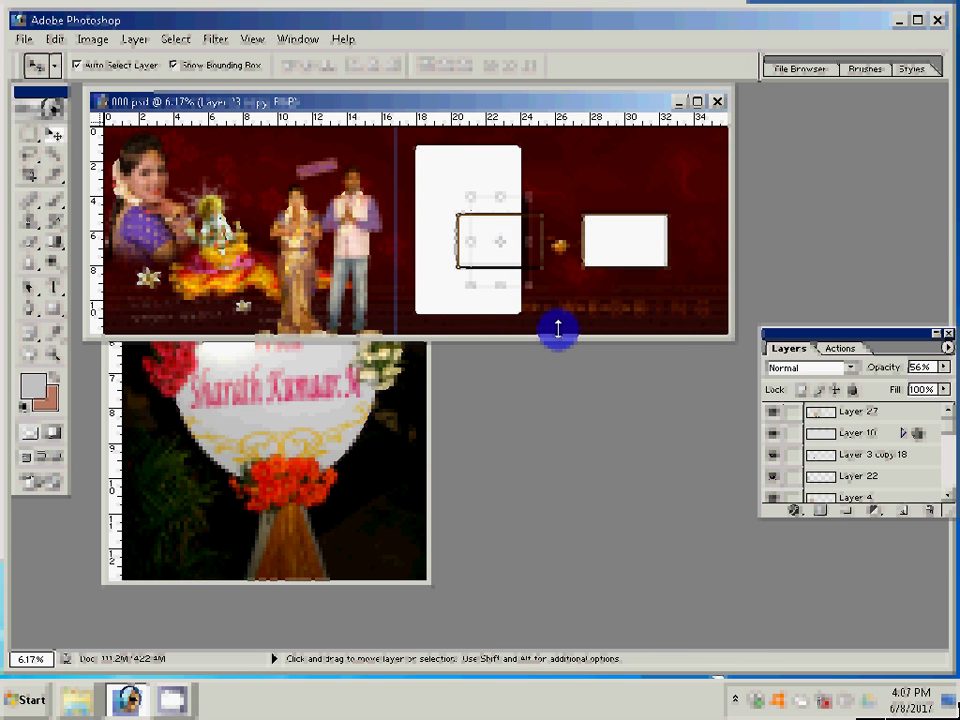
Duplicate Layer 23 and select Layer 15.
{"action": "left_click", "coordinate": [509, 235]}
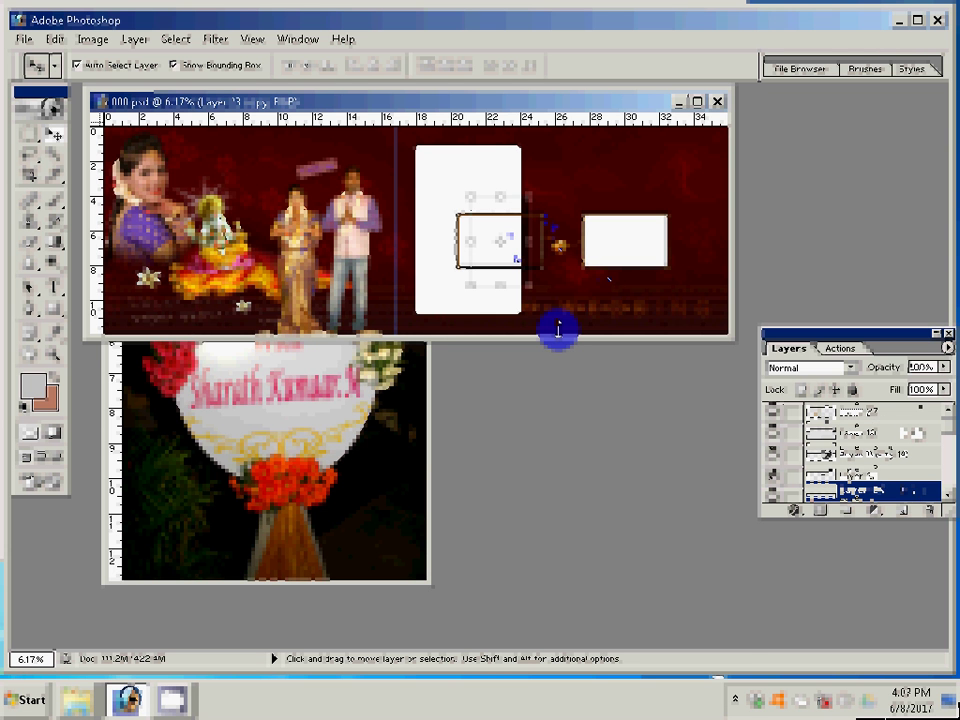
{"action": "left_click", "coordinate": [538, 246], "text": "alt"}
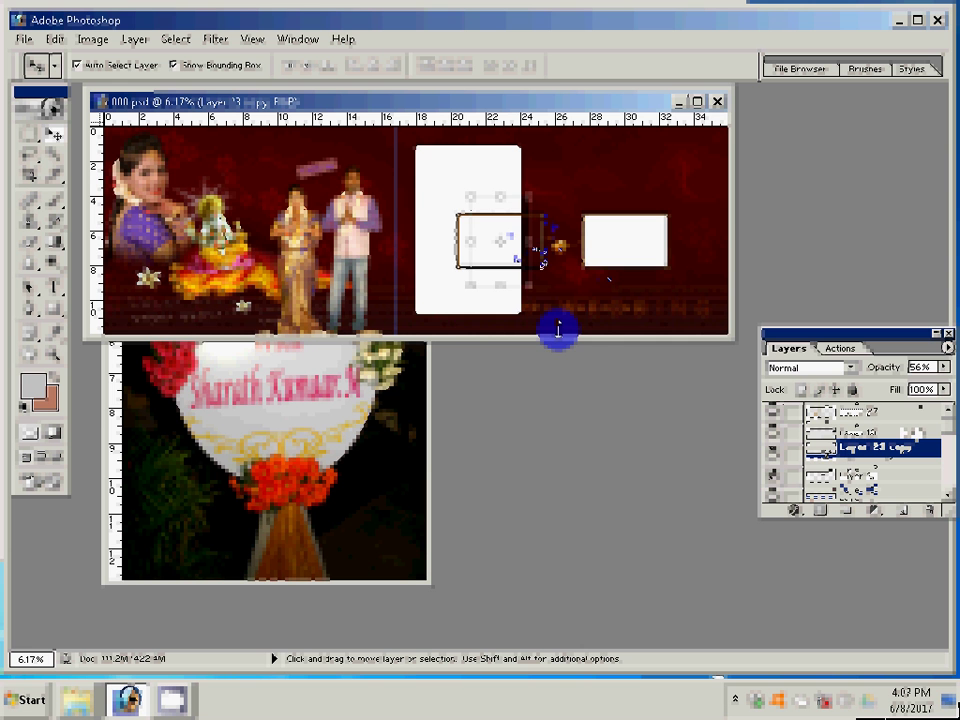
{"action": "left_click", "coordinate": [543, 220]}
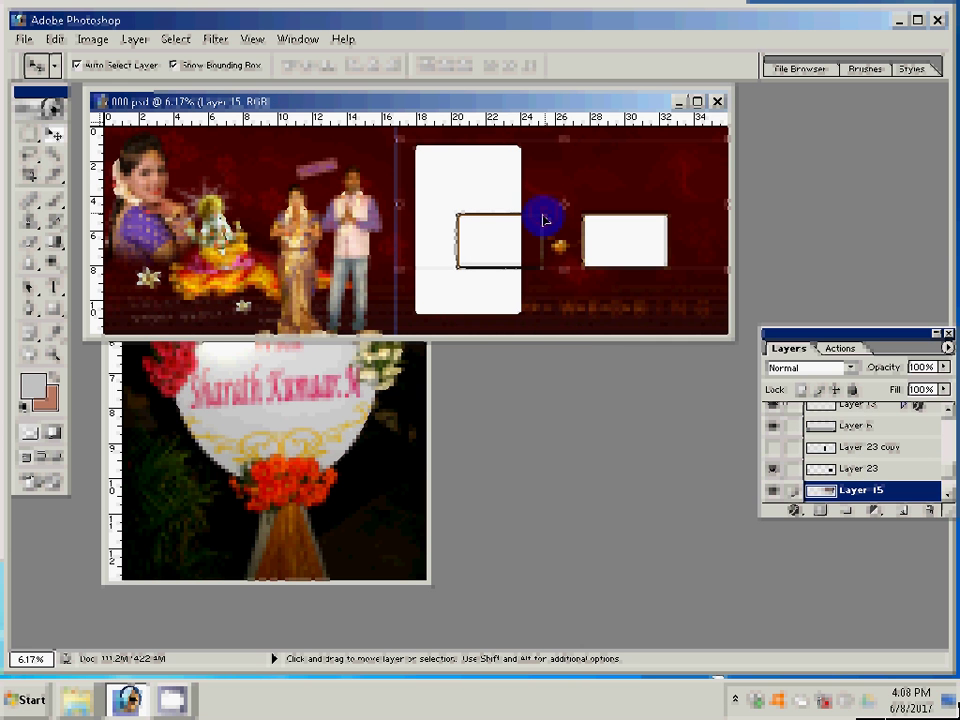
Rotate the Layer 11 corner bracket 180° and place it on the tall frame's left edge.
{"action": "left_click", "coordinate": [461, 228]}
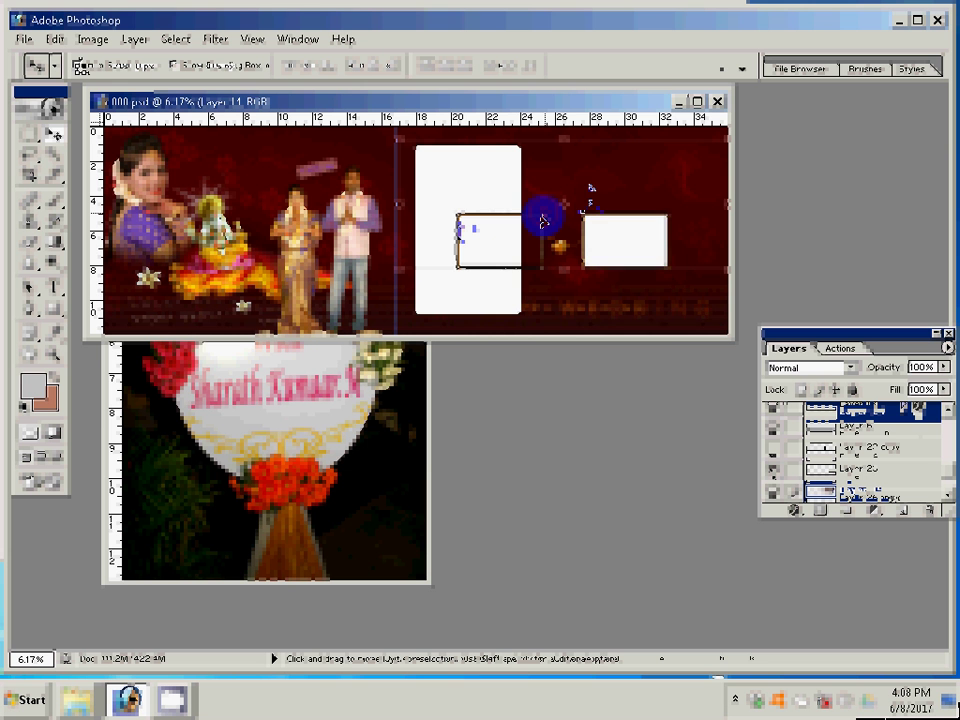
{"action": "right_click", "coordinate": [593, 190]}
{"action": "left_click", "coordinate": [642, 322]}
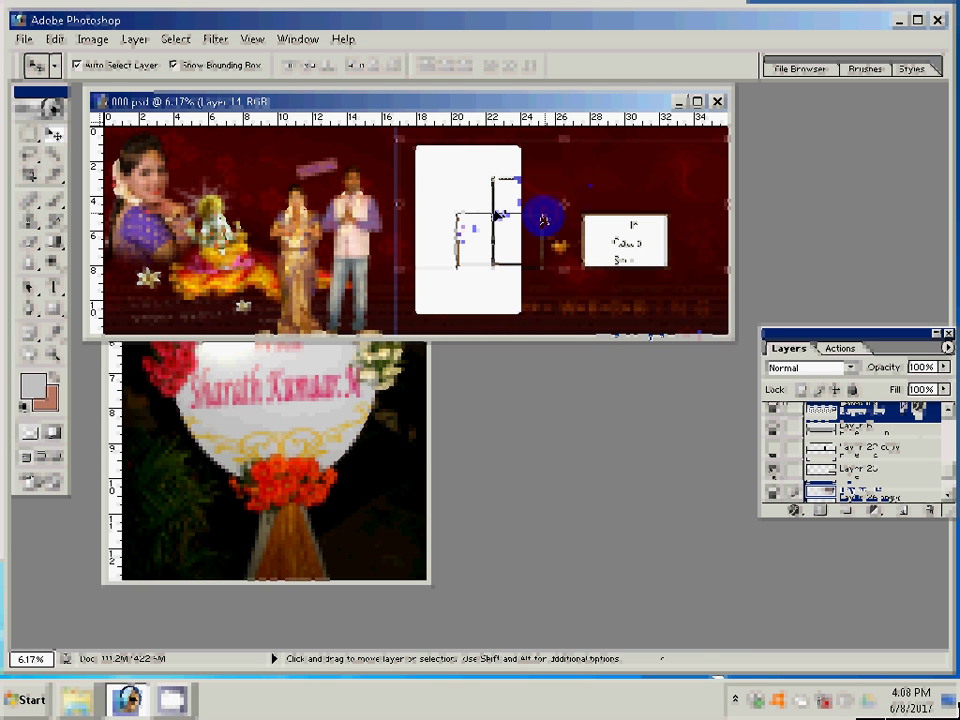
{"action": "left_click_drag", "start_coordinate": [496, 210], "coordinate": [416, 183]}
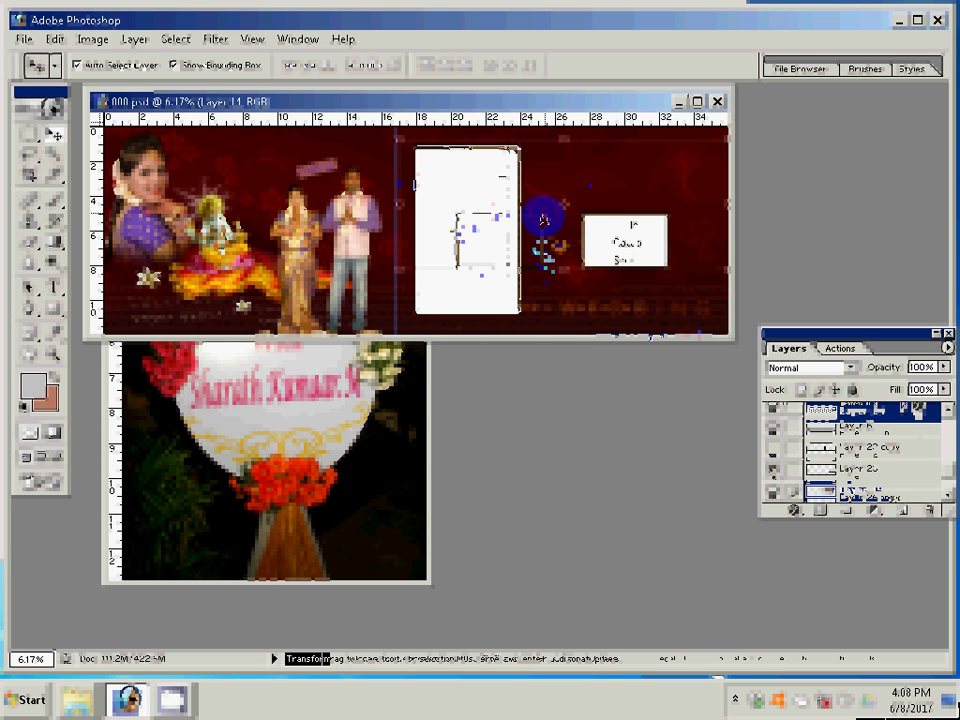
{"action": "left_click", "coordinate": [611, 318]}
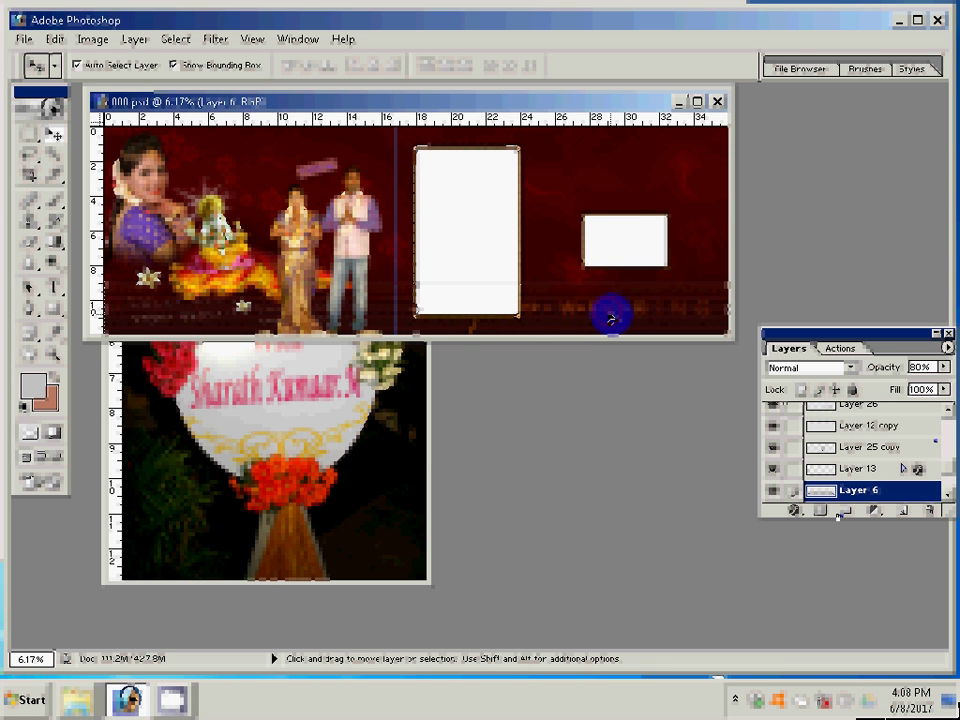
Delete Layer 6, the other unused layers and HAPPY WEDDING, then paste the balloon name-board photo.
{"action": "left_click", "coordinate": [928, 510]}
{"action": "key", "text": "Return"}
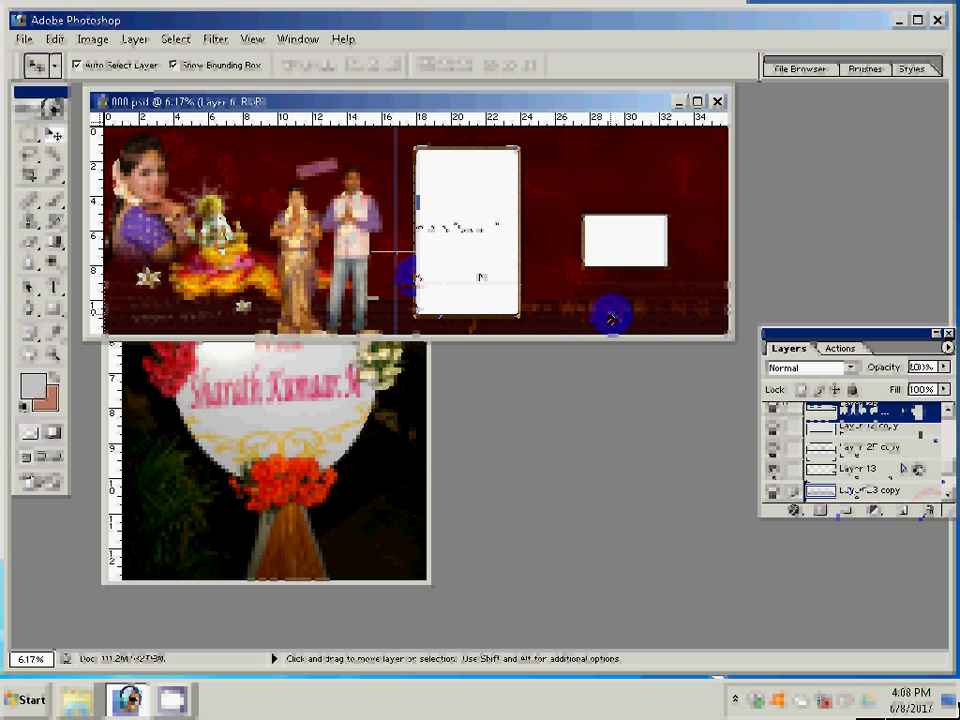
{"action": "key", "text": "Delete"}
{"action": "type", "text": "8"}
{"action": "key", "text": "Return"}
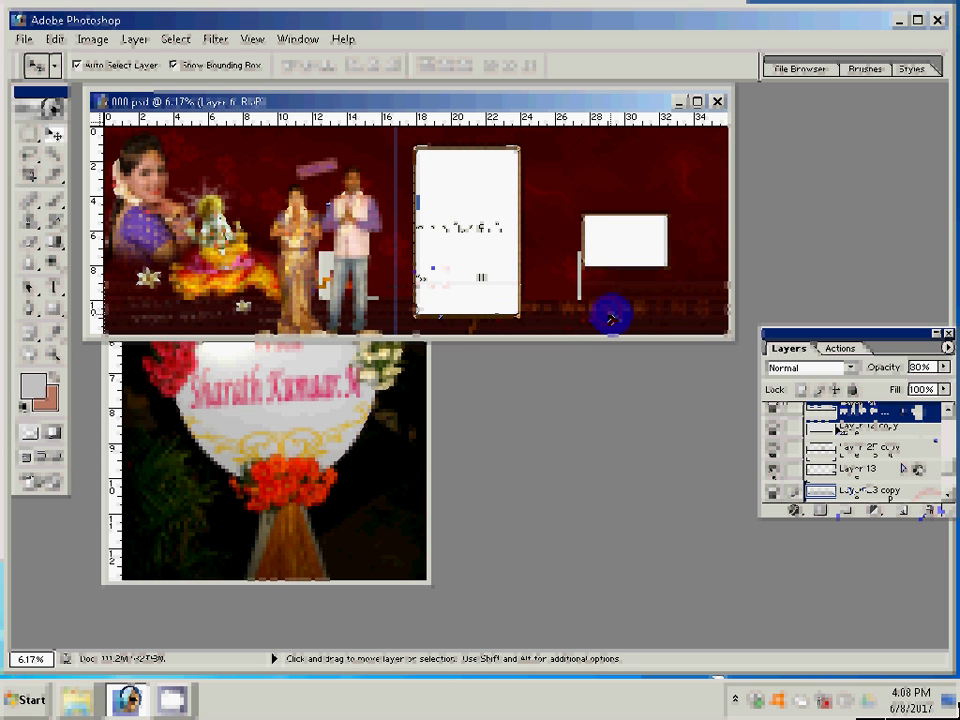
{"action": "left_click", "coordinate": [930, 510]}
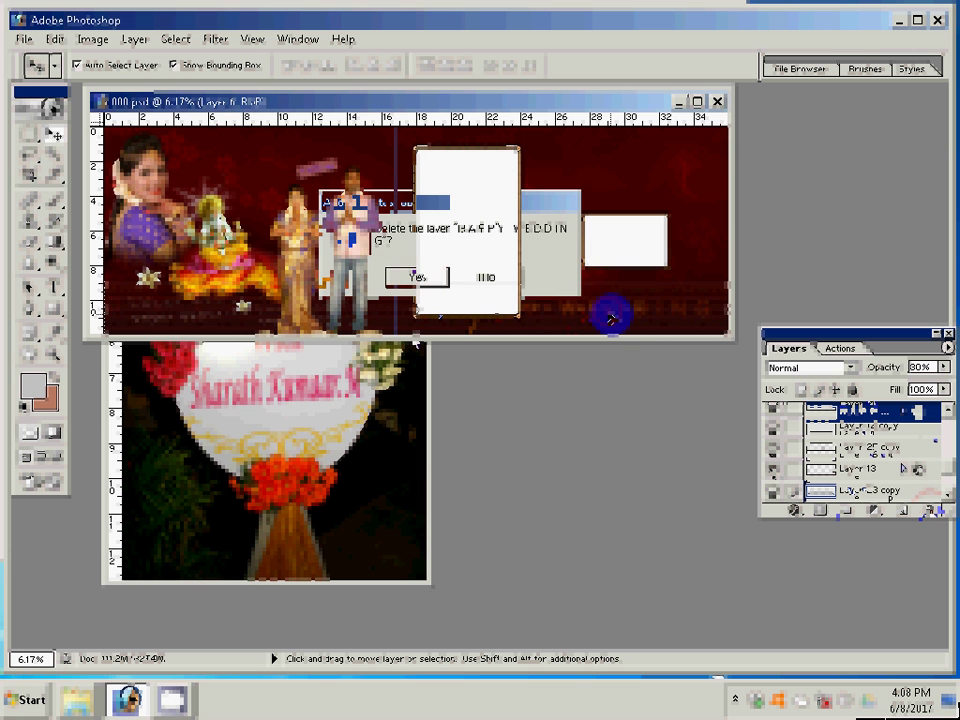
{"action": "left_click", "coordinate": [415, 276]}
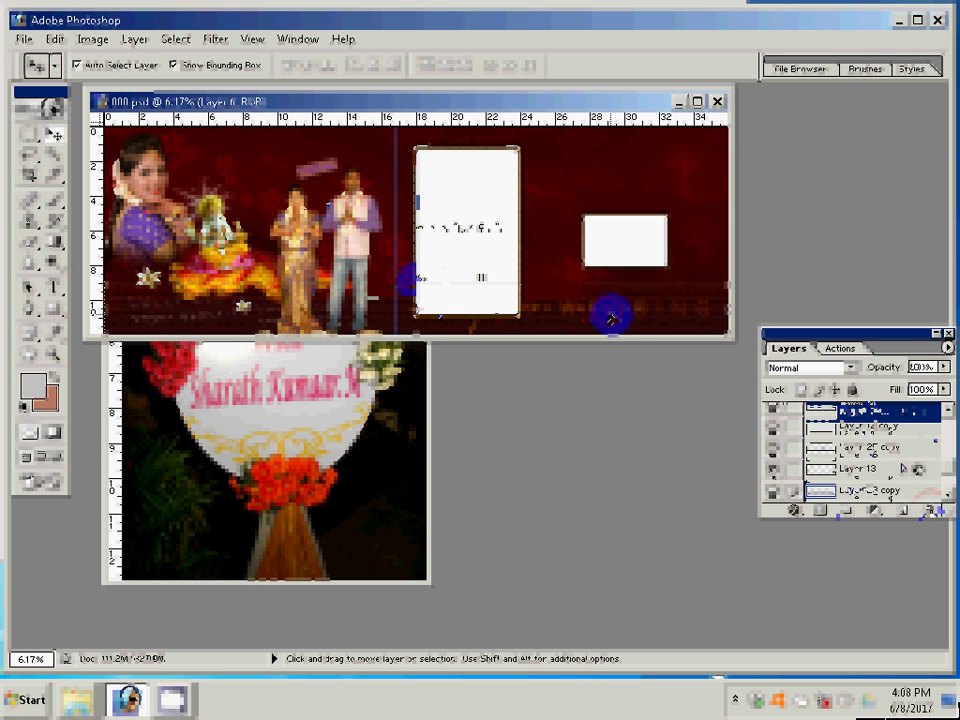
{"action": "key", "text": "ctrl+v"}
{"action": "key", "text": "ctrl+plus"}
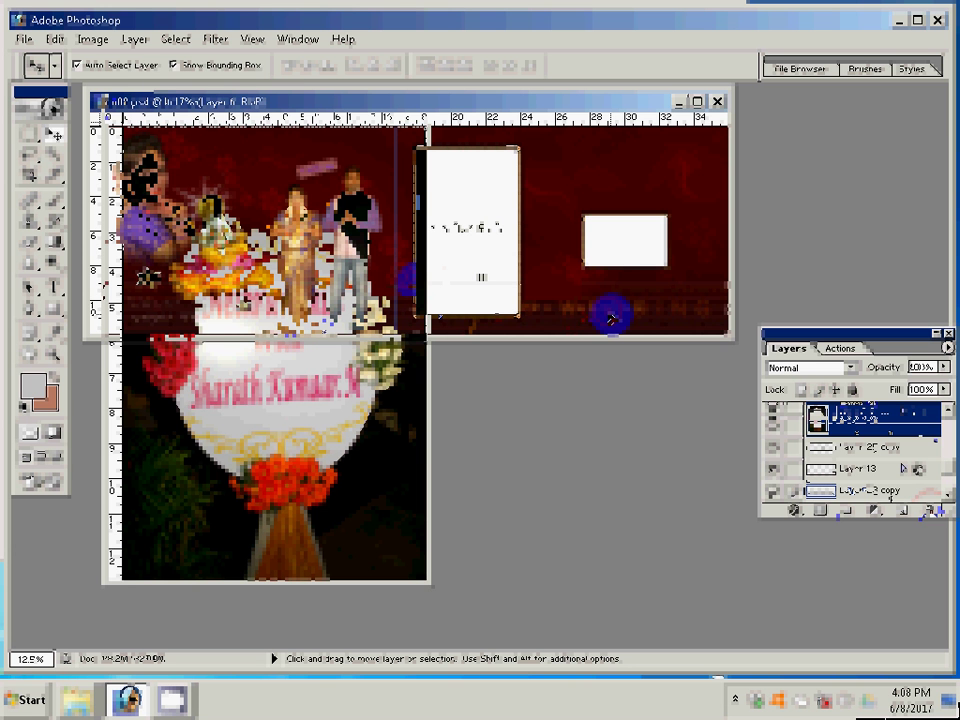
Free Transform the pasted balloon photo, shrinking it to fit inside the tall frame.
{"action": "right_click", "coordinate": [117, 94]}
{"action": "left_click", "coordinate": [55, 39]}
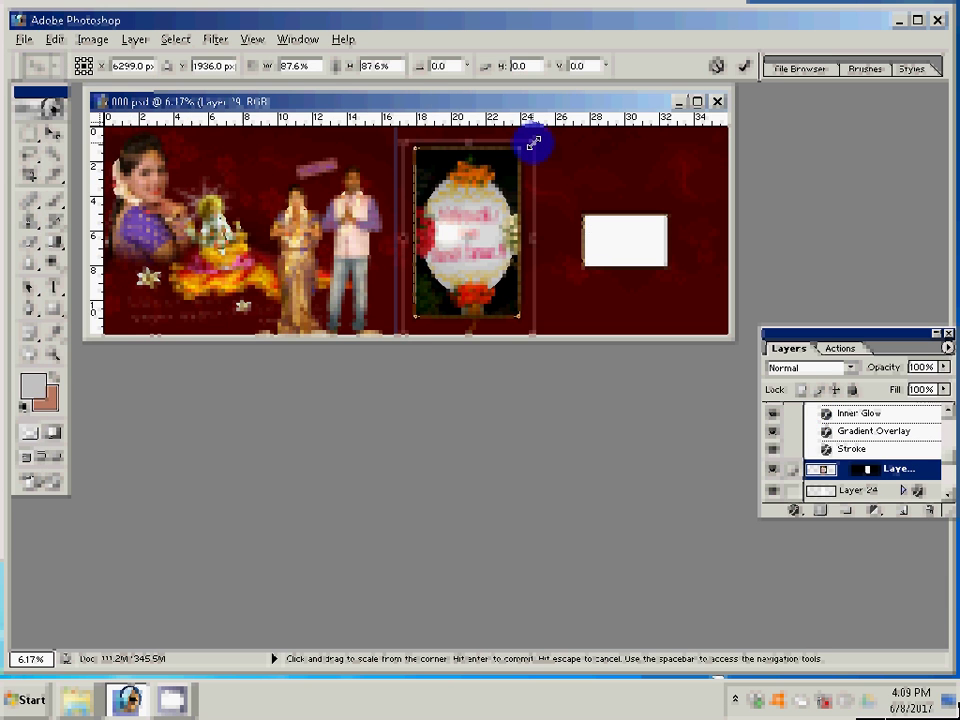
{"action": "left_click_drag", "start_coordinate": [537, 141], "coordinate": [531, 145]}
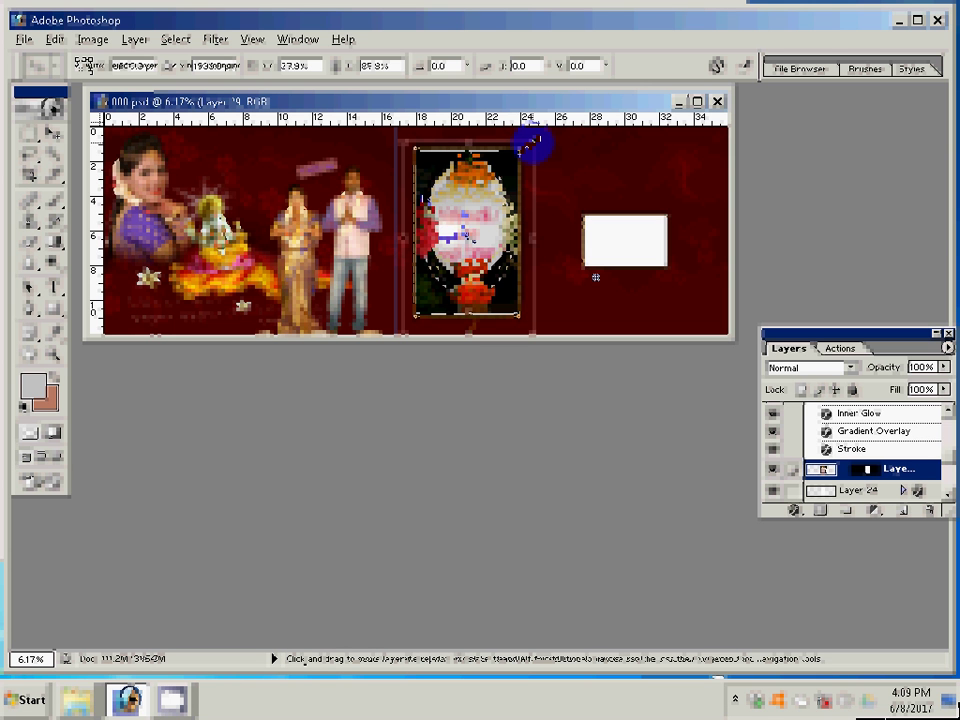
{"action": "left_click", "coordinate": [621, 249]}
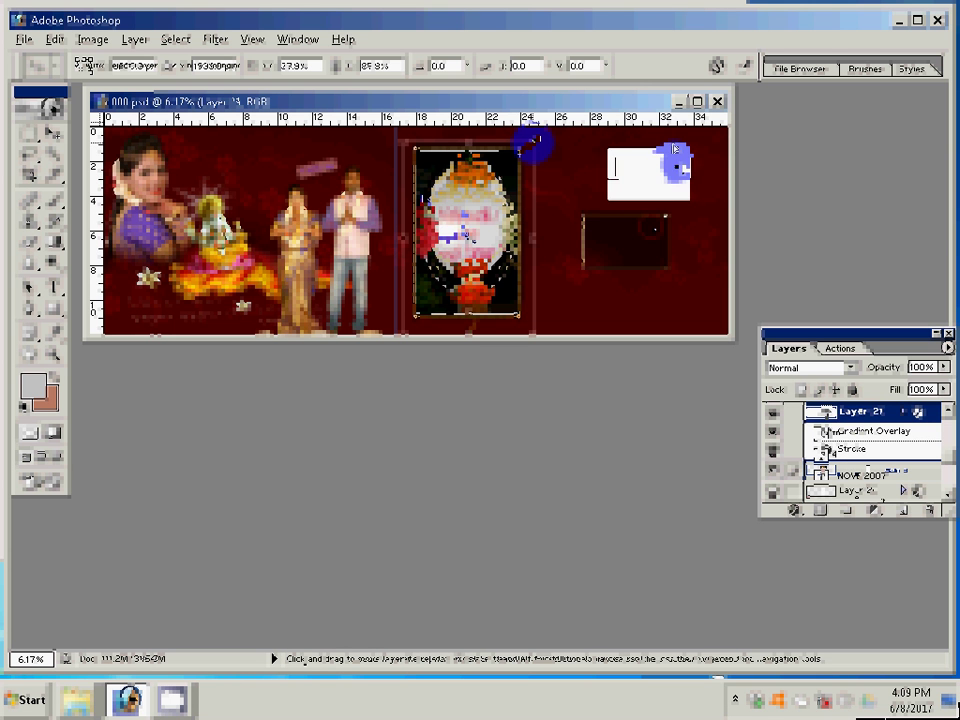
Commit the balloon photo's resize and toggle Layer 21's visibility off and back on.
{"action": "key", "text": "Return"}
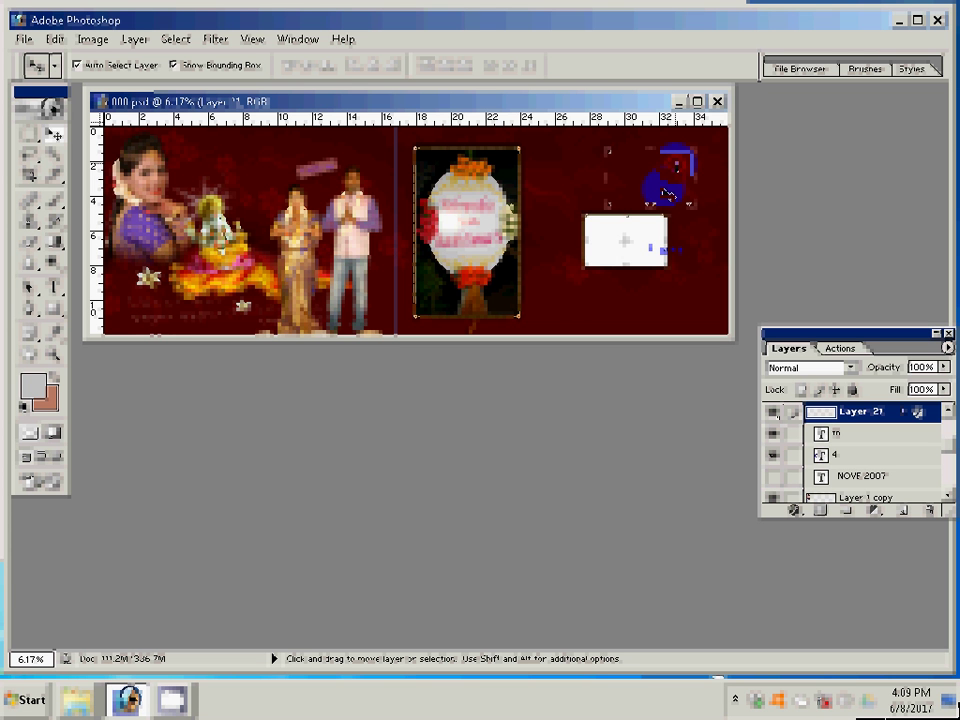
{"action": "left_click", "coordinate": [772, 412]}
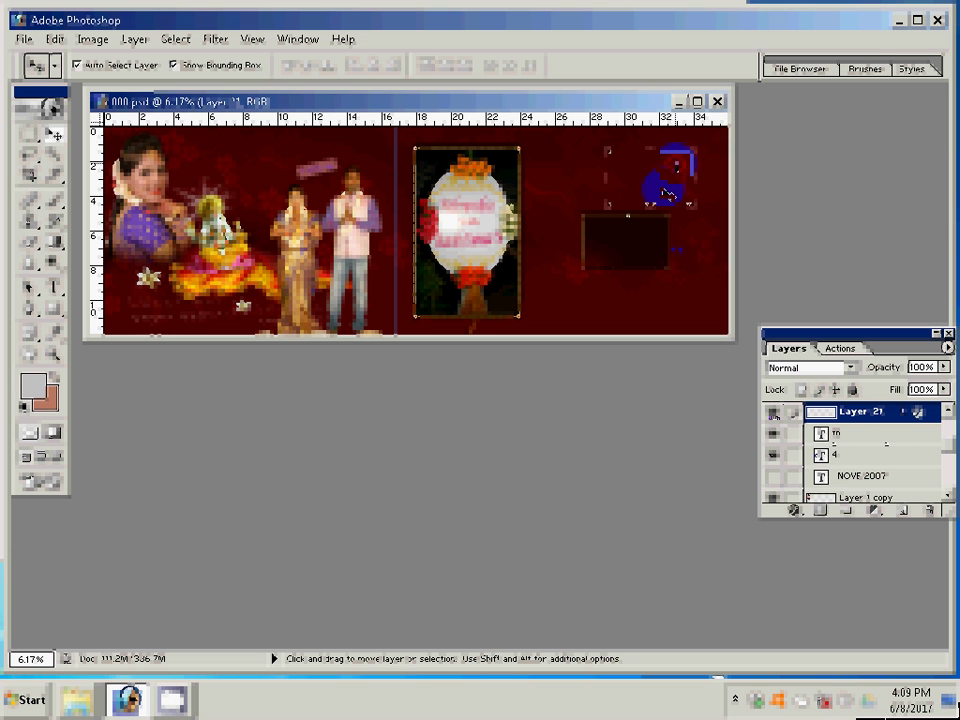
{"action": "left_click", "coordinate": [772, 412]}
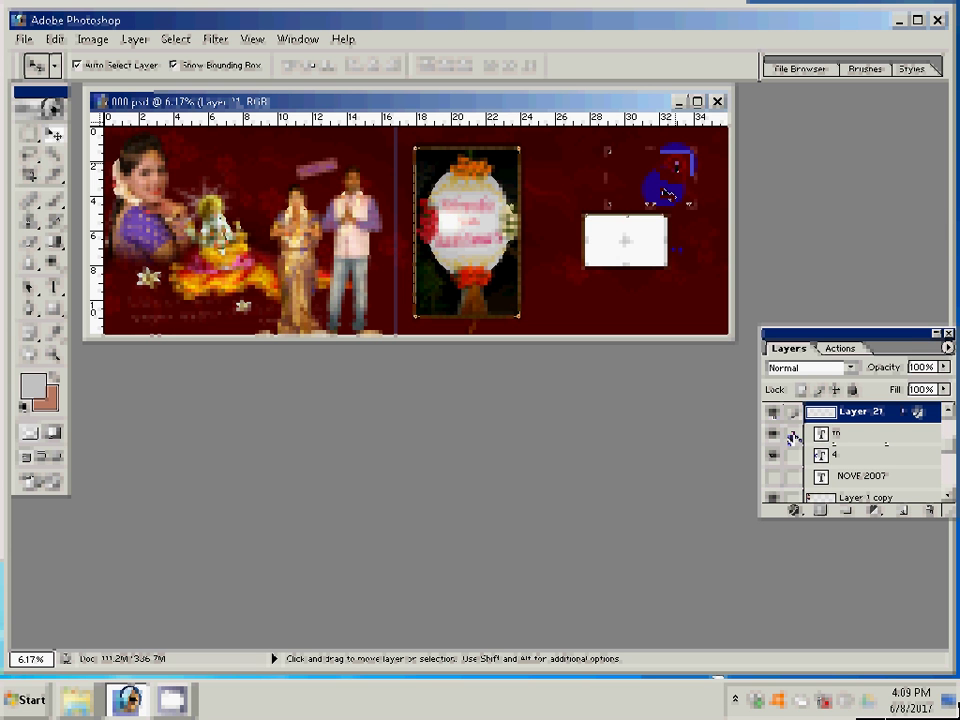
Link the text layer to Layer 21, move the white box to the top right, and select Layers 12 and 26.
{"action": "left_click", "coordinate": [791, 438]}
{"action": "scroll", "coordinate": [850, 455], "scroll_direction": "down", "scroll_amount": 2}
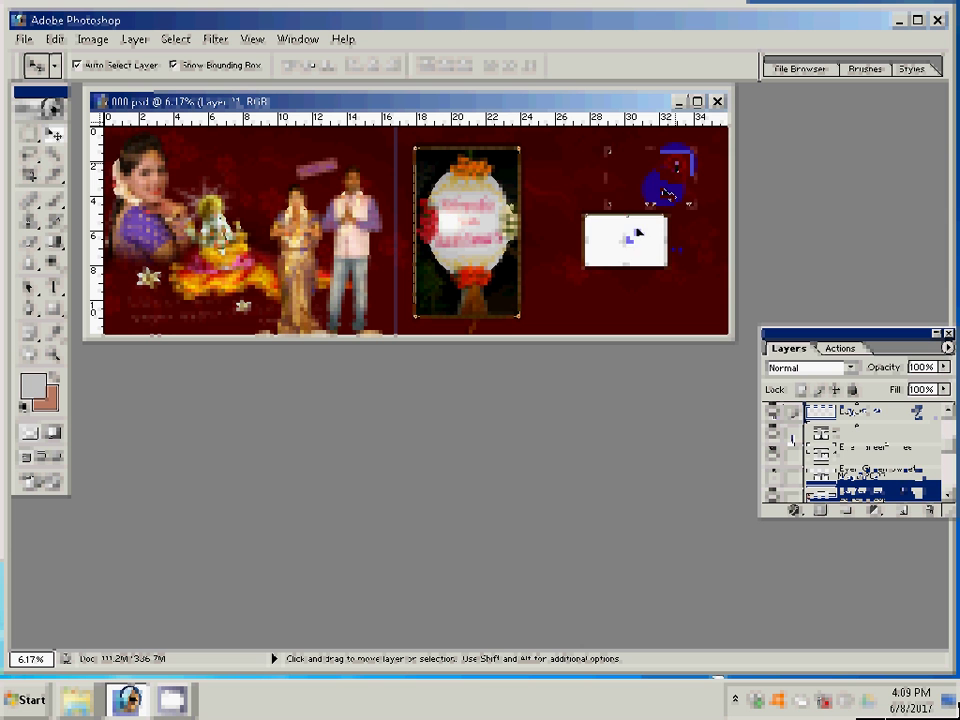
{"action": "left_click_drag", "start_coordinate": [630, 237], "coordinate": [606, 168]}
{"action": "left_click", "coordinate": [628, 243]}
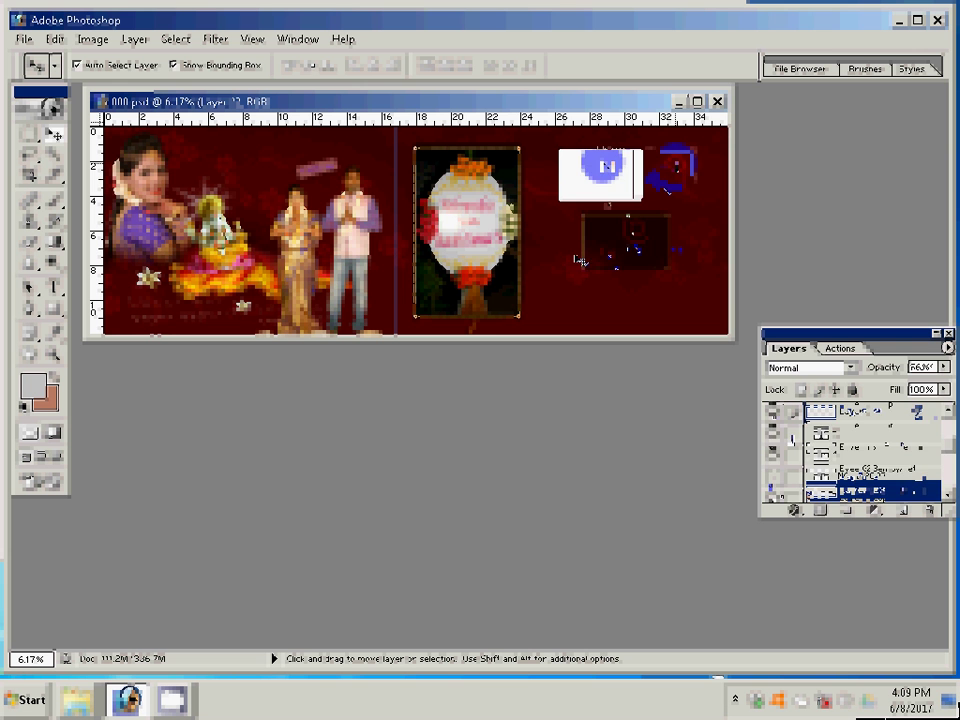
{"action": "left_click", "coordinate": [585, 263]}
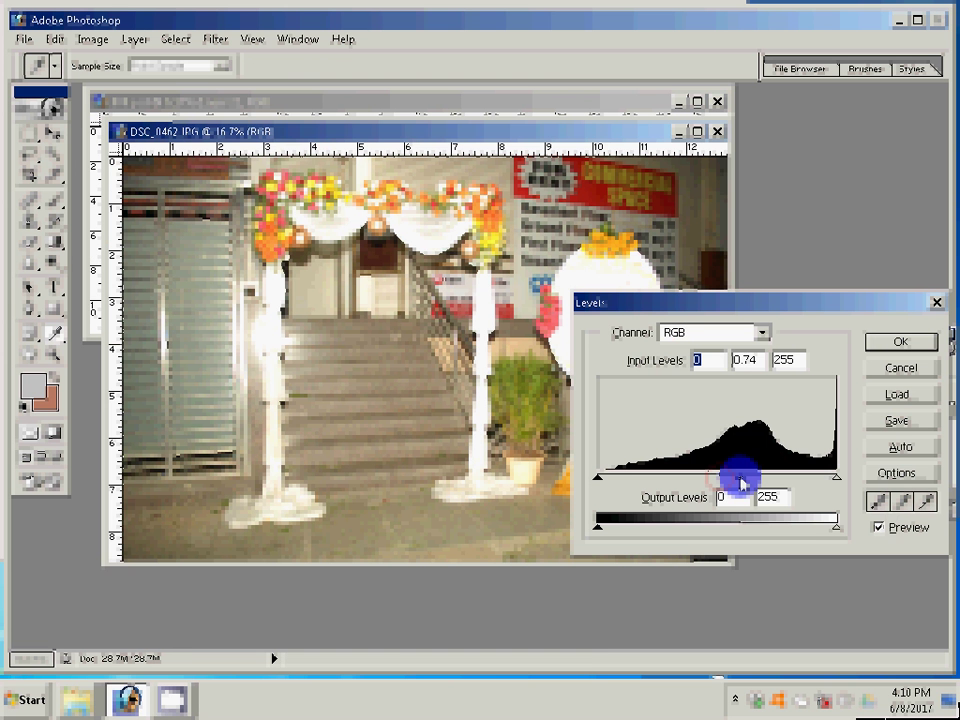
Lighten DSC_0462.JPG's midtones with Levels and duplicate the white photo frame below the first.
{"action": "left_click_drag", "start_coordinate": [739, 487], "coordinate": [741, 484]}
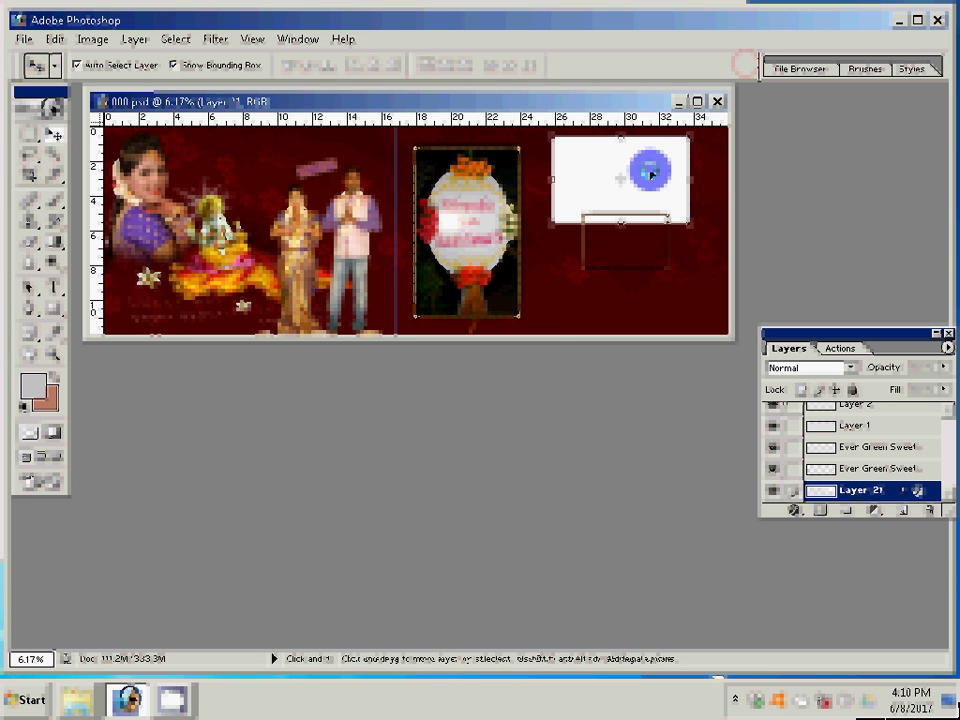
{"action": "left_click_drag", "start_coordinate": [651, 174], "coordinate": [660, 263]}
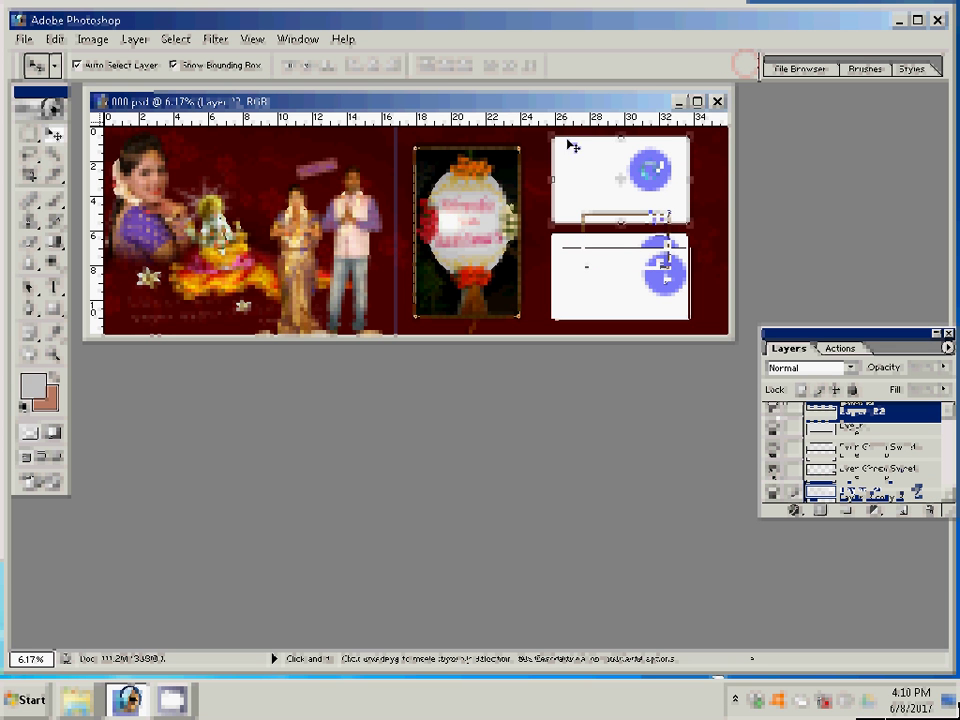
Remove the Layer 22 placeholder and move the venue entrance photo (Layer 30) into the top-right frame.
{"action": "key", "text": "ctrl+z"}
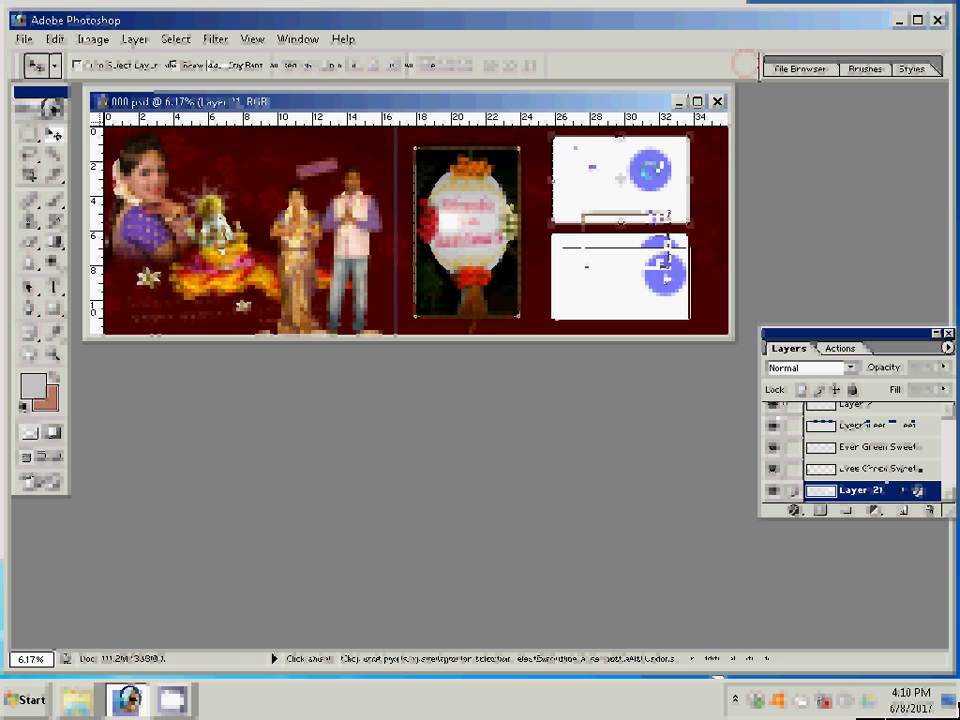
{"action": "key", "text": "alt+i"}
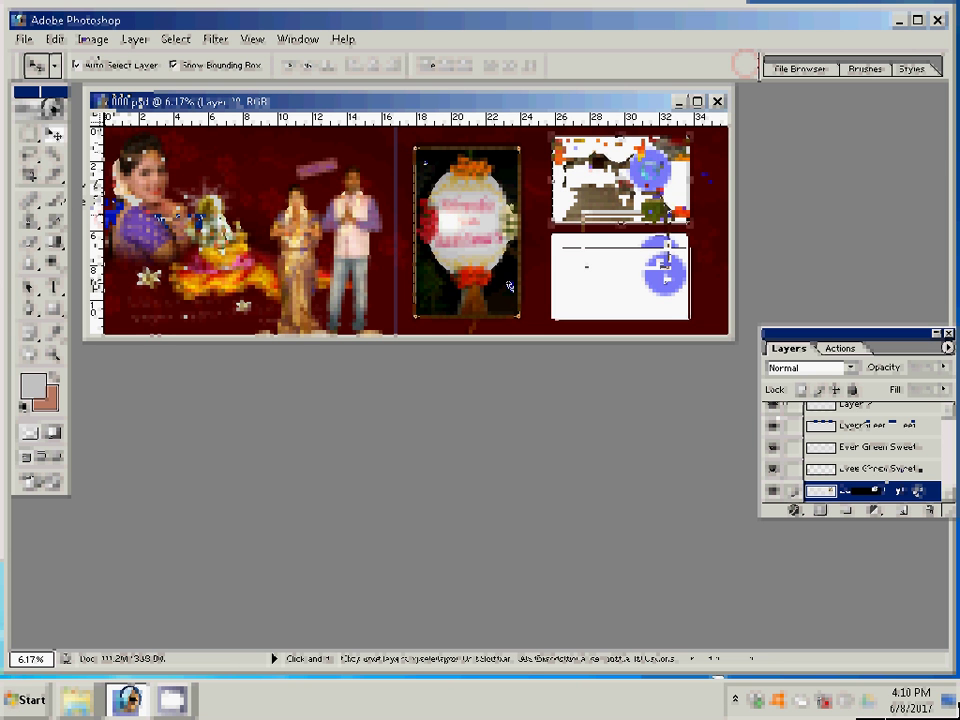
{"action": "left_click", "coordinate": [509, 280]}
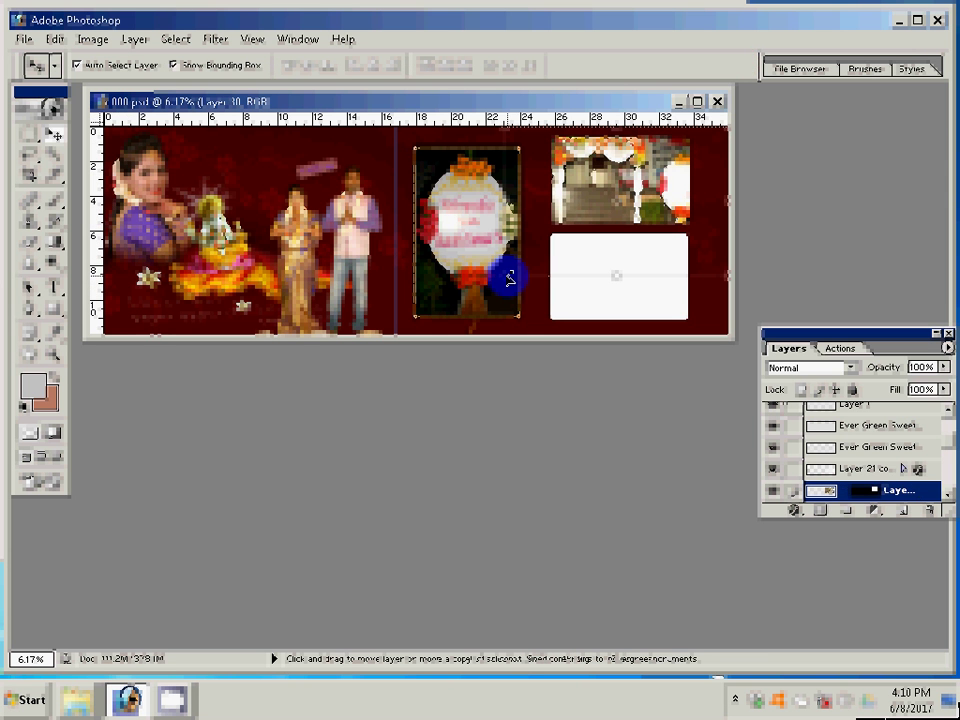
{"action": "mouse_move", "coordinate": [509, 280]}
{"action": "left_mouse_down"}
{"action": "mouse_move", "coordinate": [546, 240]}
{"action": "mouse_move", "coordinate": [541, 246]}
{"action": "left_mouse_up"}
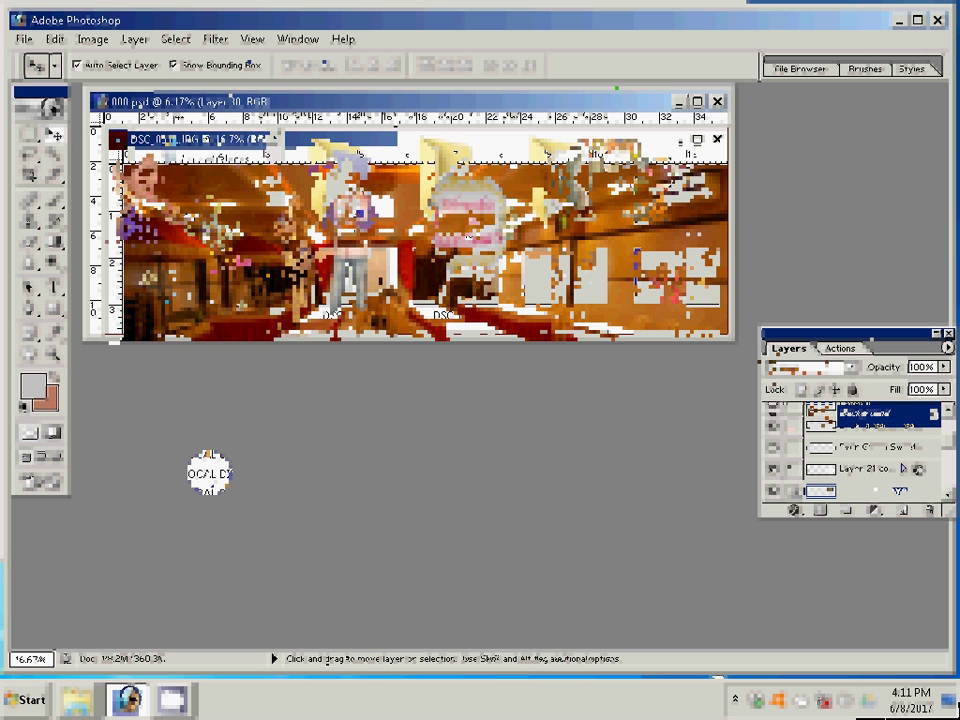
Resize the DSC_0511.JPG hall photo to 8 inches wide, then close it without saving.
{"action": "left_click", "coordinate": [723, 190]}
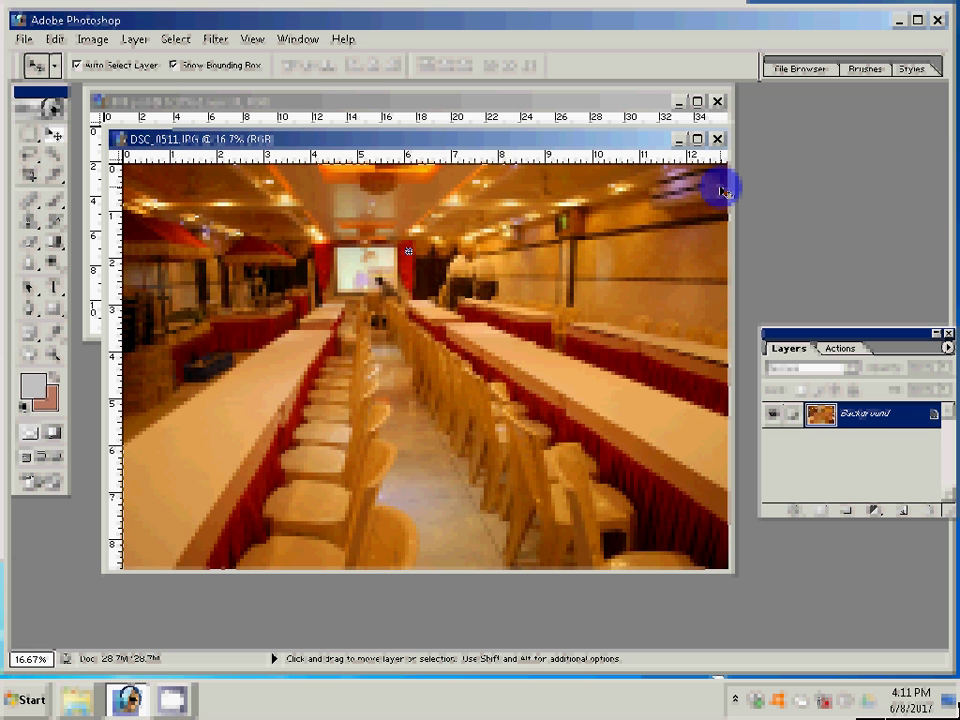
{"action": "key", "text": "ctrl+alt+i"}
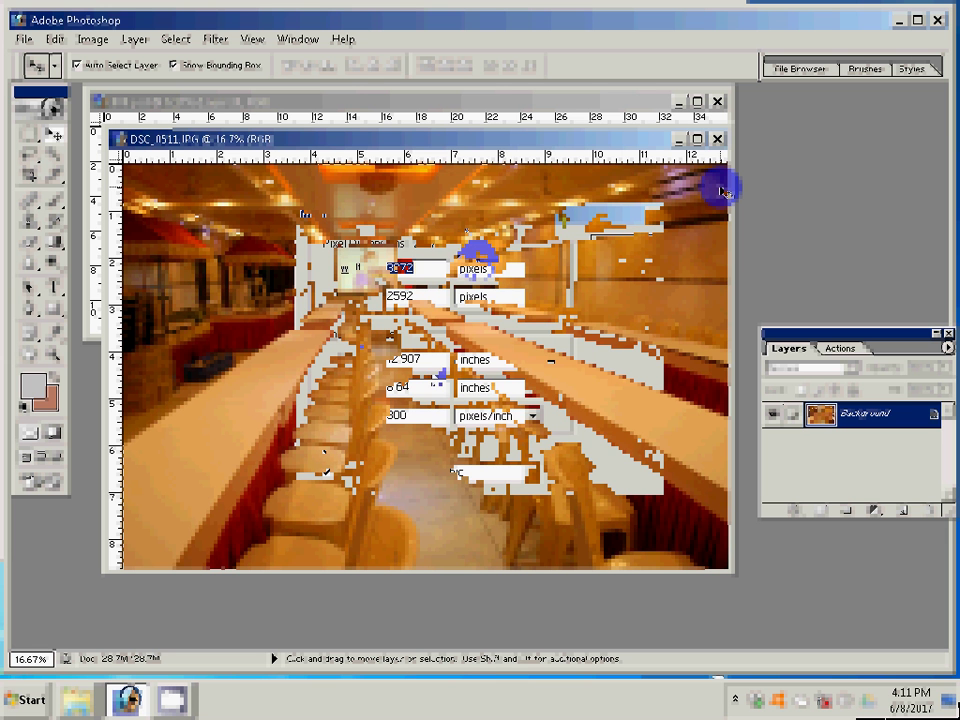
{"action": "key", "text": "Tab"}
{"action": "key", "text": "Tab"}
{"action": "type", "text": "8"}
{"action": "key", "text": "Return"}
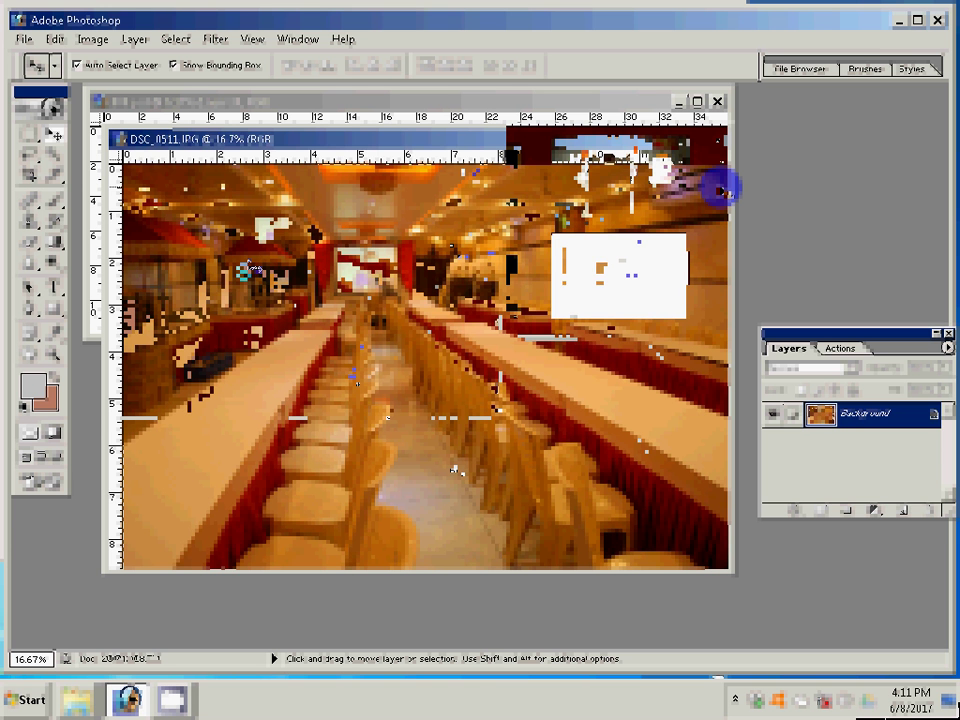
{"action": "key", "text": "ctrl+w"}
{"action": "key", "text": "n"}
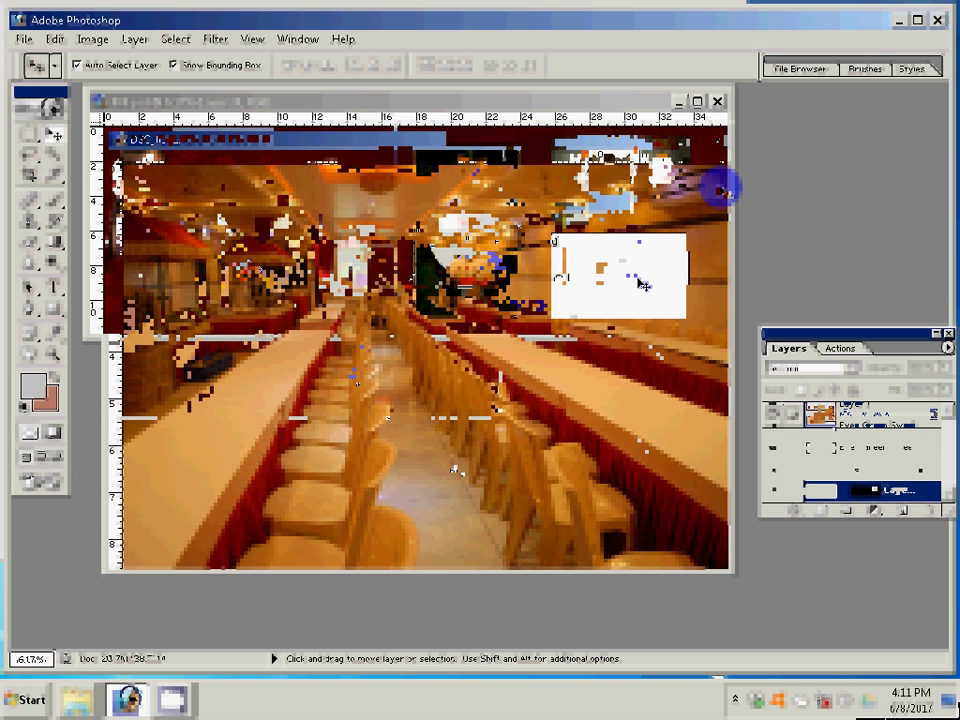
Paste the hall photo into the lower-right white frame with Paste Into, then start saving.
{"action": "key", "text": "alt+i"}
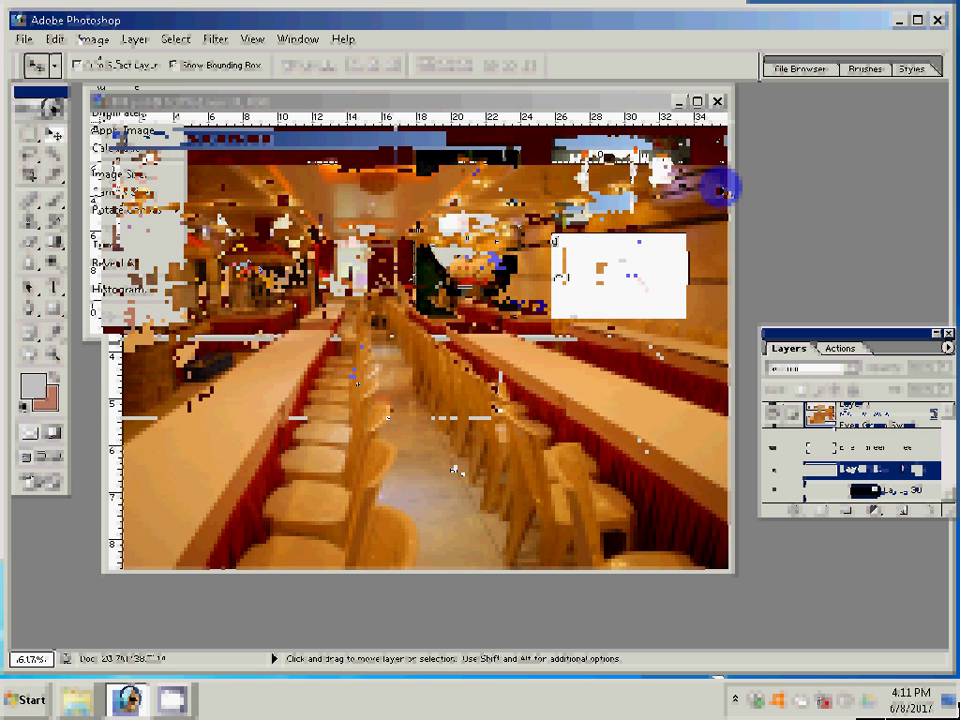
{"action": "key", "text": "Escape"}
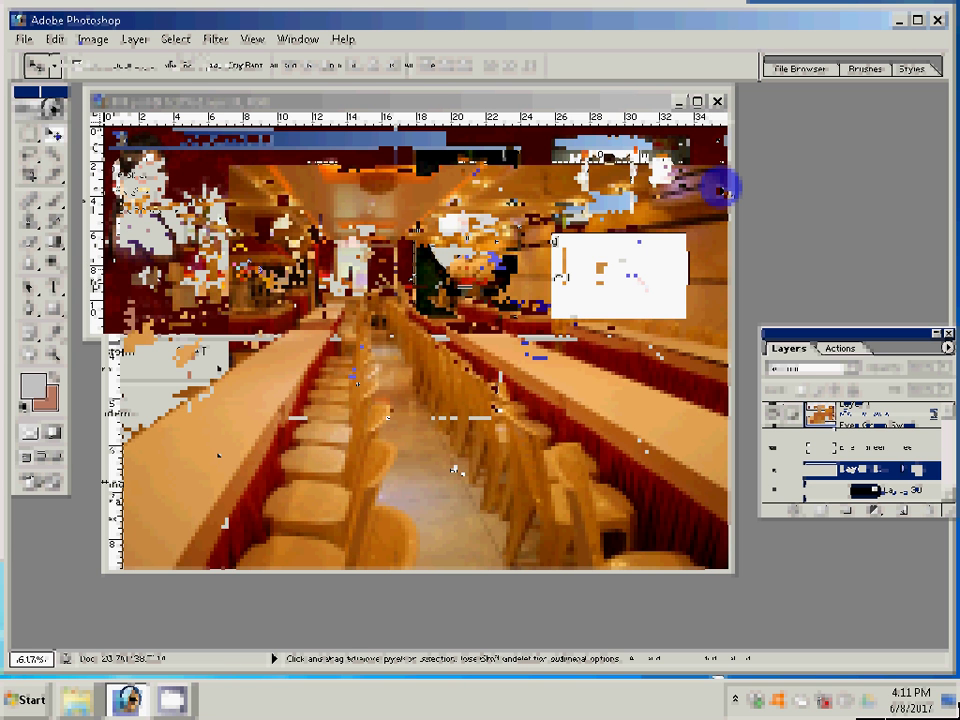
{"action": "left_click", "coordinate": [55, 39]}
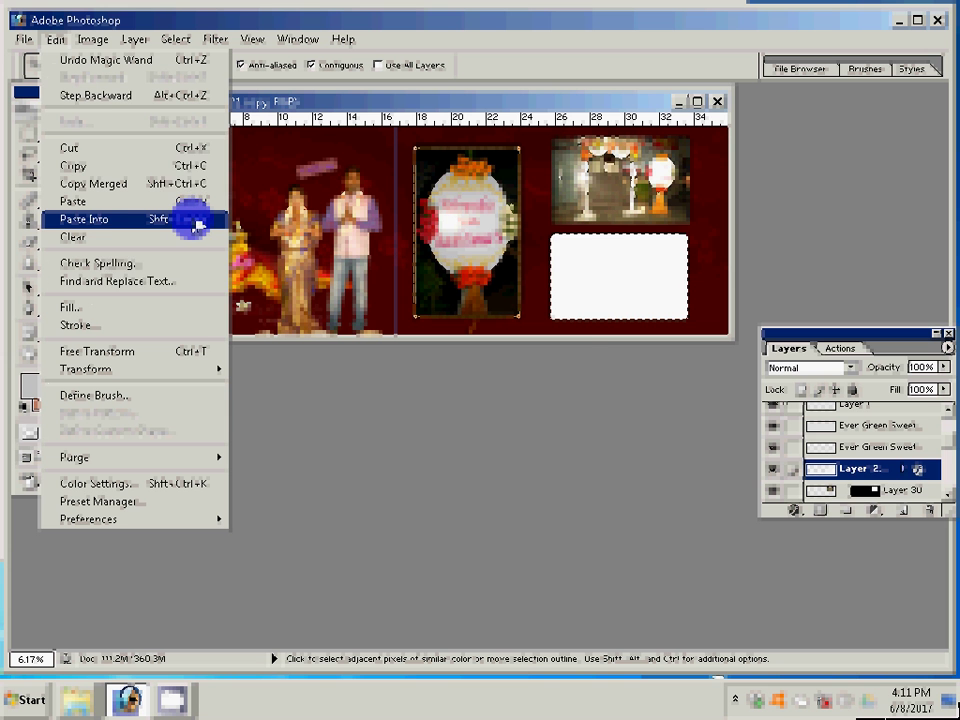
{"action": "left_click", "coordinate": [192, 222]}
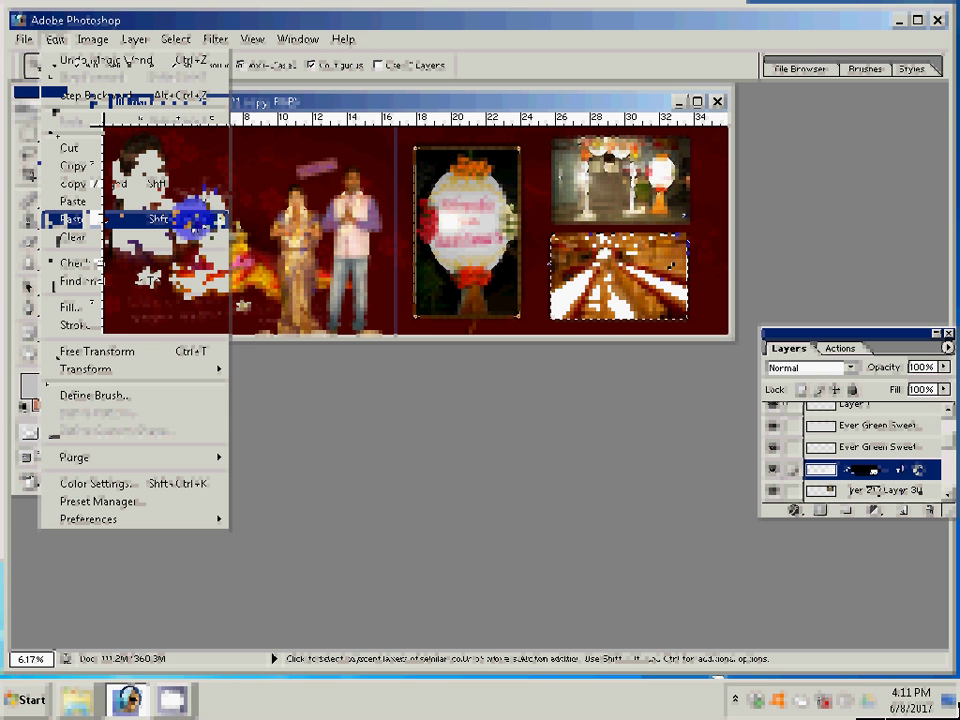
{"action": "key", "text": "ctrl+s"}
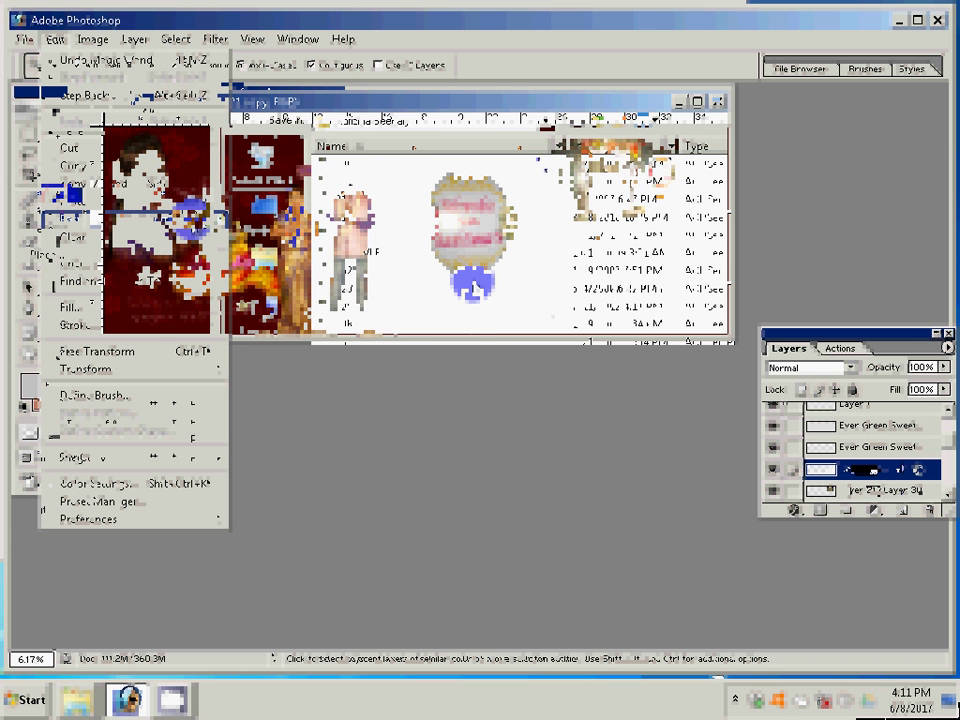
Browse the Save As location to a Local Disk drive.
{"action": "left_click", "coordinate": [380, 120]}
{"action": "left_click", "coordinate": [393, 306]}
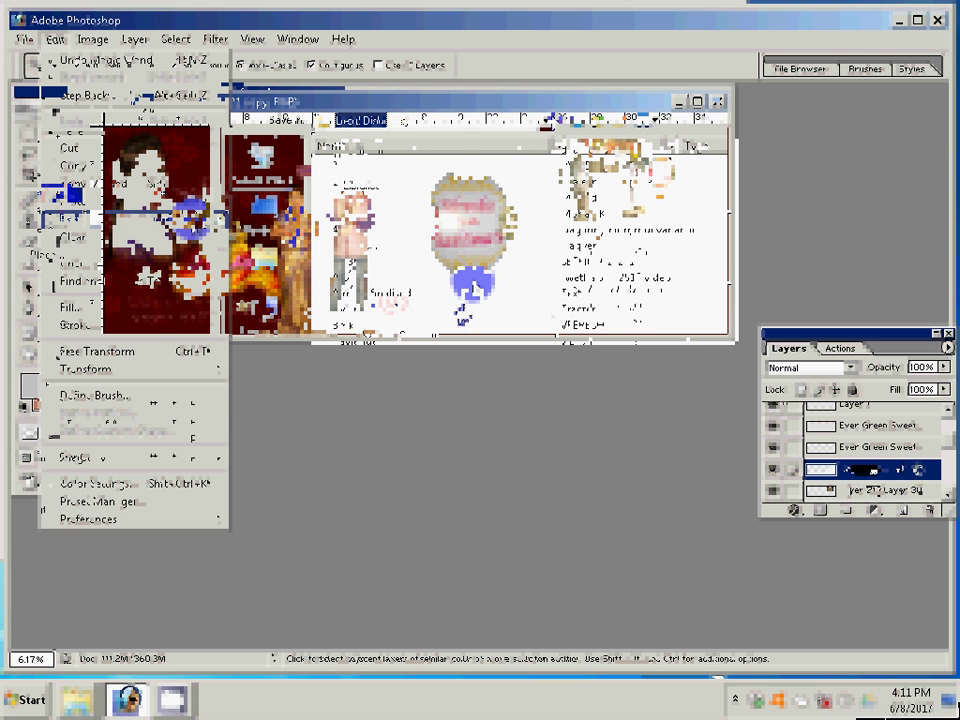
{"action": "double_click", "coordinate": [432, 208]}
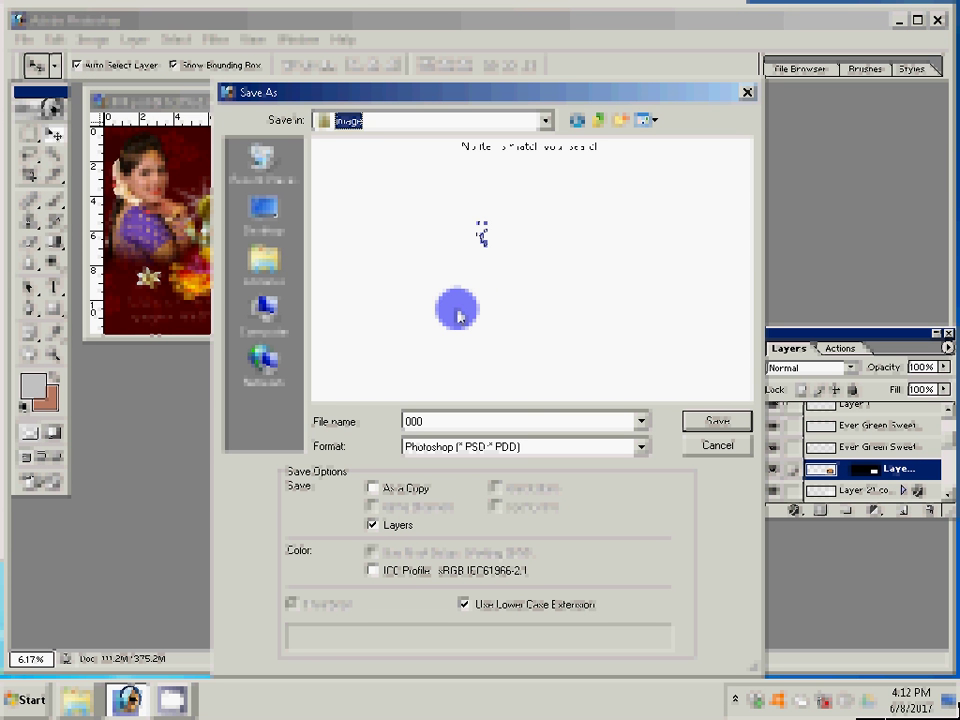
{"action": "left_click", "coordinate": [458, 316]}
{"action": "key", "text": "BackSpace"}
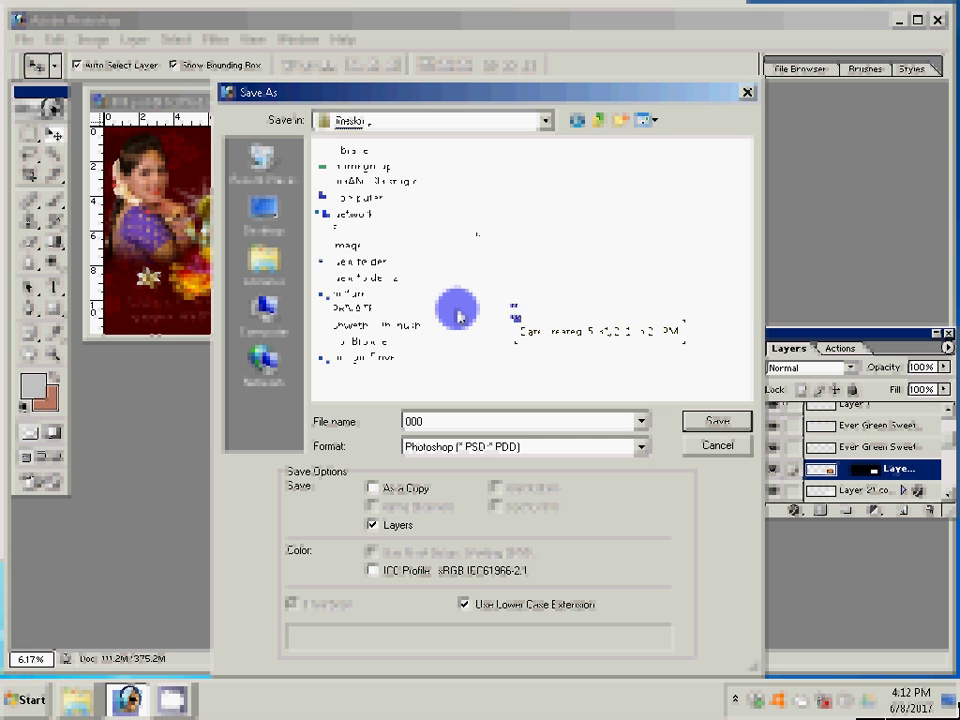
{"action": "double_click", "coordinate": [458, 316]}
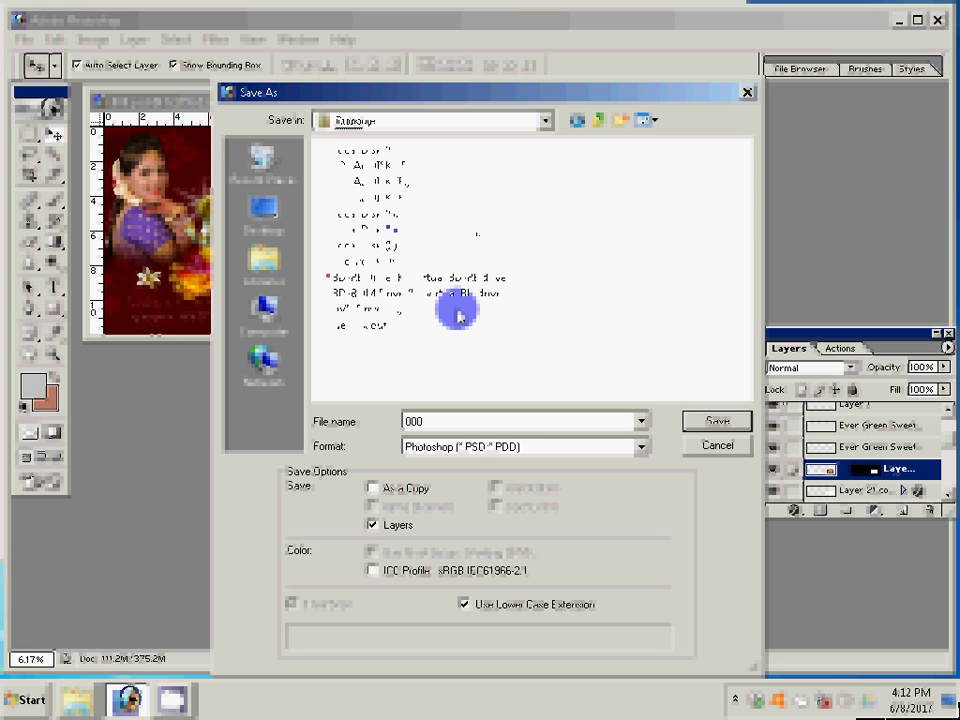
{"action": "key", "text": "Down"}
{"action": "key", "text": "Return"}
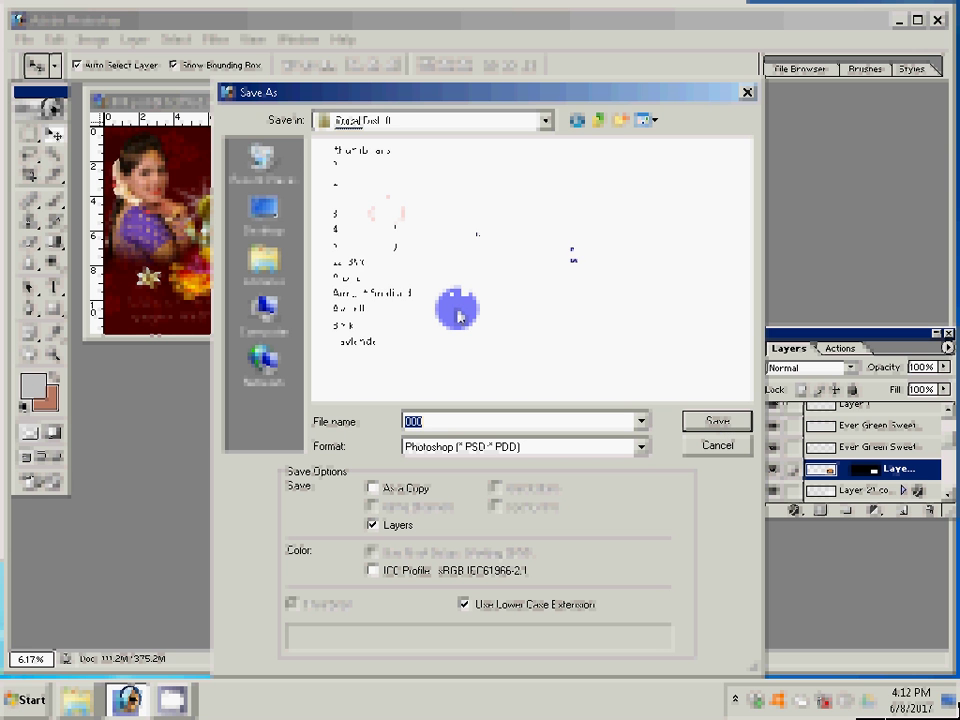
Create and open a new folder named NK, and set the file name to 0.
{"action": "key", "text": "alt+4"}
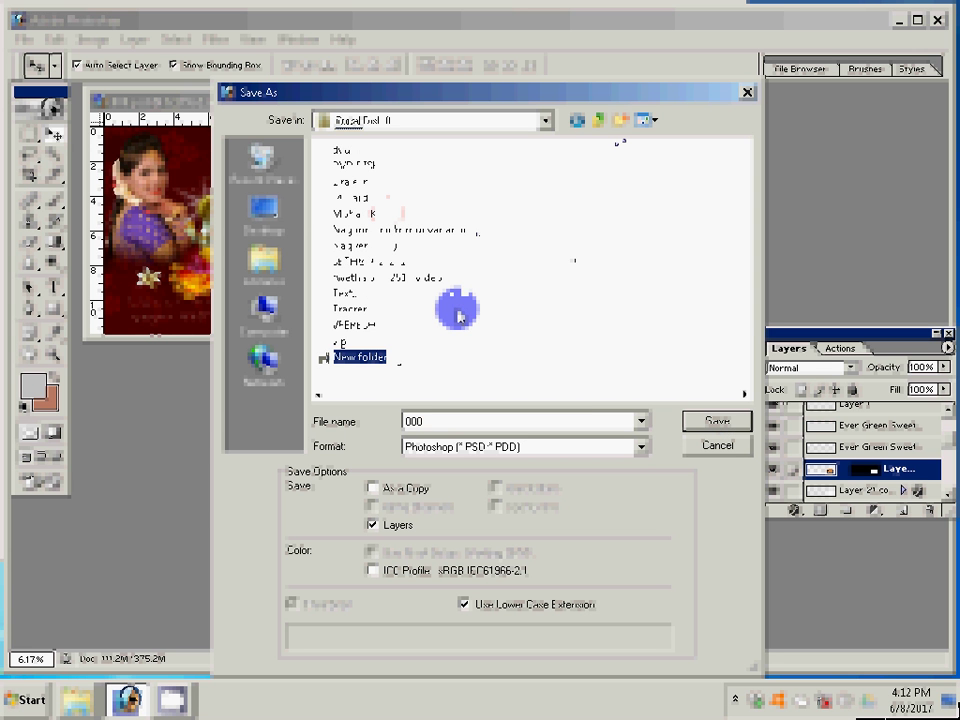
{"action": "type", "text": "NK"}
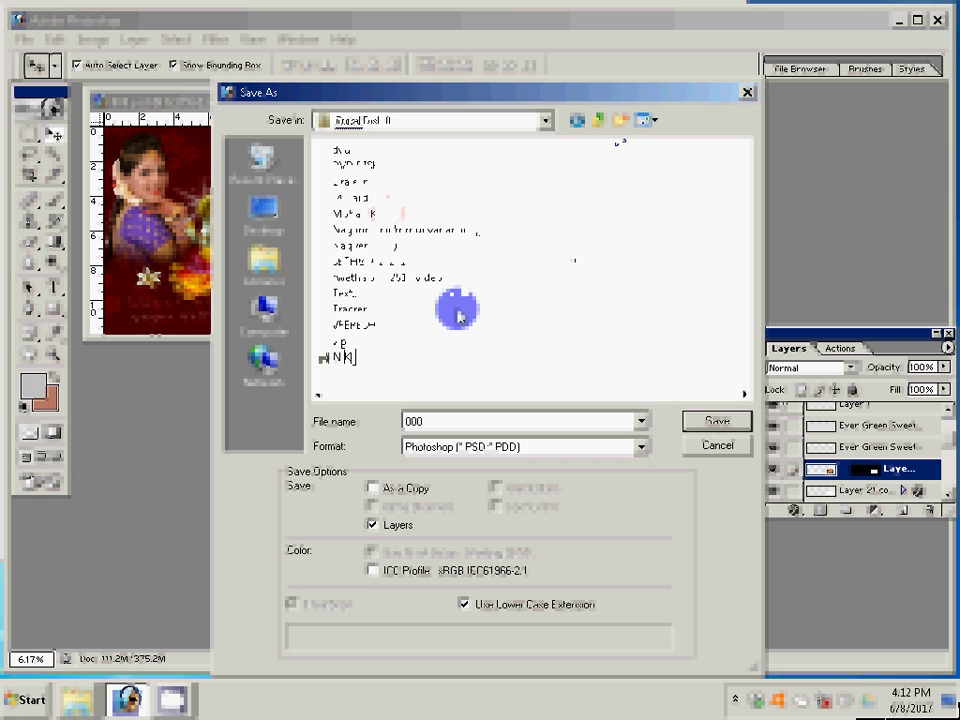
{"action": "key", "text": "Return"}
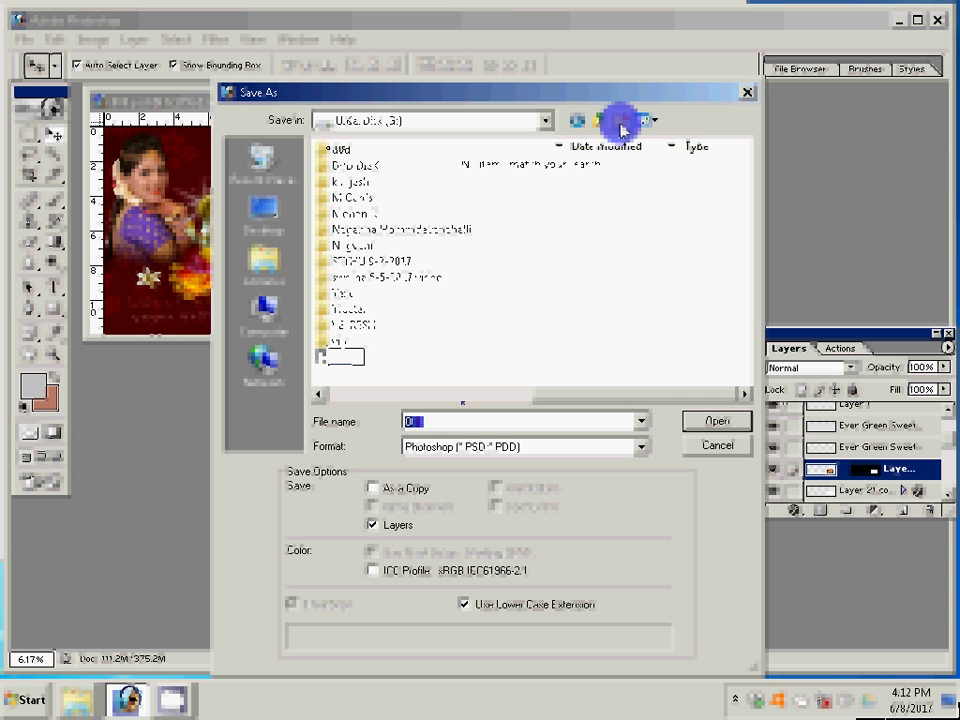
{"action": "type", "text": "0"}
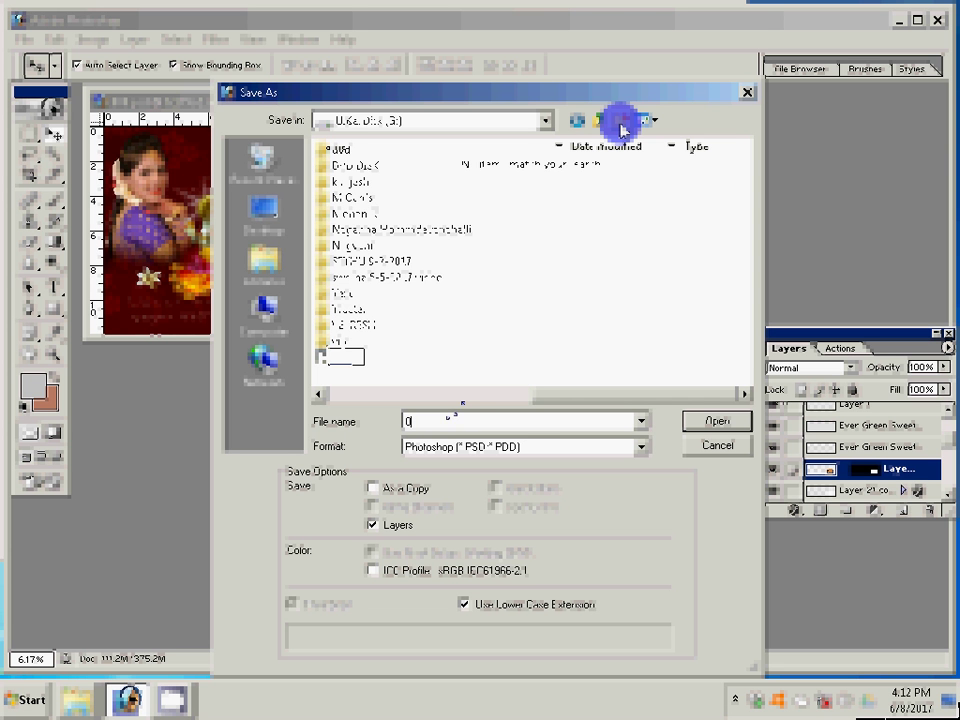